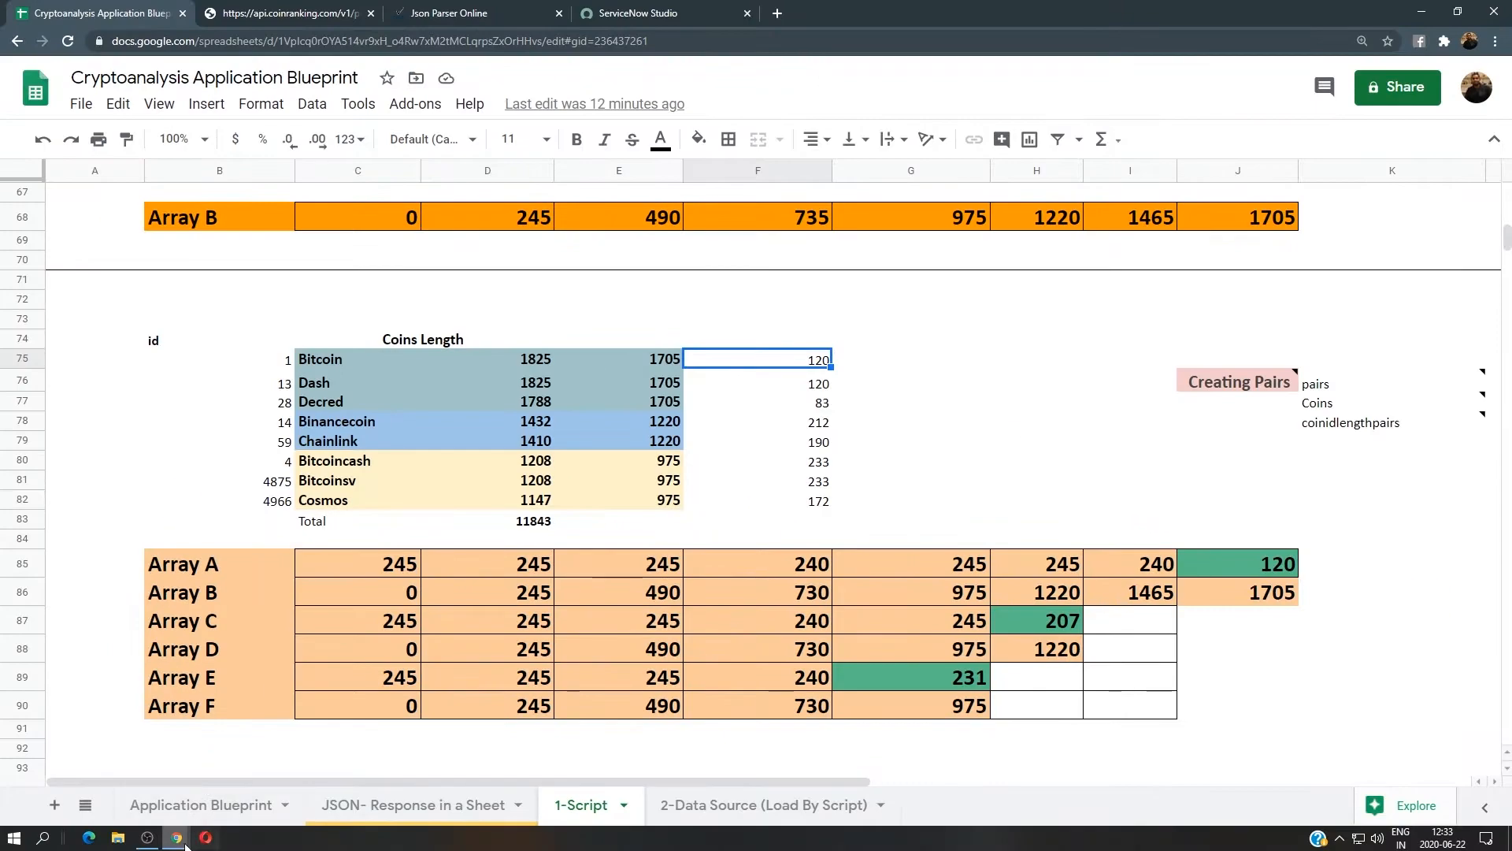
Review the Parse Response Body Historical script in Flow Designer, then the Coins Length table and its total in the blueprint spreadsheet.
{"action": "mouse_move", "coordinate": [180, 840]}
{"action": "left_click", "coordinate": [426, 780]}
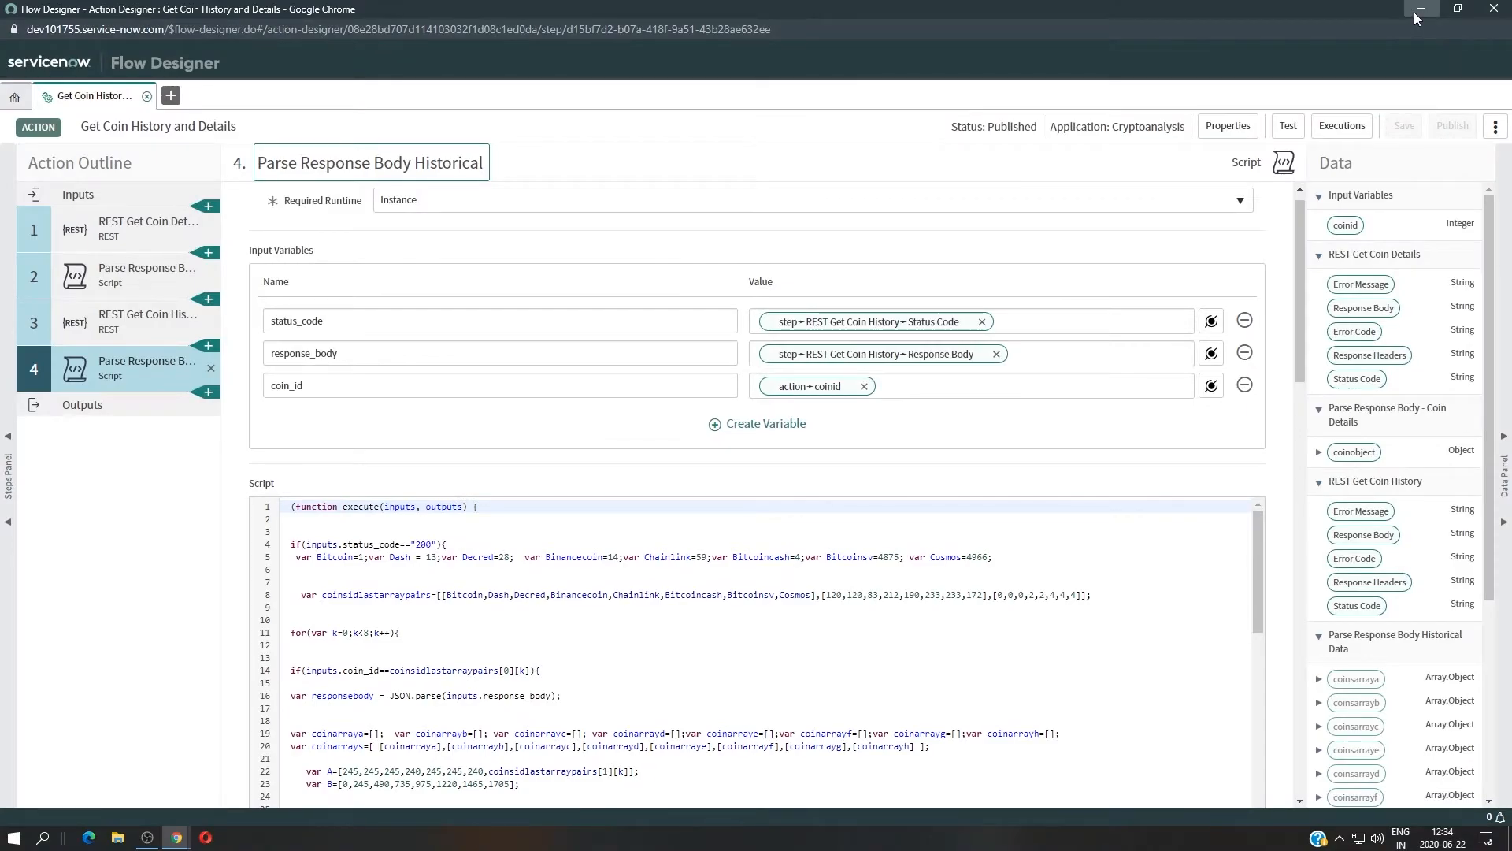
{"action": "left_click", "coordinate": [1415, 12]}
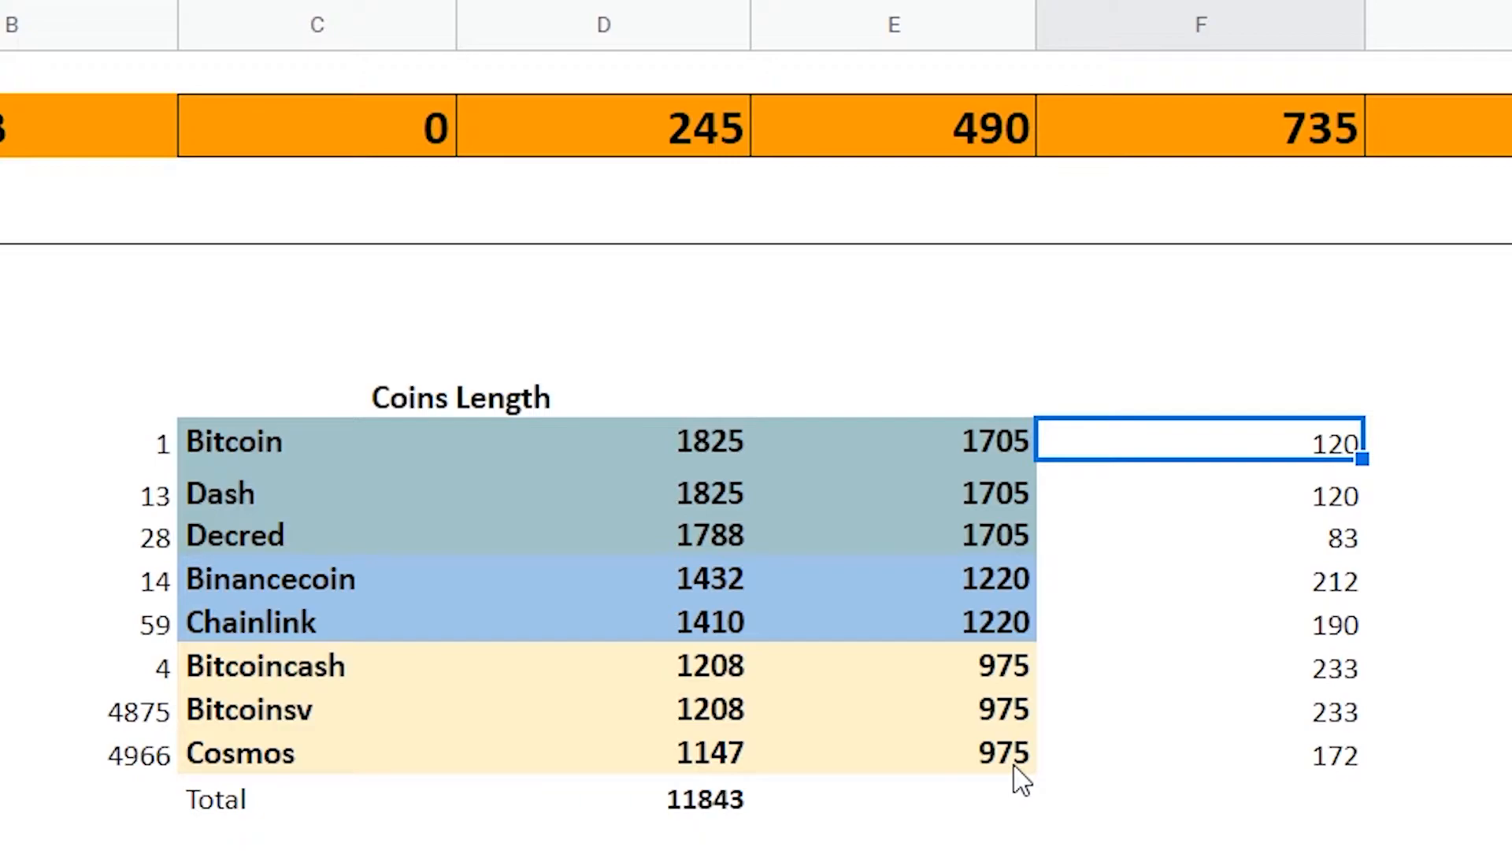
{"action": "left_click", "coordinate": [273, 810]}
{"action": "left_click", "coordinate": [719, 809]}
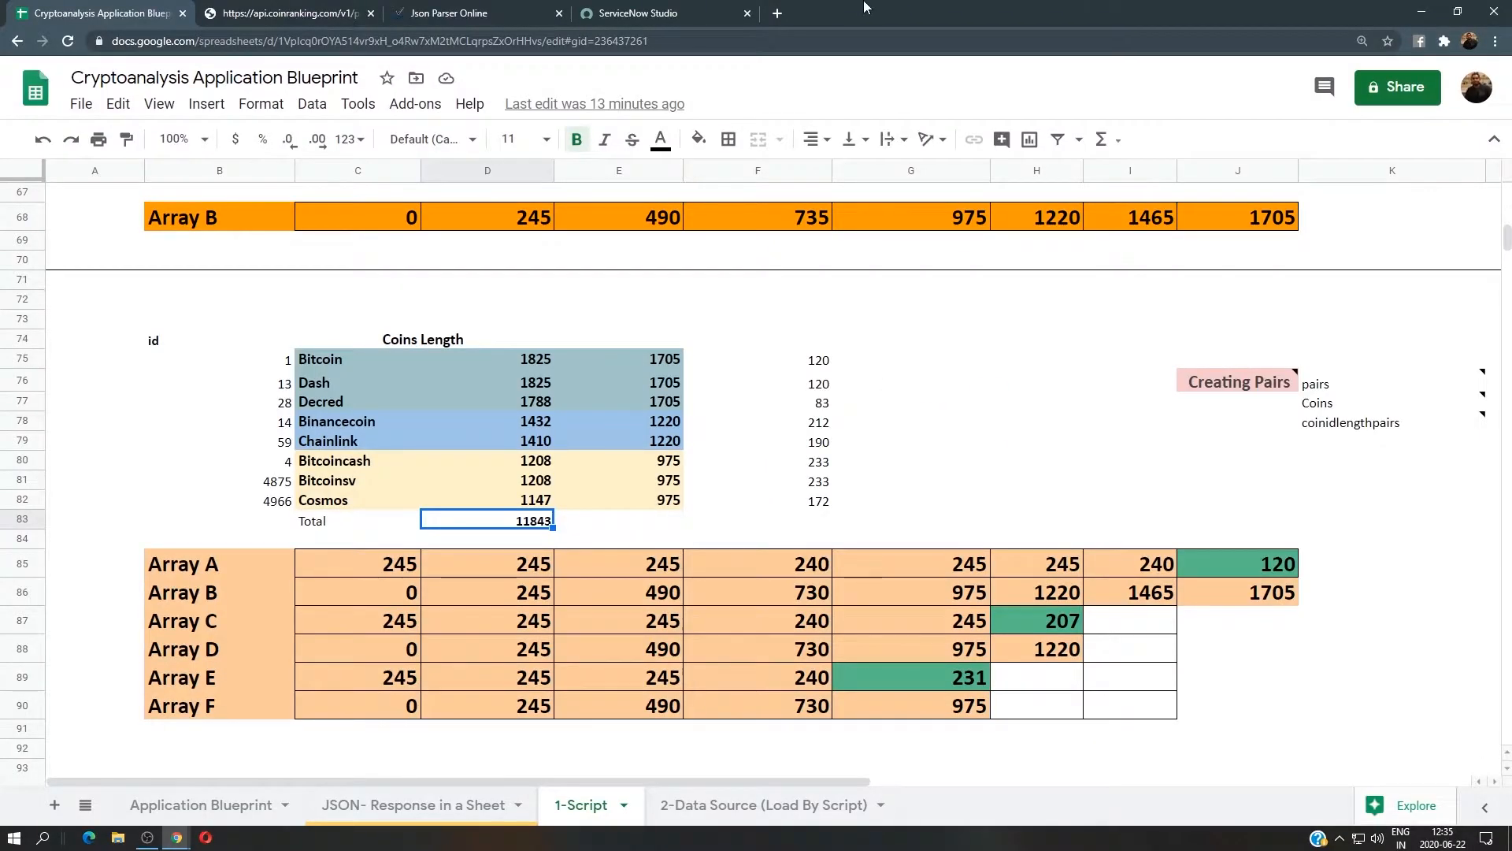
Switch to ServiceNow Studio and create a new Data Source application file.
{"action": "left_click", "coordinate": [664, 11]}
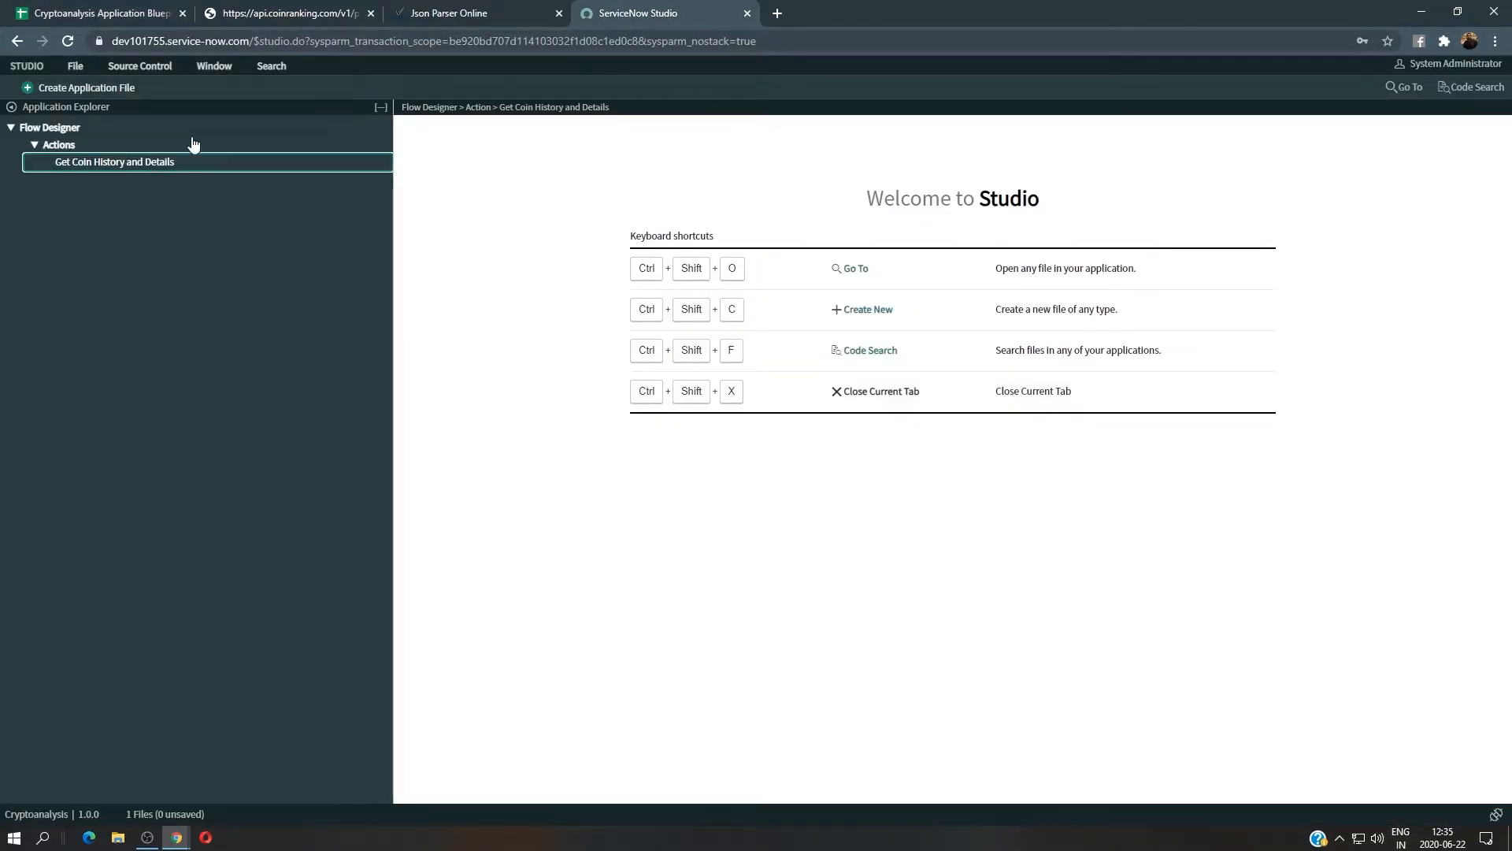
{"action": "left_click", "coordinate": [95, 87]}
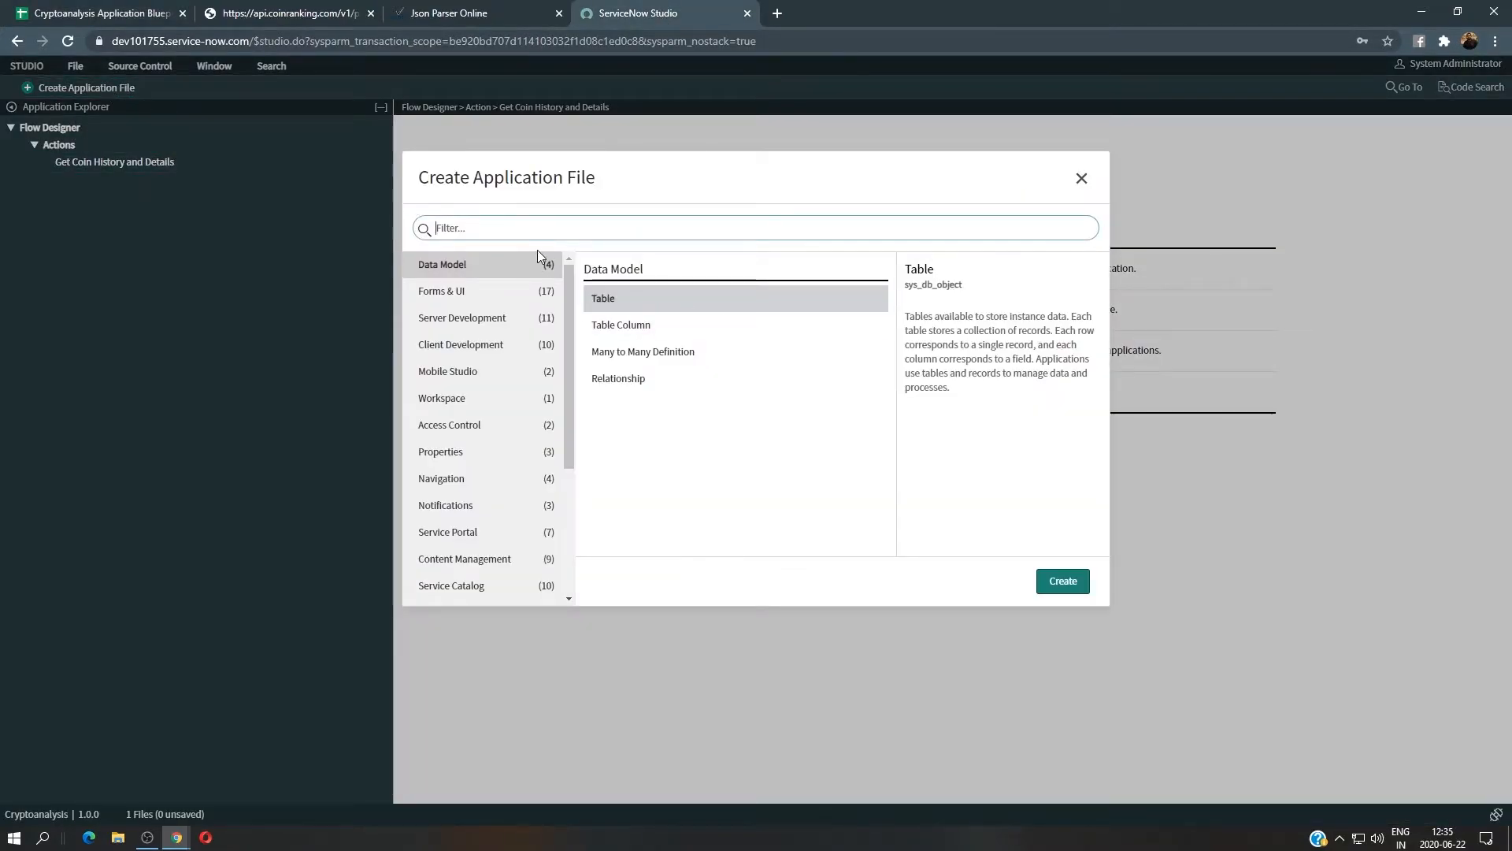
{"action": "type", "text": "data"}
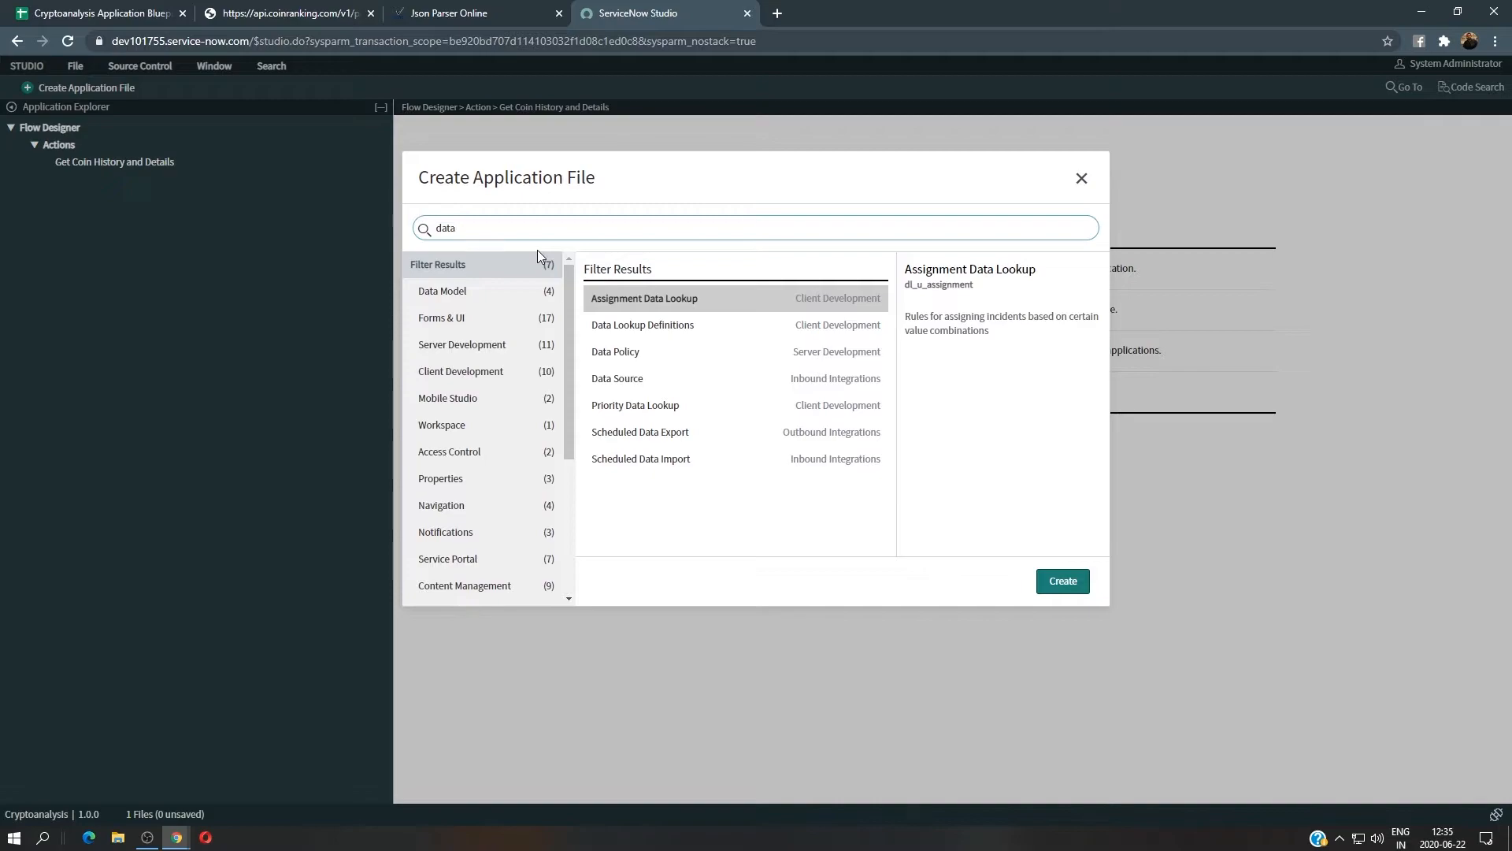
{"action": "left_click", "coordinate": [632, 381]}
{"action": "left_click", "coordinate": [1063, 581]}
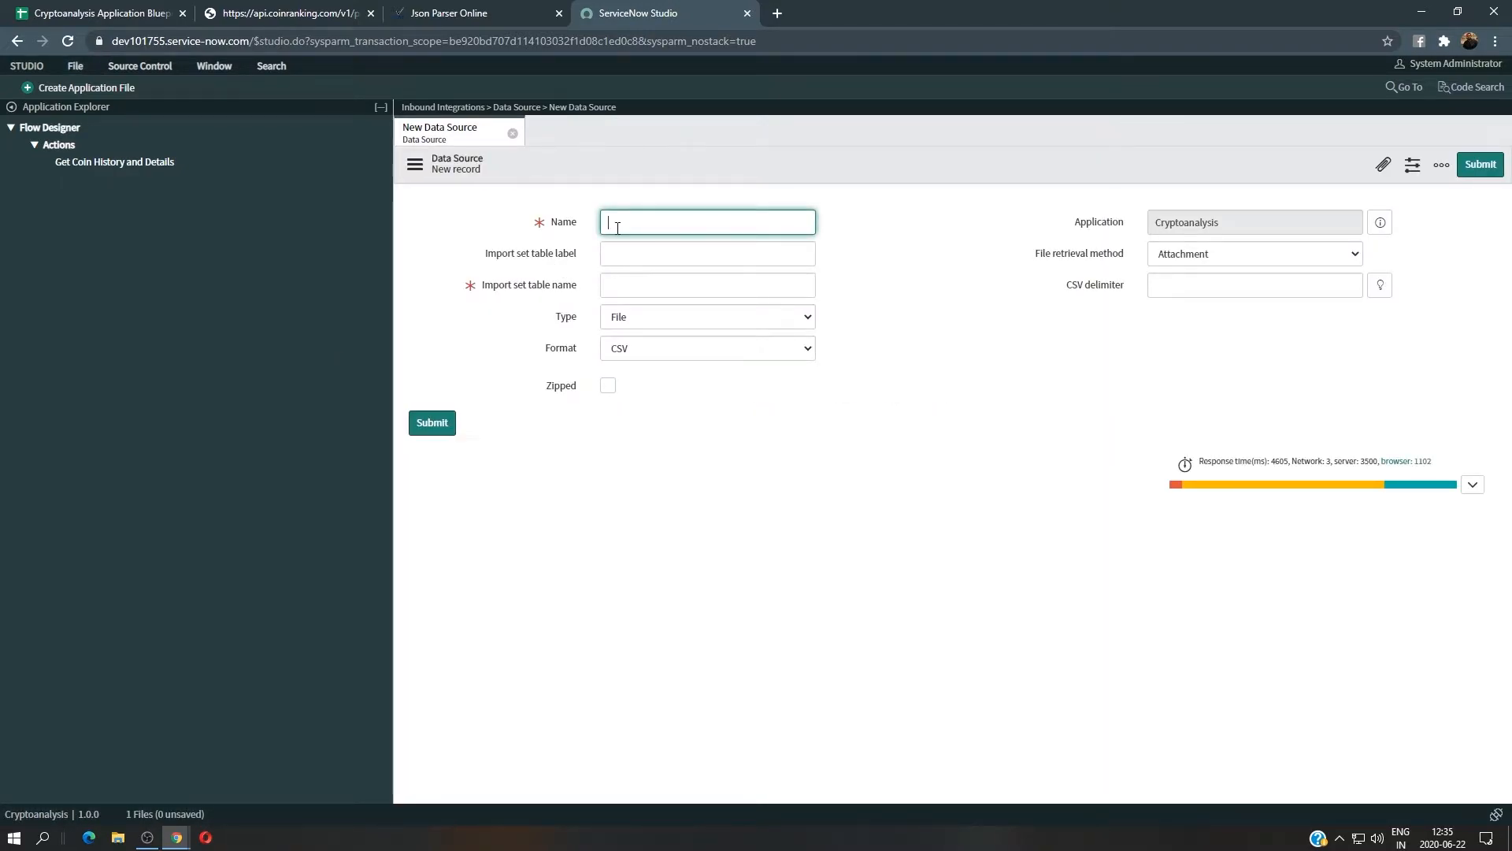
Name the new data source "Coin History & Details Data Source".
{"action": "type", "text": "coin"}
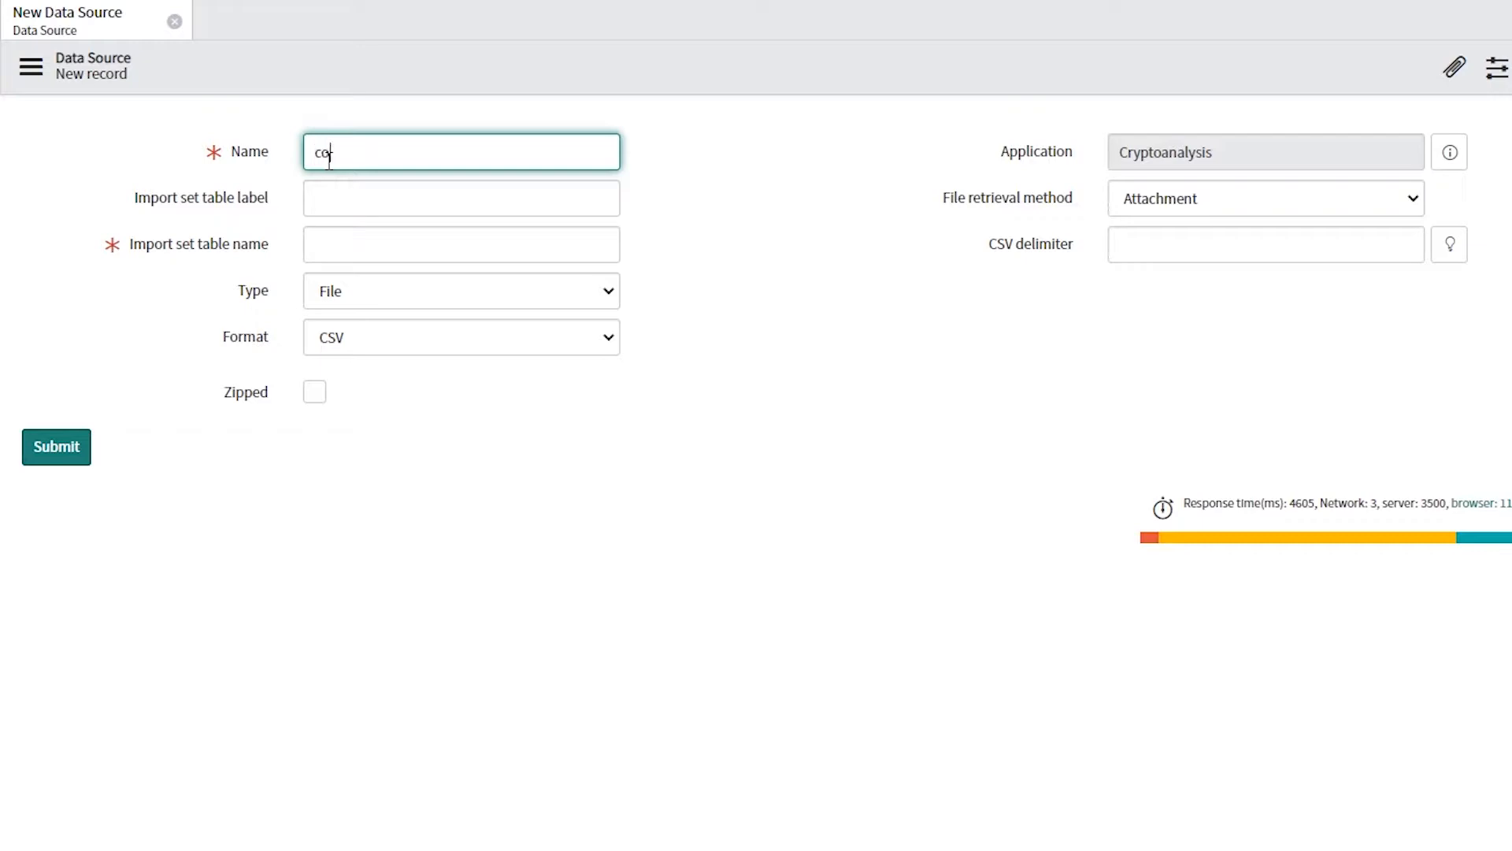
{"action": "key", "text": "BackSpace"}
{"action": "key", "text": "BackSpace"}
{"action": "key", "text": "BackSpace"}
{"action": "key", "text": "BackSpace"}
{"action": "key", "text": "BackSpace"}
{"action": "type", "text": "Coin History & Details"}
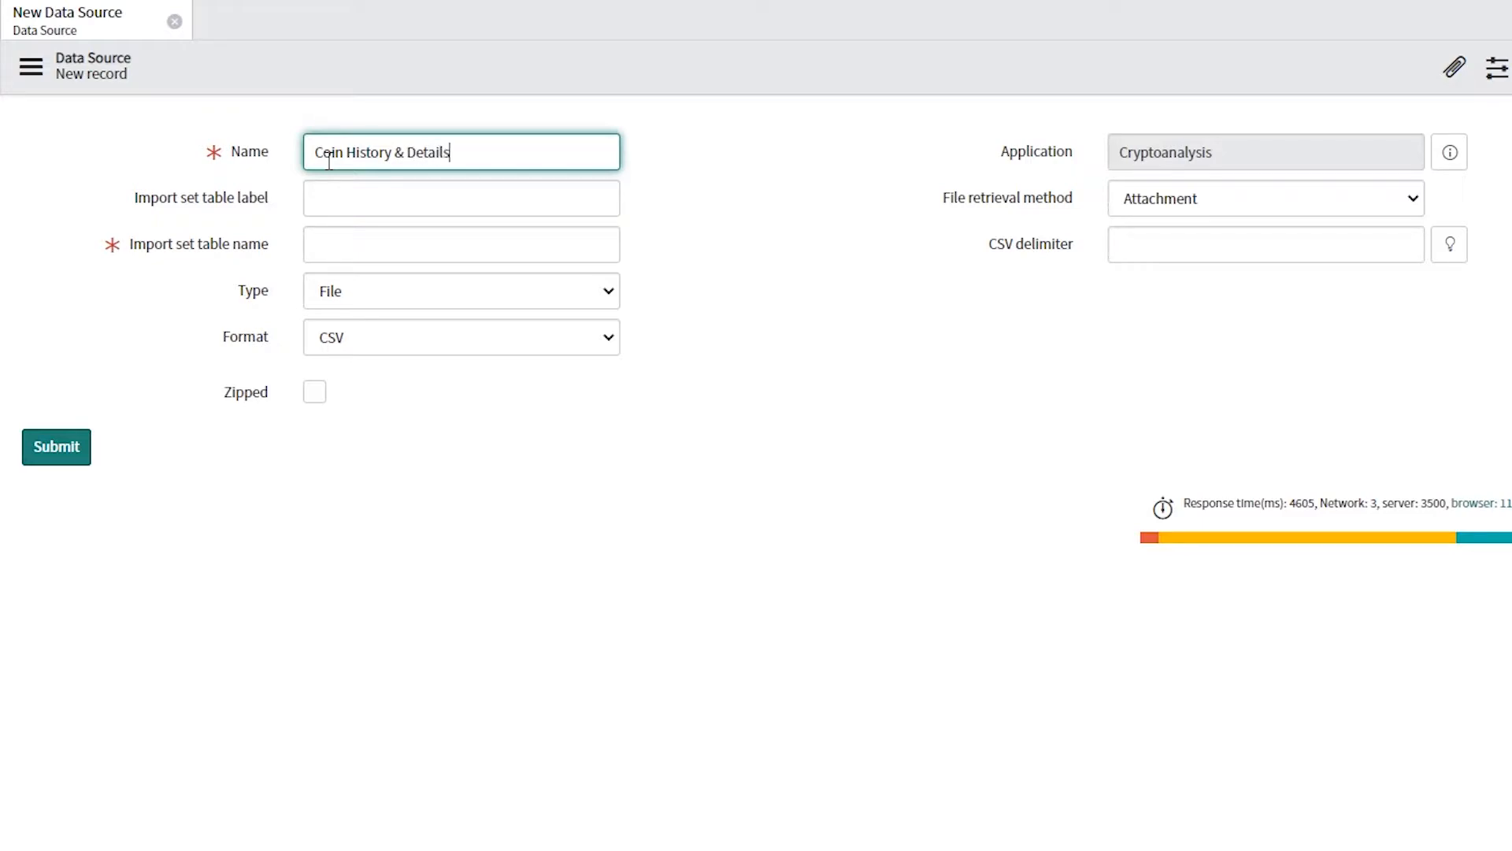
{"action": "type", "text": " Data Source"}
Reuse the data source name to set the import set table label to "Coin History & Details Staging Table", letting the table name fill in.
{"action": "left_click_drag", "start_coordinate": [567, 152], "coordinate": [346, 157]}
{"action": "left_click", "coordinate": [314, 161]}
{"action": "left_click_drag", "start_coordinate": [315, 154], "coordinate": [704, 159]}
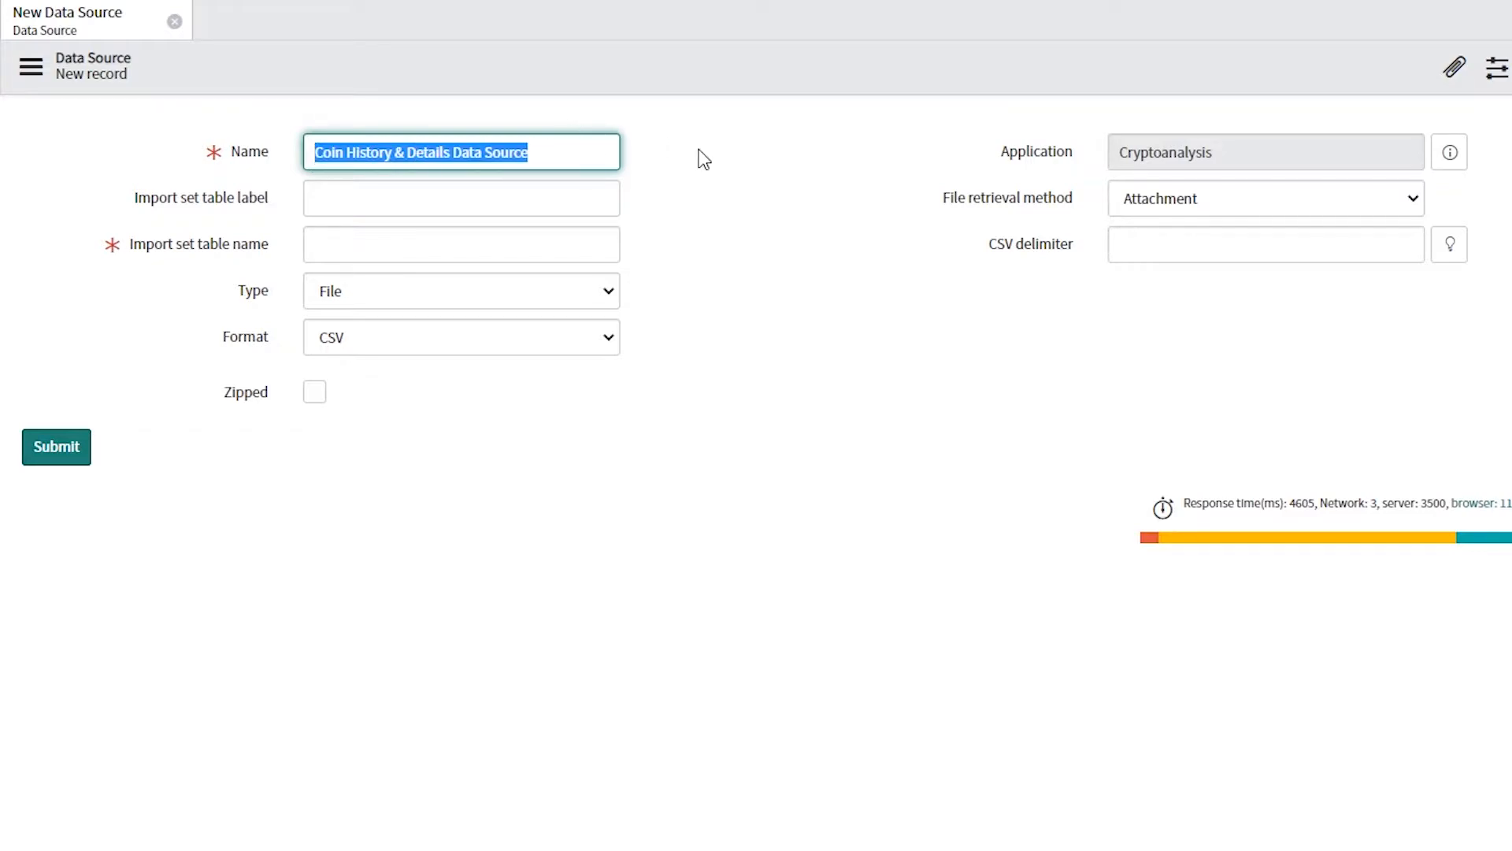
{"action": "key", "text": "ctrl+c"}
{"action": "left_click", "coordinate": [385, 202]}
{"action": "key", "text": "ctrl+v"}
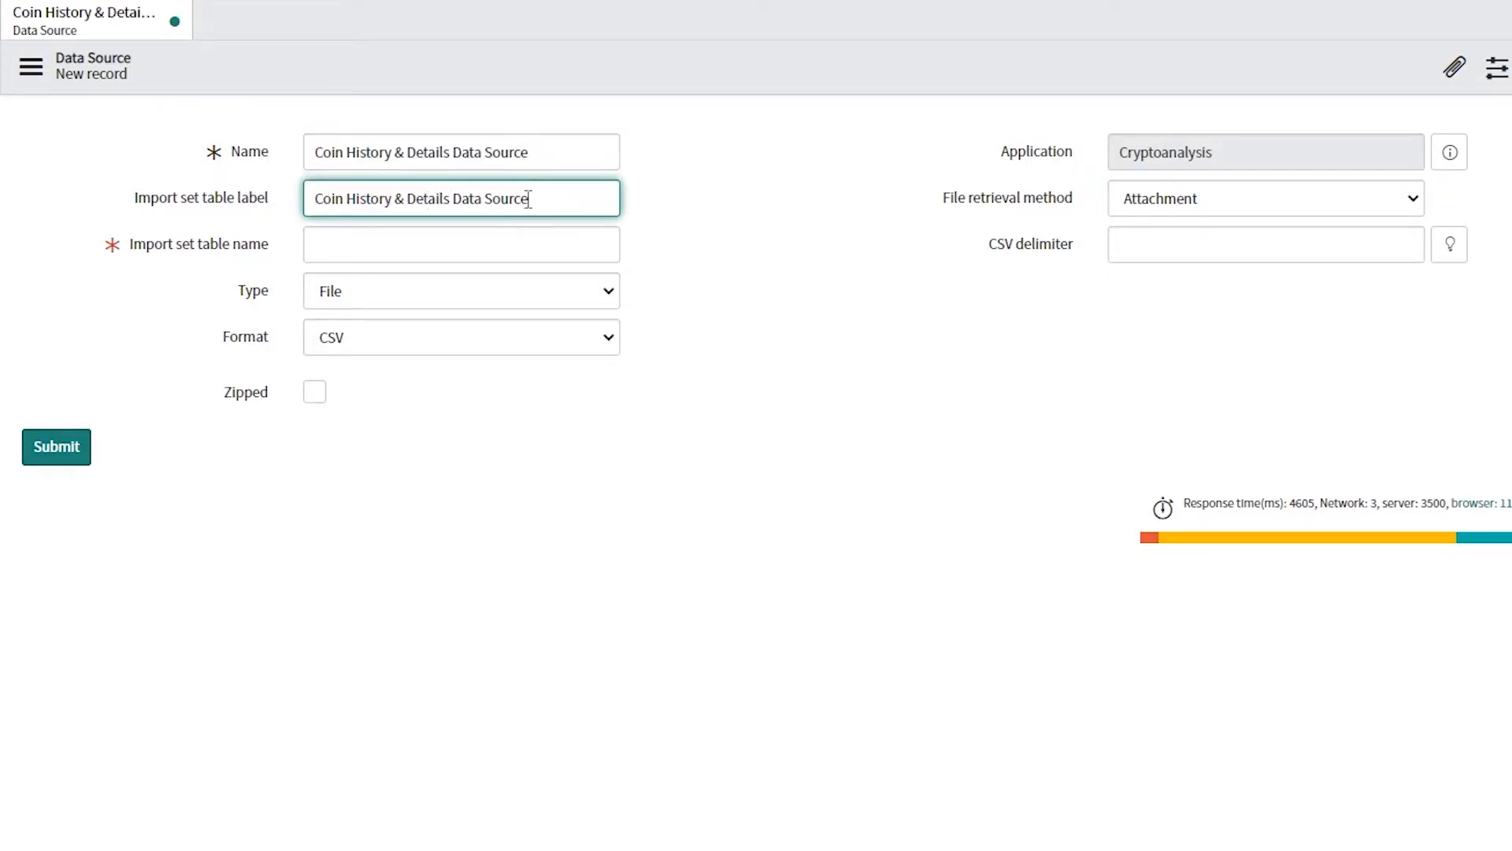
{"action": "key", "text": "BackSpace"}
{"action": "key", "text": "BackSpace"}
{"action": "key", "text": "BackSpace"}
{"action": "key", "text": "BackSpace"}
{"action": "key", "text": "BackSpace"}
{"action": "key", "text": "BackSpace"}
{"action": "key", "text": "BackSpace"}
{"action": "key", "text": "BackSpace"}
{"action": "key", "text": "BackSpace"}
{"action": "key", "text": "BackSpace"}
{"action": "key", "text": "BackSpace"}
{"action": "type", "text": "Staging Tba"}
{"action": "key", "text": "BackSpace"}
{"action": "key", "text": "BackSpace"}
{"action": "type", "text": "able"}
{"action": "left_click", "coordinate": [744, 304]}
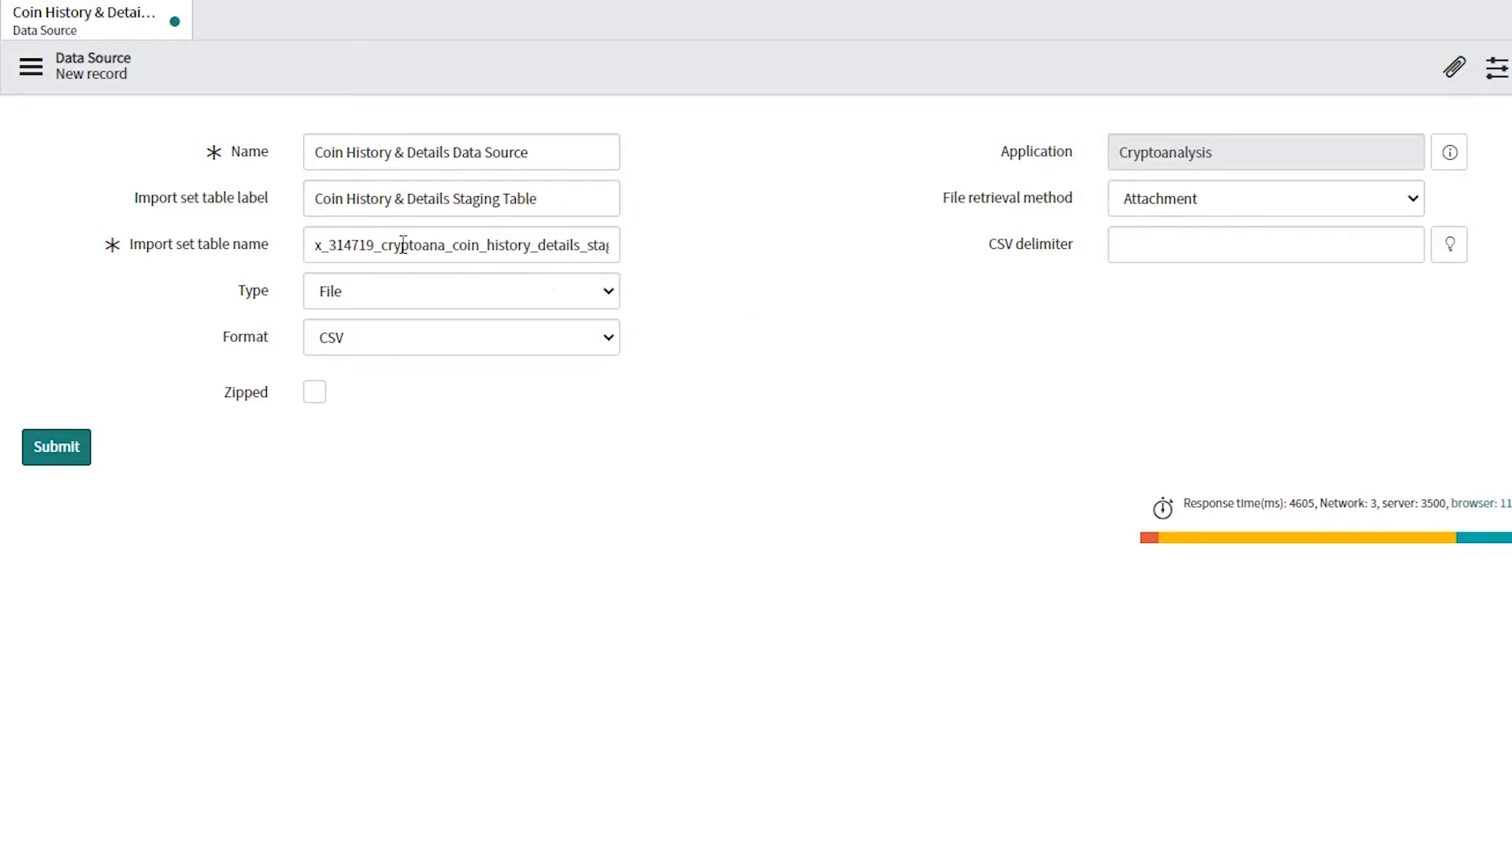
{"action": "left_click_drag", "start_coordinate": [402, 245], "coordinate": [720, 244]}
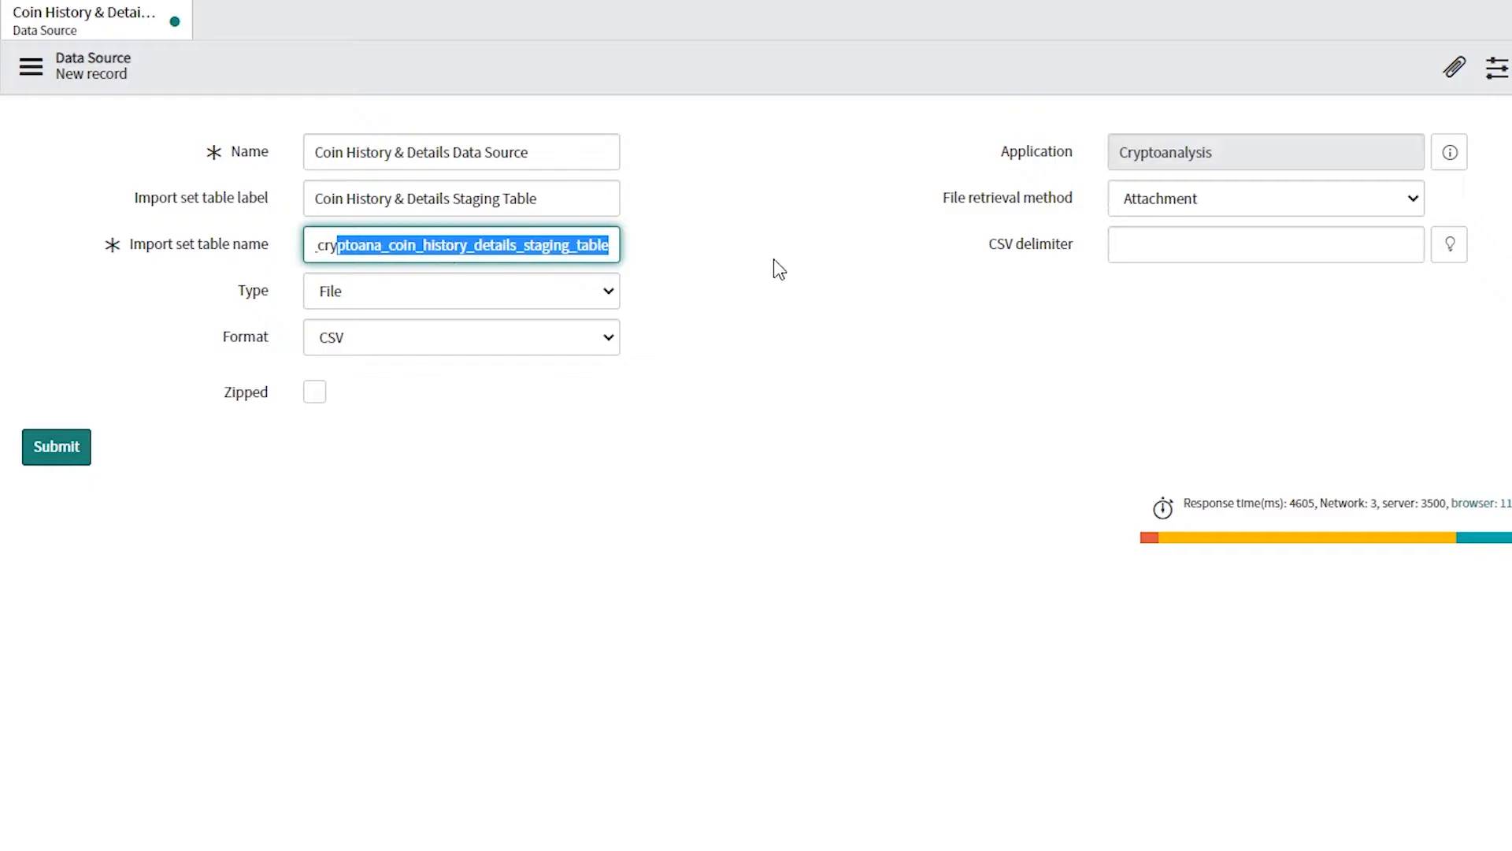
{"action": "left_click", "coordinate": [903, 282]}
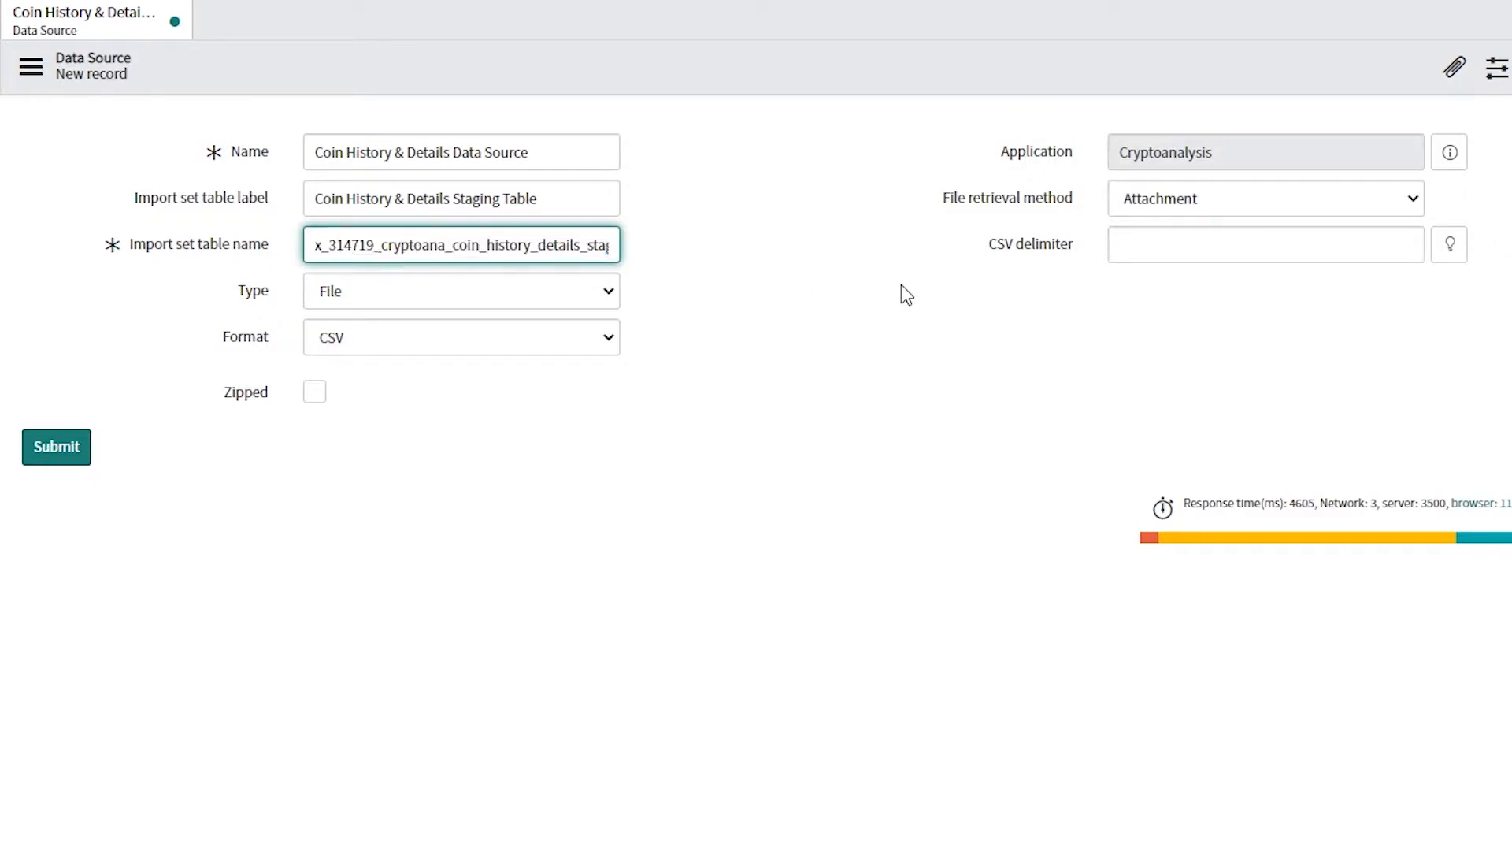
Set the data source type to Custom (Load by Script) and replace the placeholder comment in the loadData function with blank lines.
{"action": "left_click", "coordinate": [479, 305]}
{"action": "left_click", "coordinate": [394, 423]}
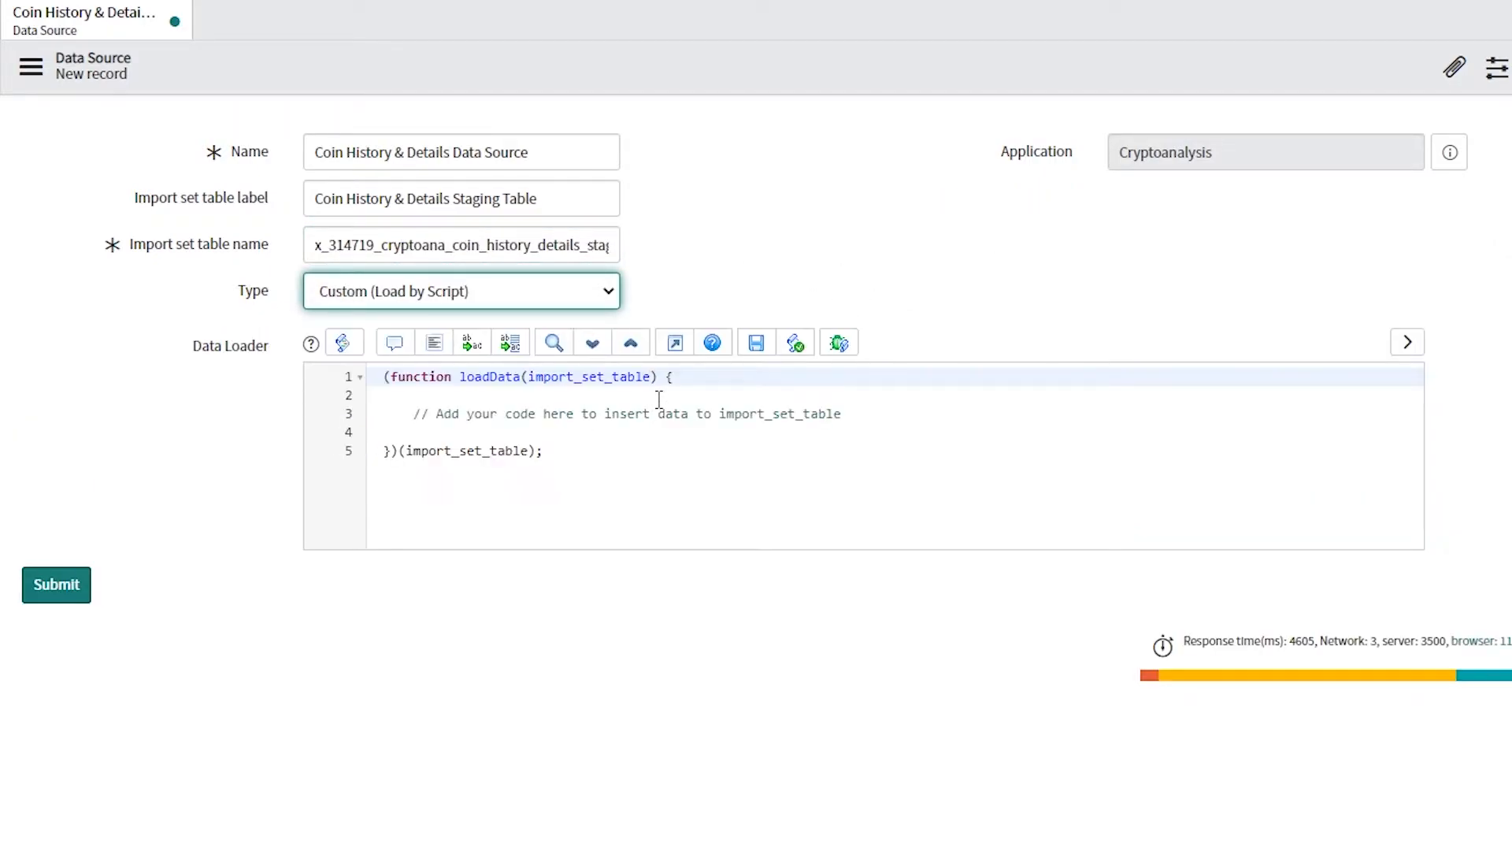
{"action": "left_click_drag", "start_coordinate": [403, 402], "coordinate": [905, 416]}
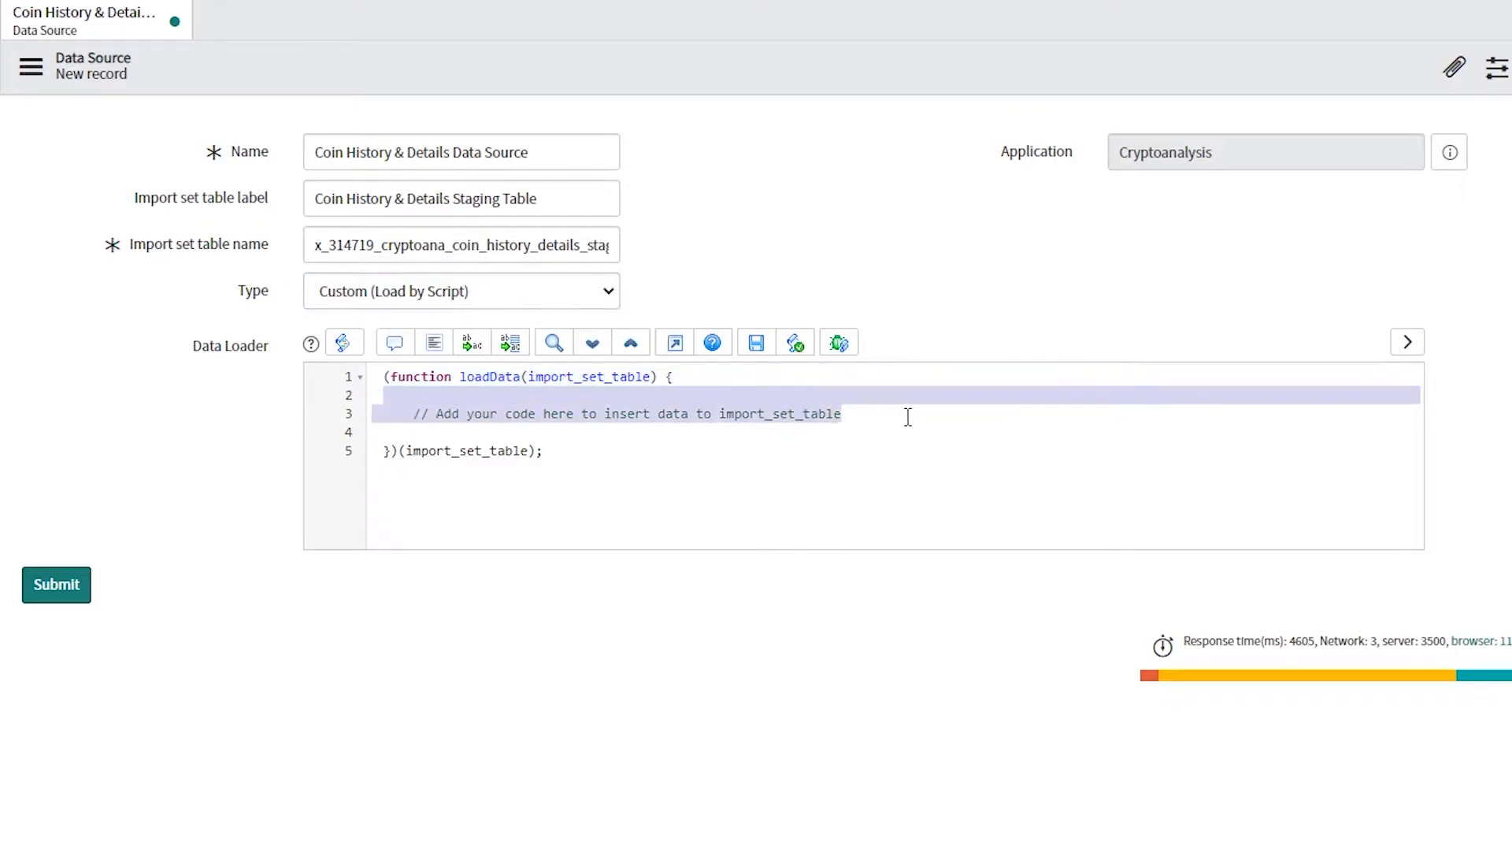
{"action": "key", "text": "BackSpace"}
{"action": "key", "text": "Return"}
{"action": "key", "text": "Return"}
{"action": "key", "text": "Return"}
{"action": "key", "text": "Return"}
{"action": "key", "text": "Return"}
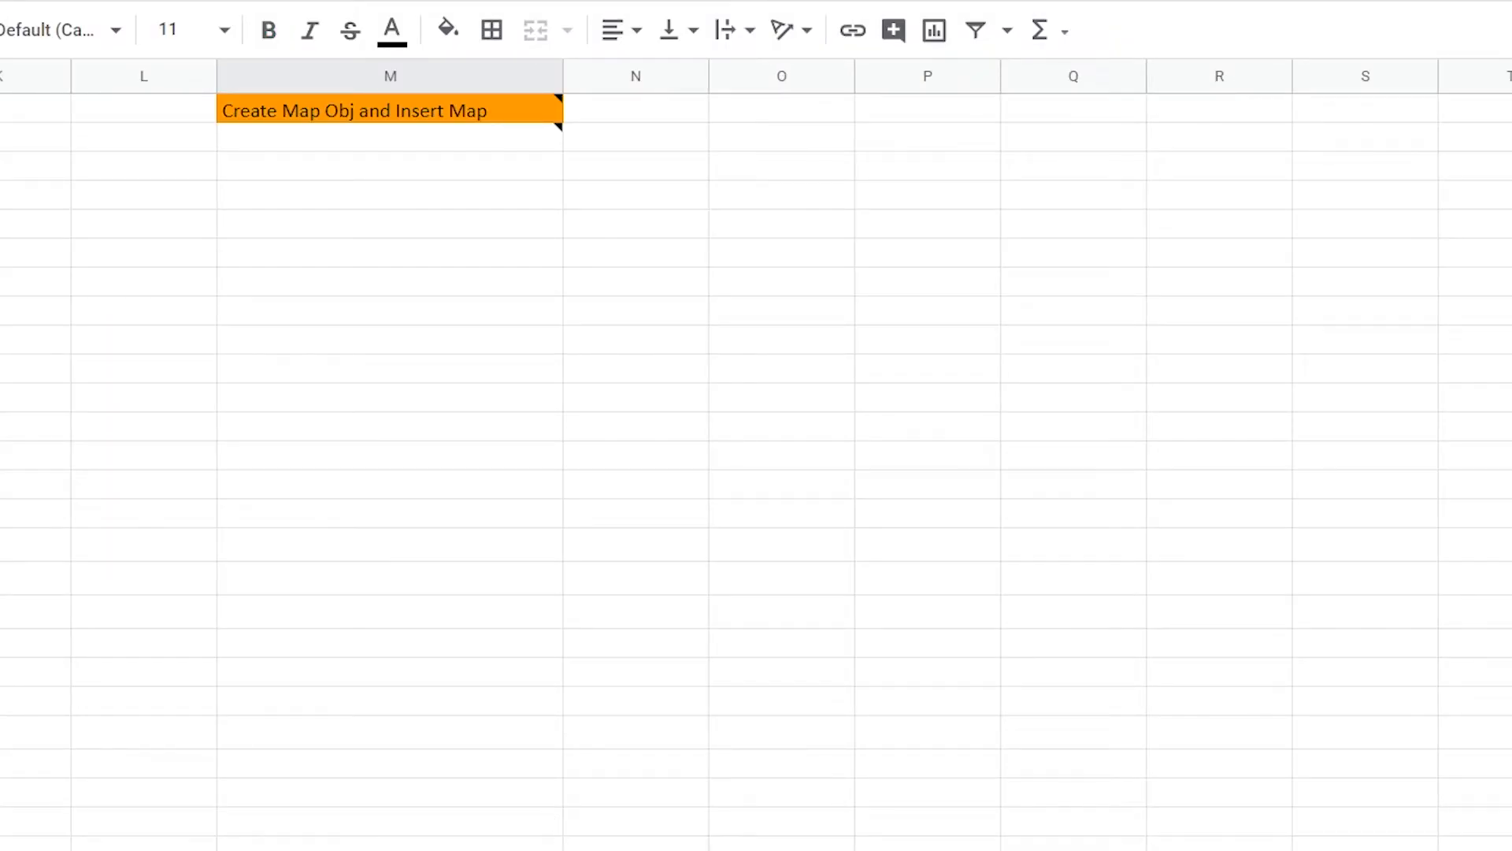
Copy the full script from the note on the "Create Map Obj and Insert Map" cell in the blueprint spreadsheet.
{"action": "scroll", "coordinate": [489, 672], "scroll_direction": "up", "scroll_amount": 4}
{"action": "left_click", "coordinate": [381, 442]}
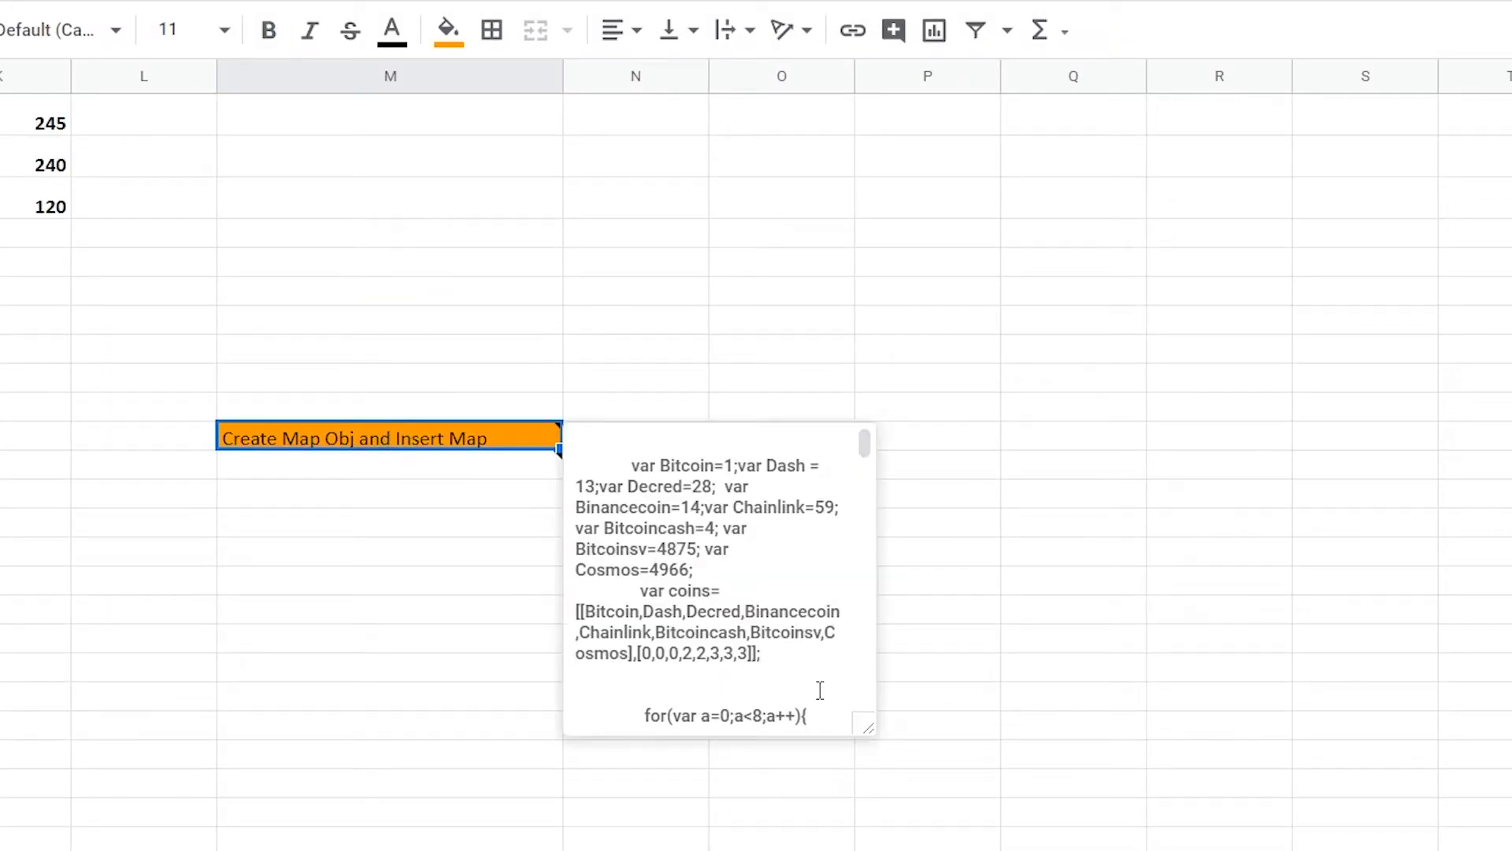
{"action": "scroll", "coordinate": [1046, 519], "scroll_direction": "down", "scroll_amount": 4}
{"action": "mouse_move", "coordinate": [314, 114]}
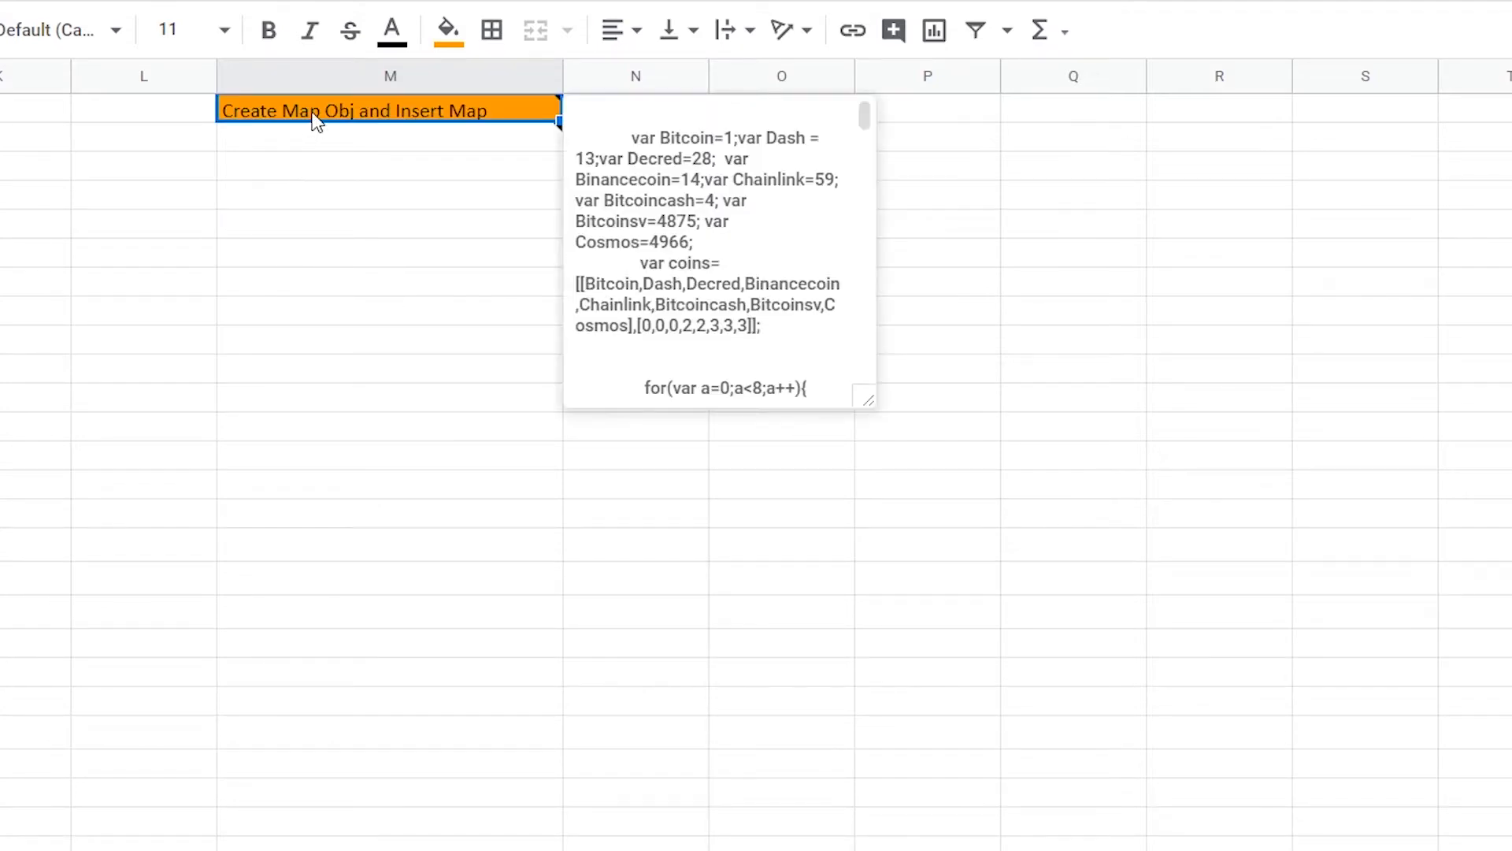
{"action": "left_click_drag", "start_coordinate": [868, 398], "coordinate": [1155, 813]}
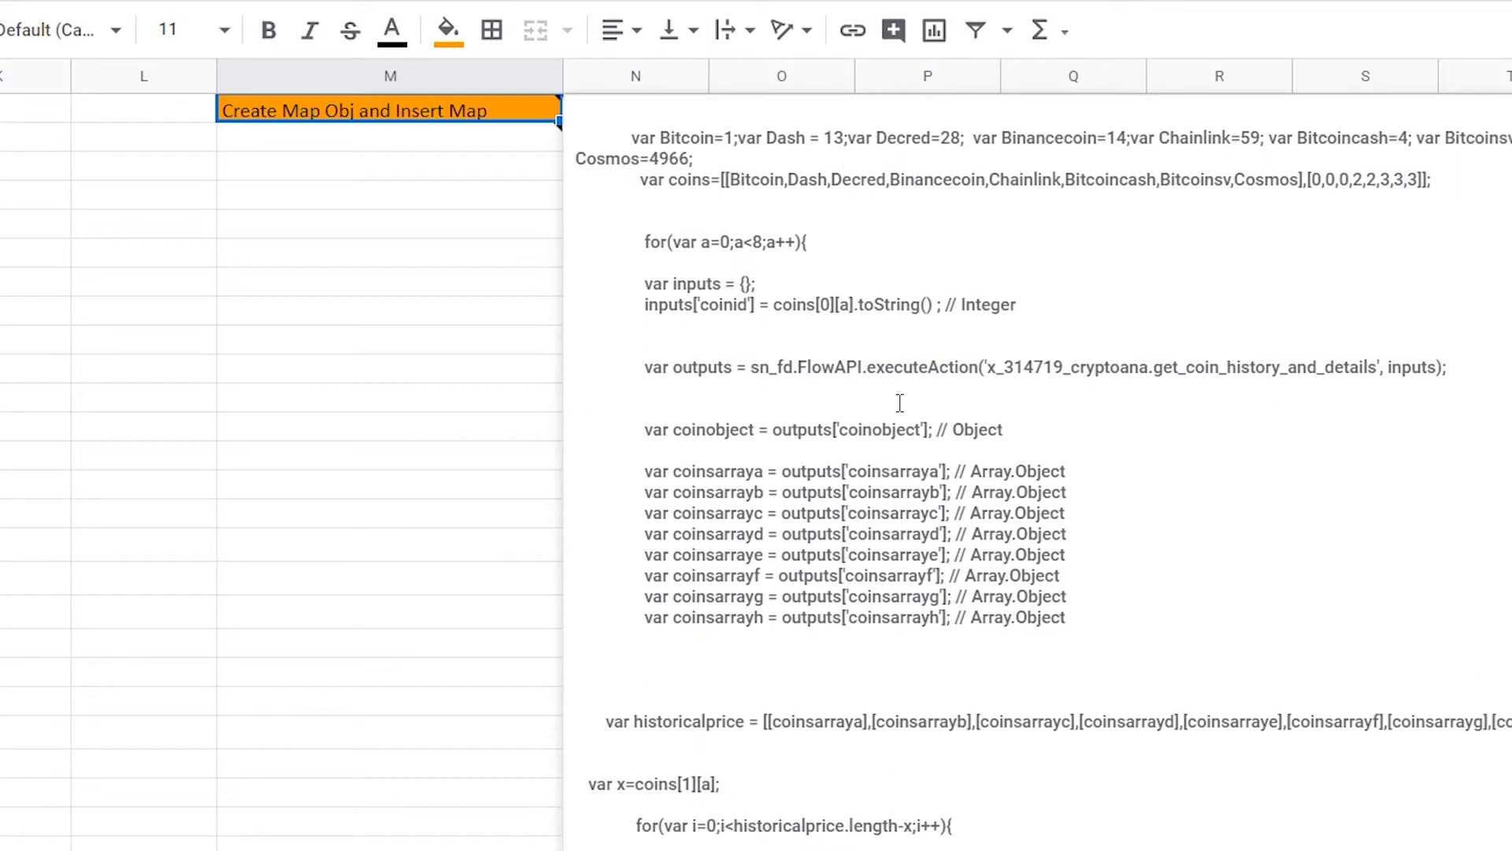
{"action": "left_click", "coordinate": [639, 138]}
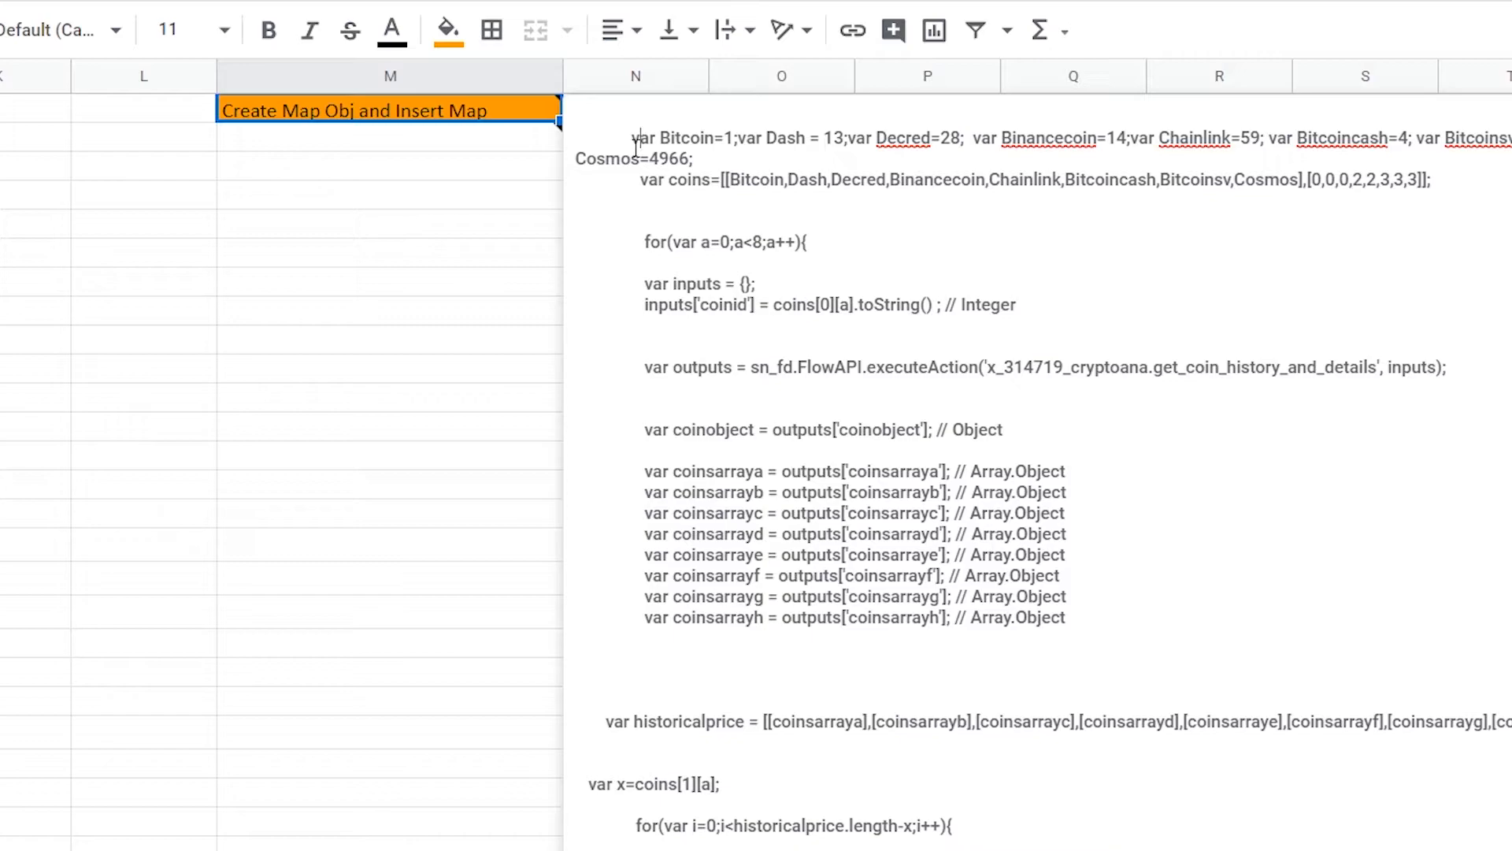
{"action": "key", "text": "ctrl+a"}
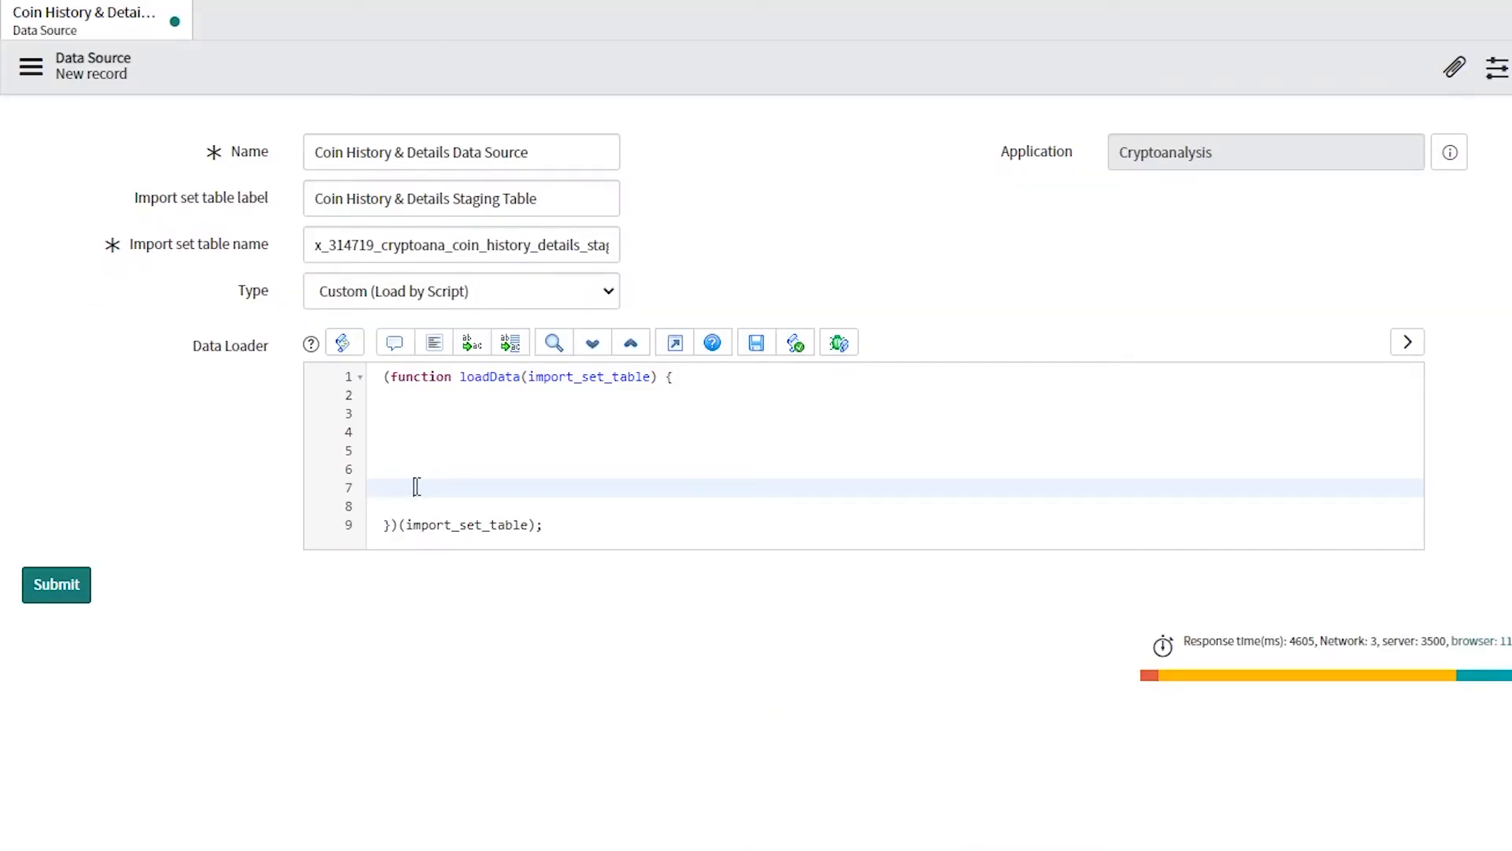
Paste the copied script into the body of the data source's loadData function and format the code.
{"action": "left_click", "coordinate": [438, 409]}
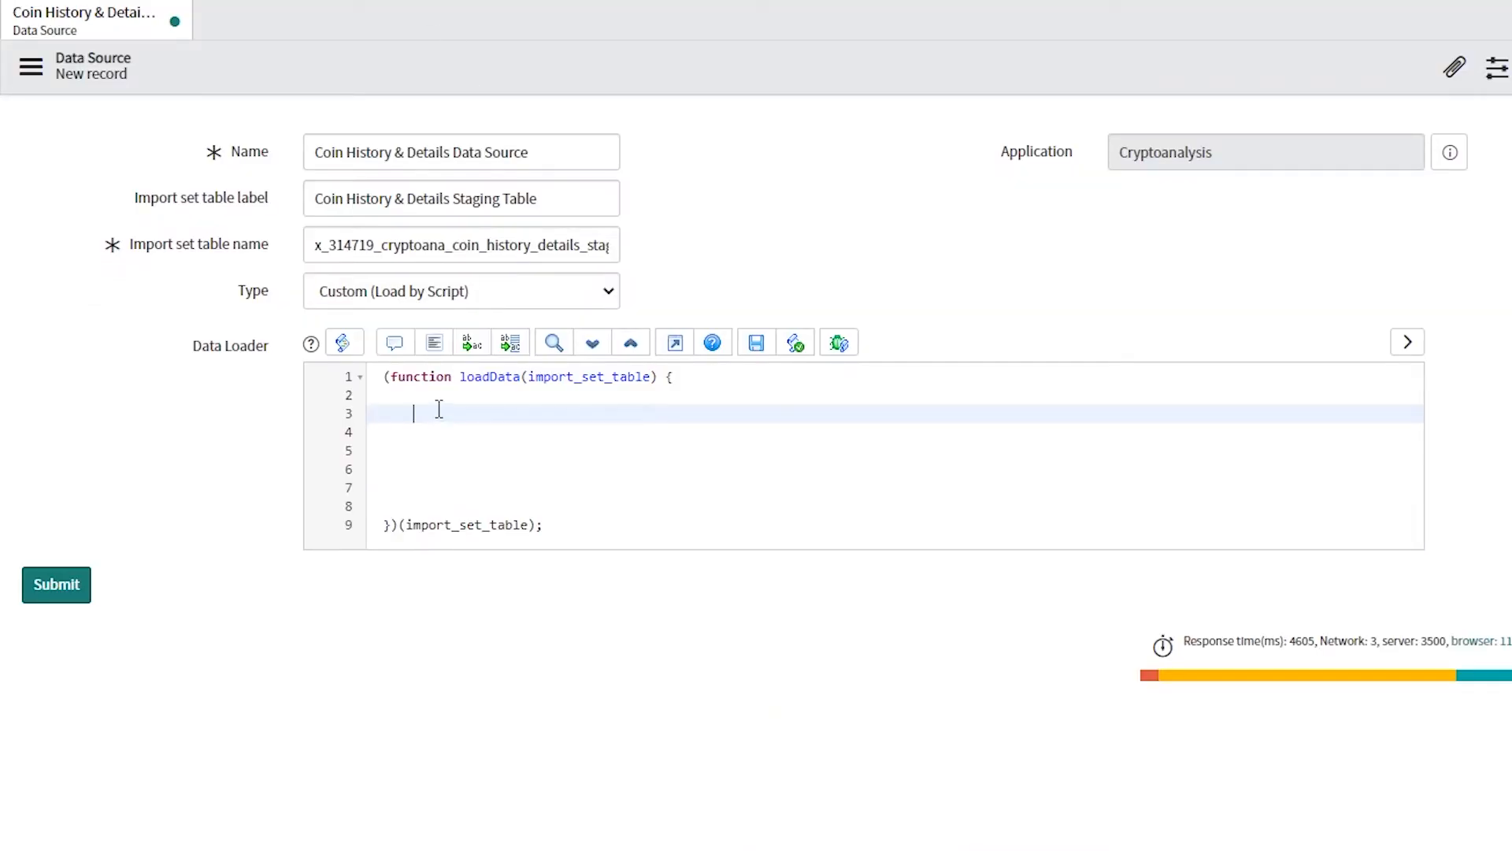
{"action": "key", "text": "ctrl+v"}
{"action": "scroll", "coordinate": [675, 507], "scroll_direction": "up", "scroll_amount": 10}
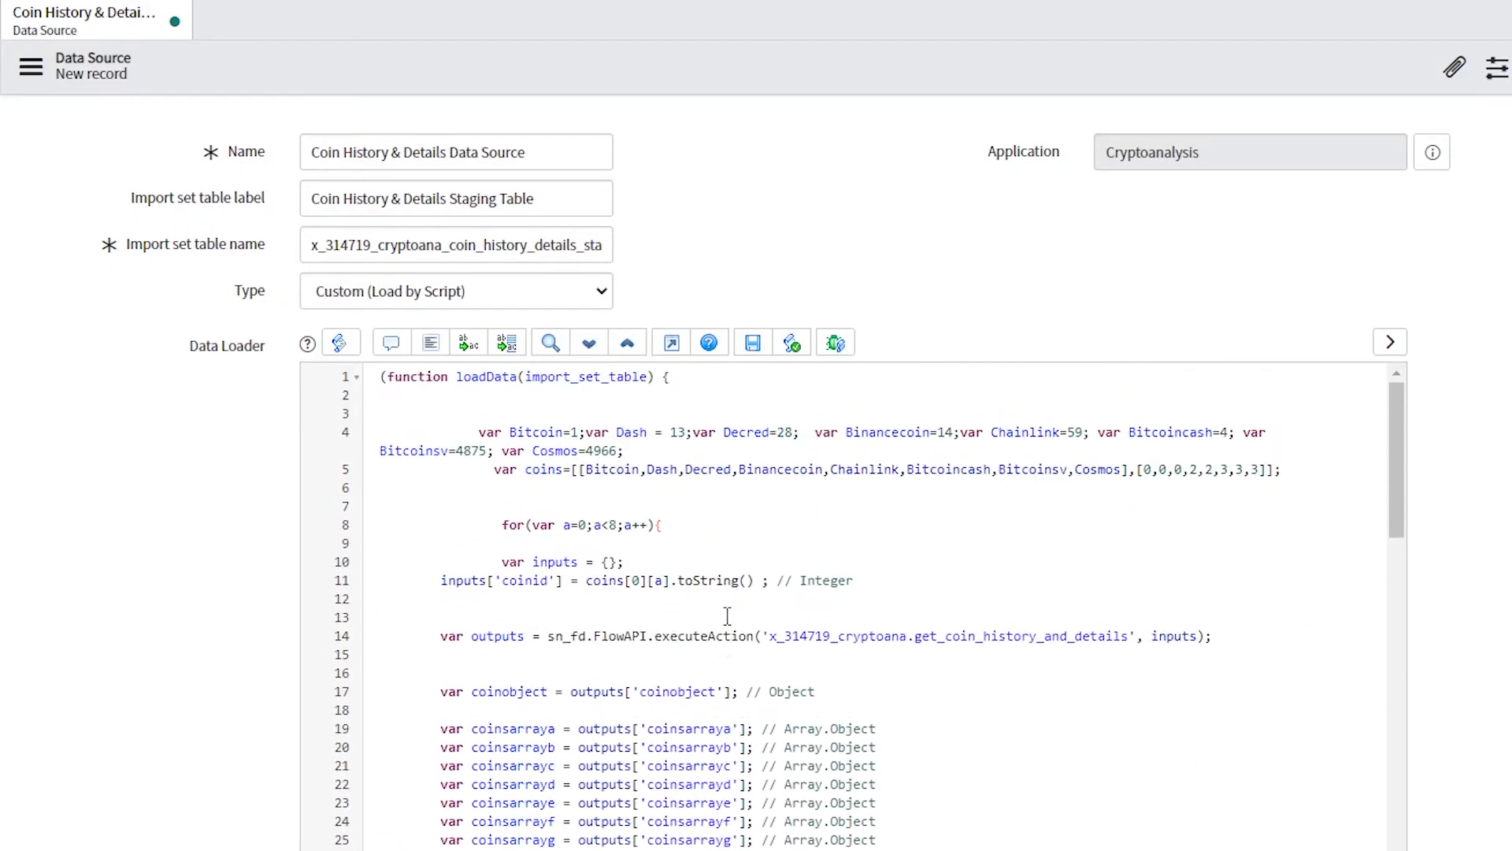
{"action": "scroll", "coordinate": [728, 613], "scroll_direction": "down", "scroll_amount": 5}
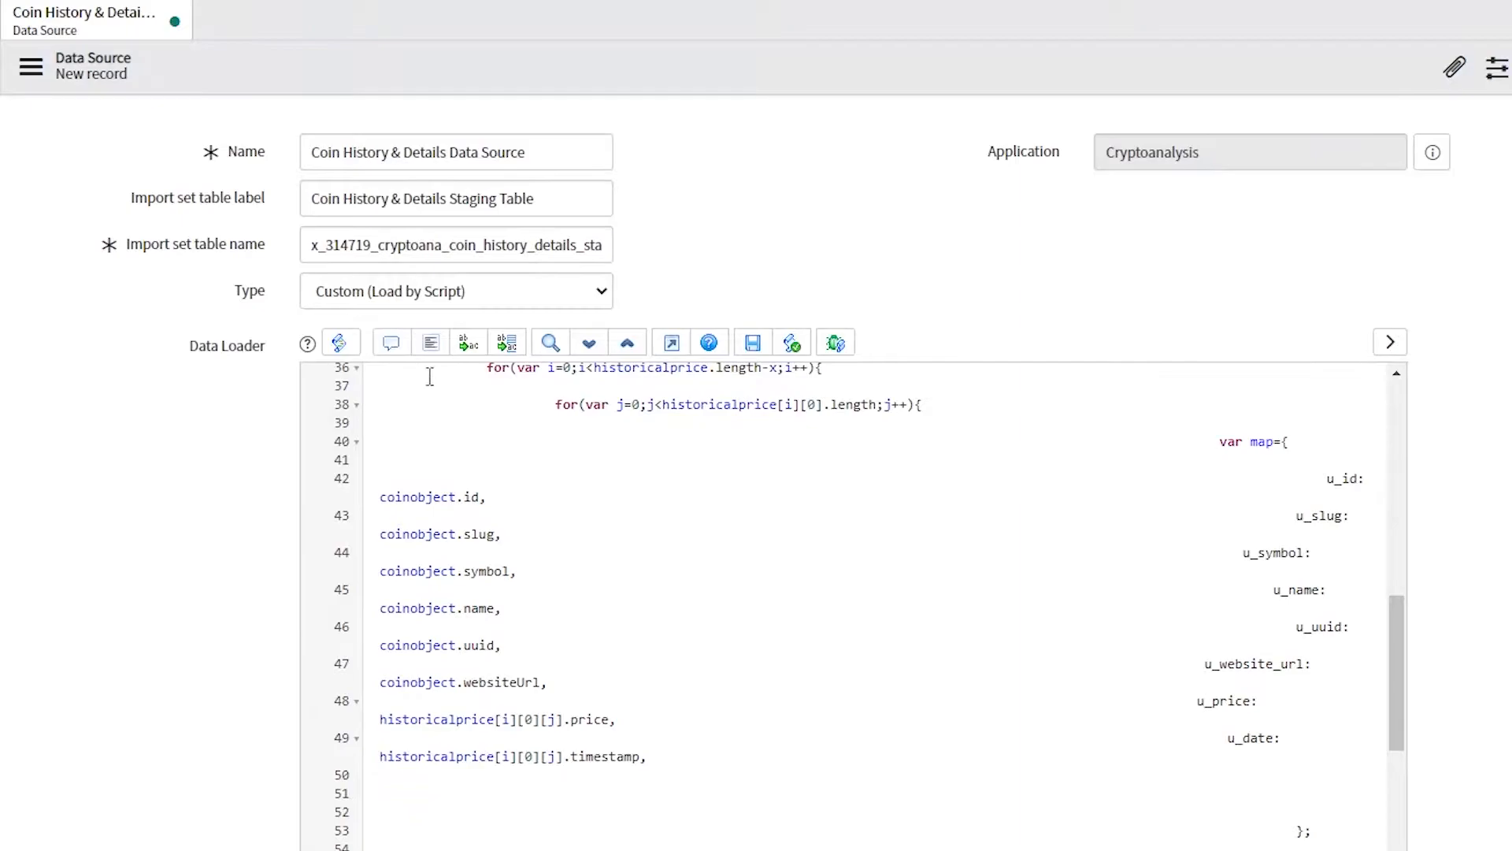
{"action": "left_click", "coordinate": [430, 343]}
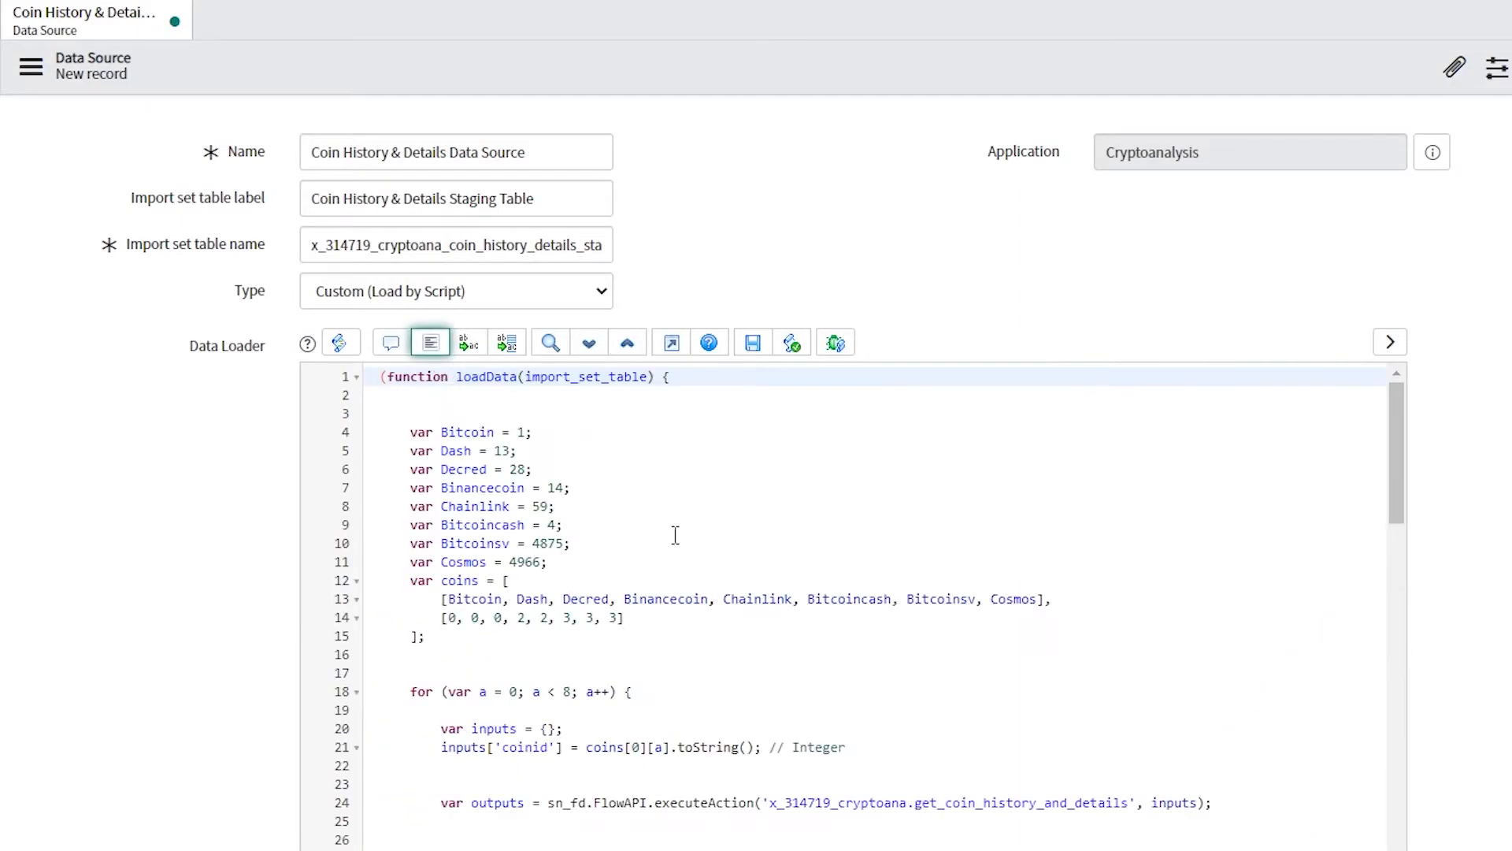
Enlarge the Data Loader script editor and examine the script from the coin variables through the fields of the map object.
{"action": "left_click", "coordinate": [671, 343]}
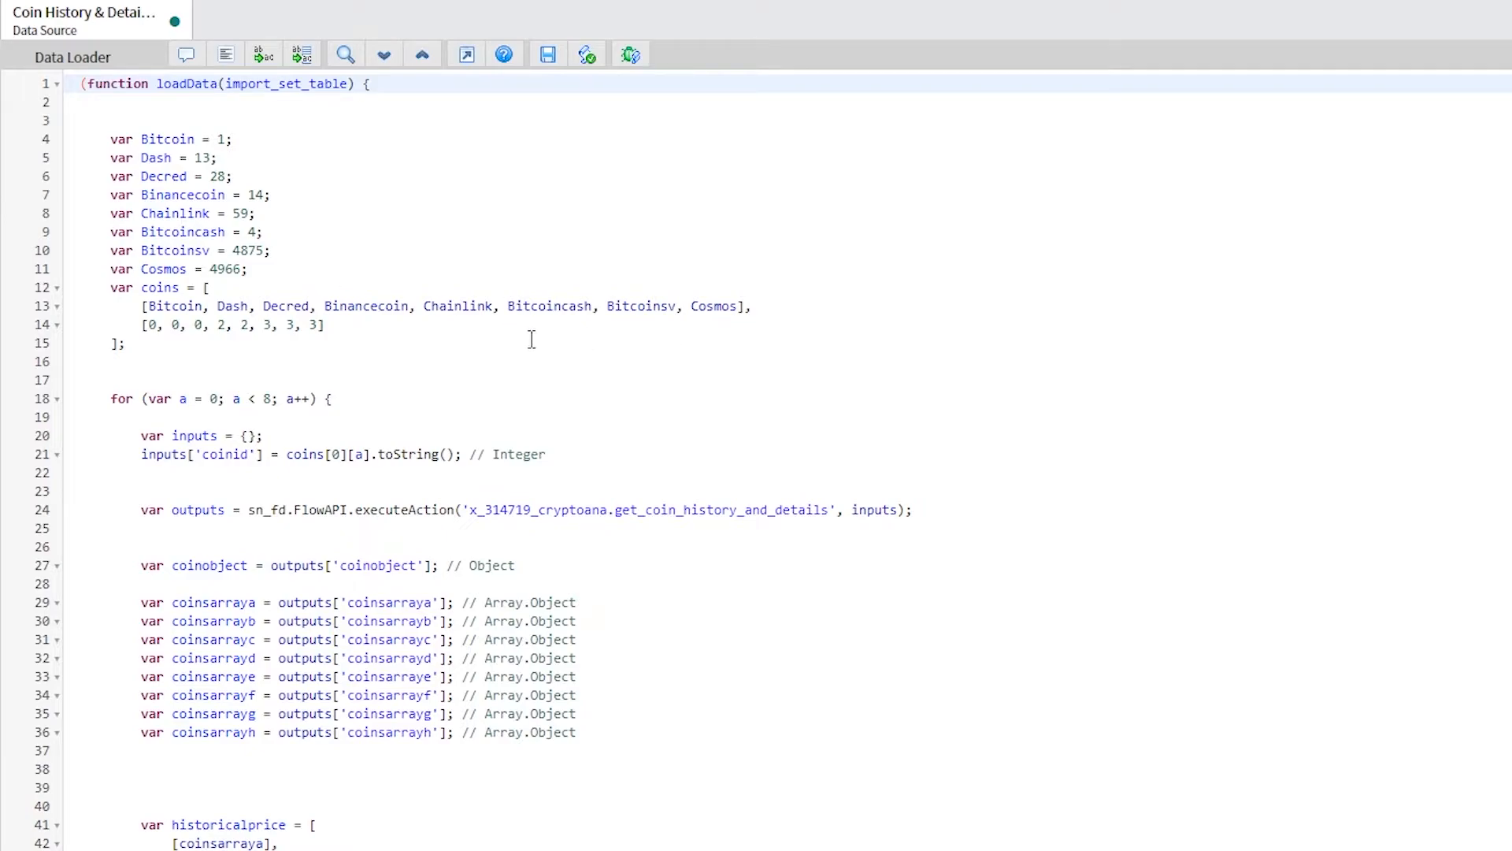
{"action": "scroll", "coordinate": [605, 335], "scroll_direction": "down", "scroll_amount": 4}
{"action": "scroll", "coordinate": [795, 410], "scroll_direction": "down", "scroll_amount": 9}
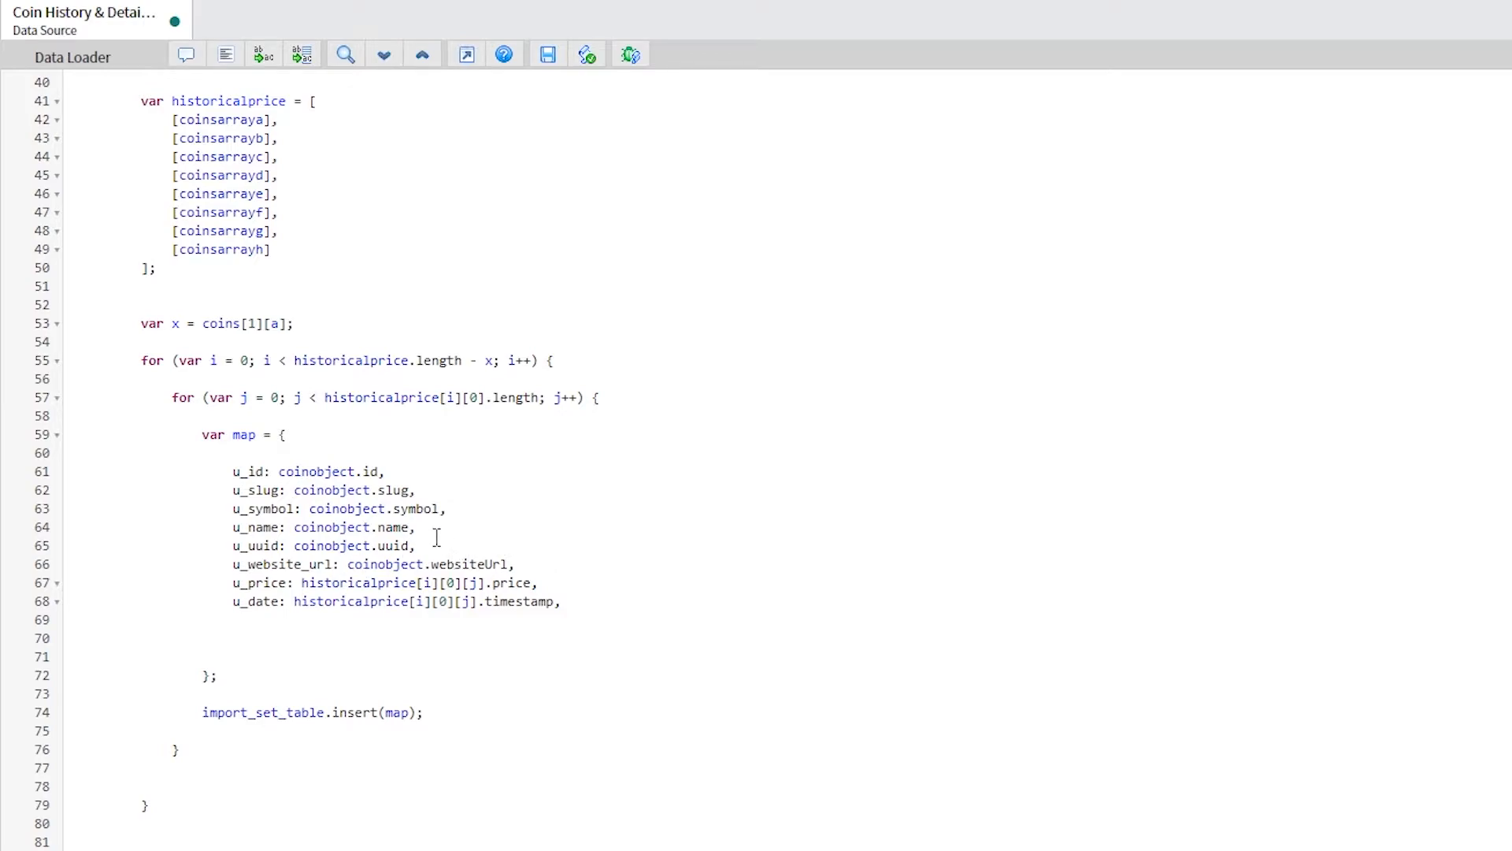
{"action": "left_click", "coordinate": [376, 458]}
{"action": "left_click", "coordinate": [388, 482]}
{"action": "left_click", "coordinate": [410, 502]}
{"action": "left_click", "coordinate": [399, 527]}
{"action": "left_click", "coordinate": [481, 563]}
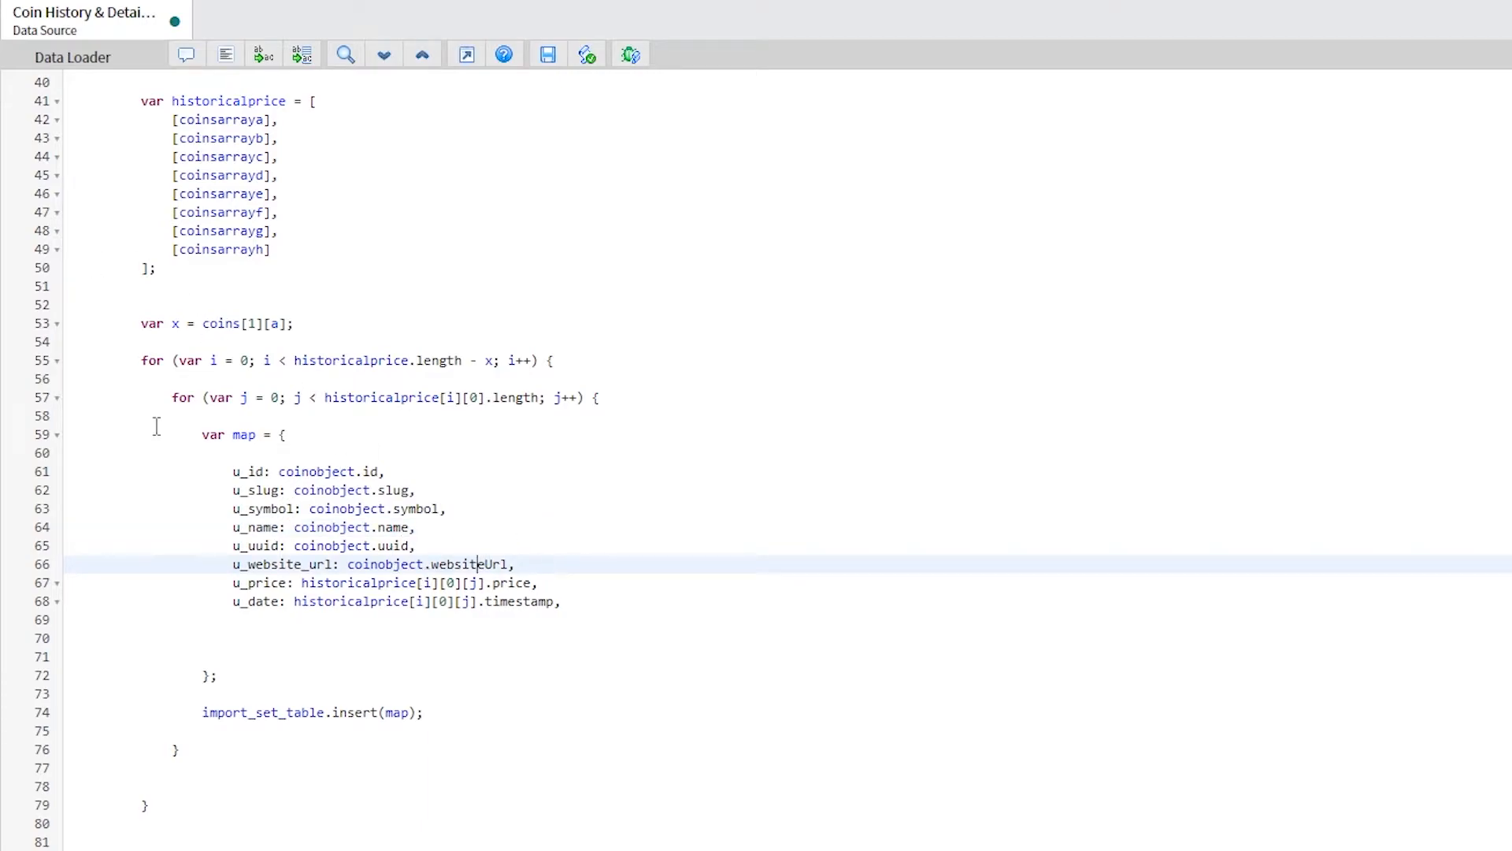
Check the Coin Details parsing script, its output variables and the action outputs in Flow Designer, then return to the data source script.
{"action": "mouse_move", "coordinate": [177, 837]}
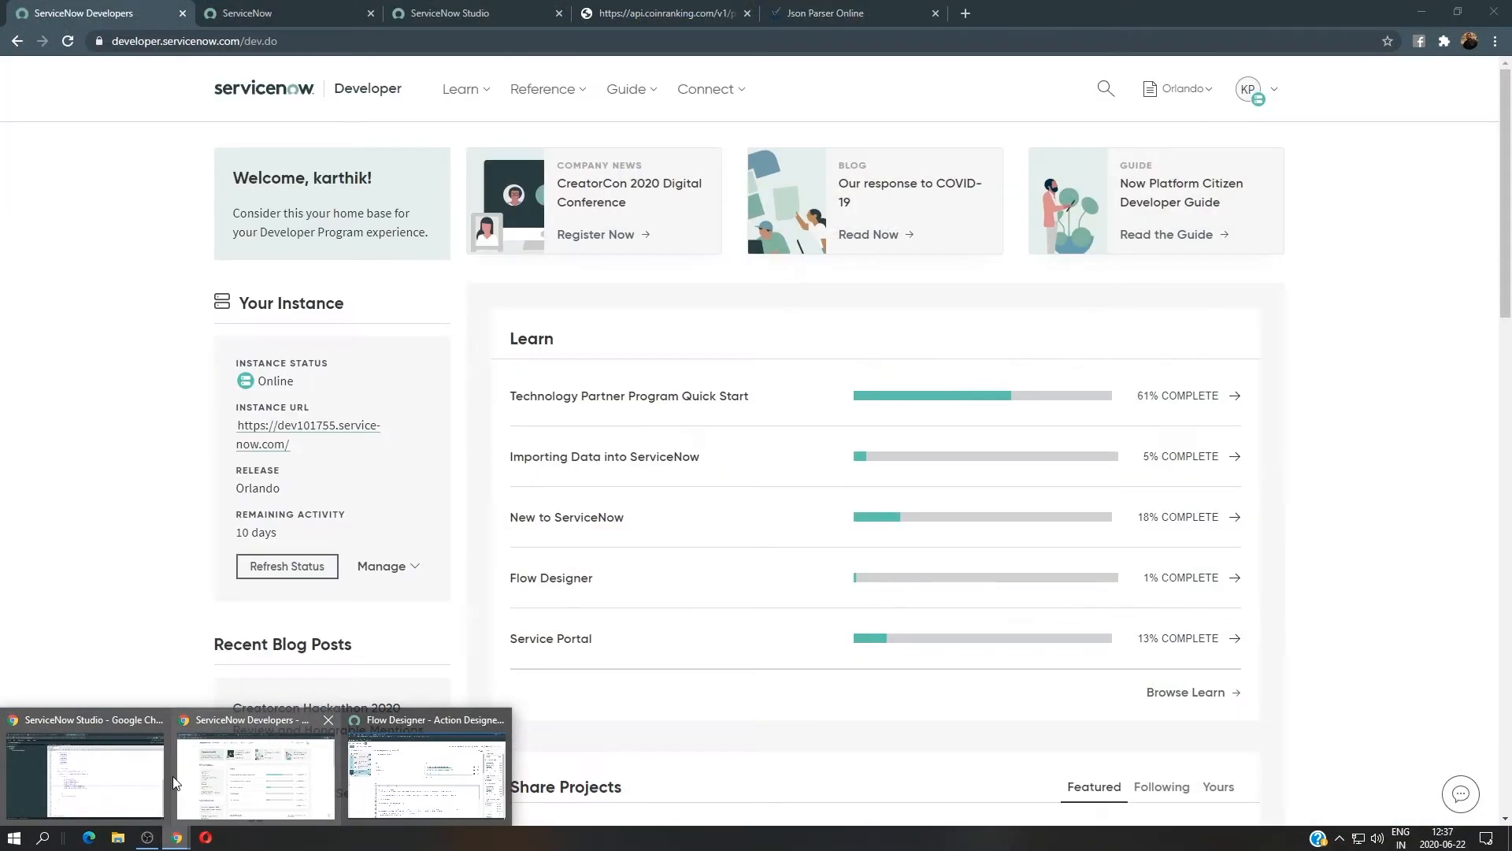
{"action": "left_click", "coordinate": [370, 788]}
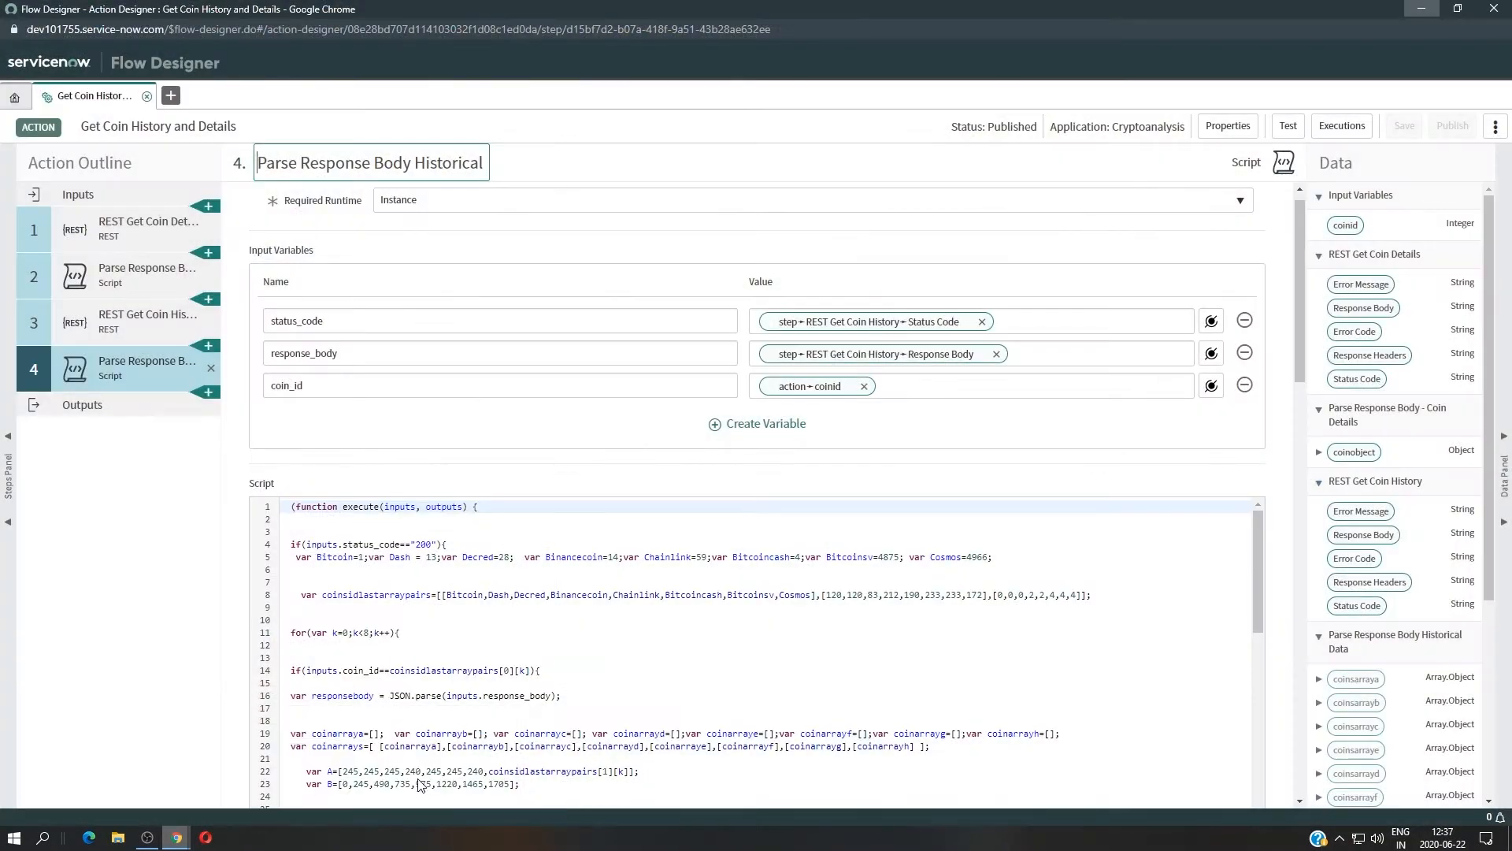
{"action": "left_click", "coordinate": [128, 285]}
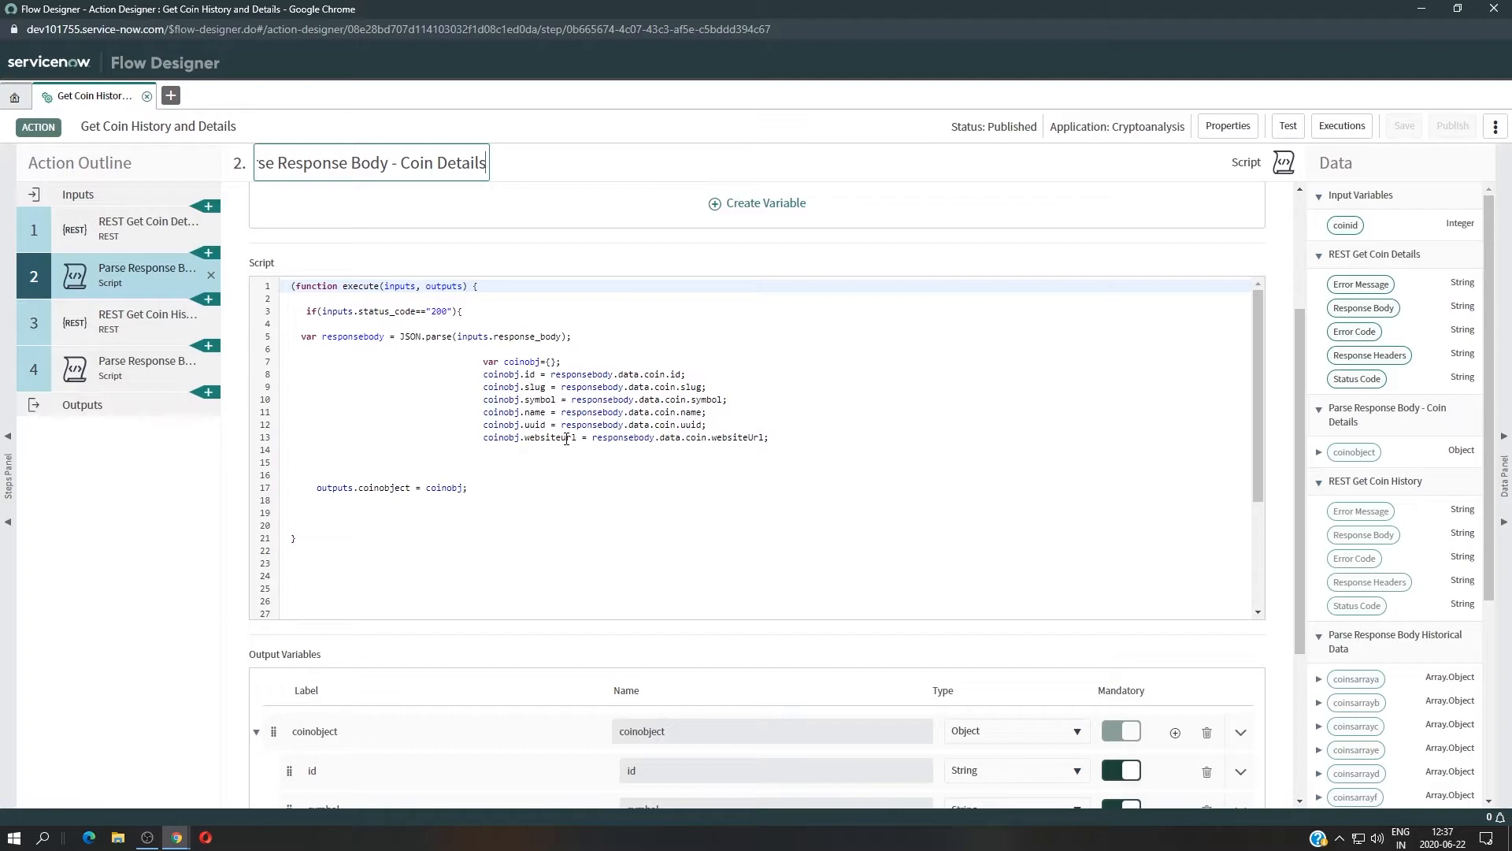
{"action": "scroll", "coordinate": [578, 444], "scroll_direction": "down", "scroll_amount": 7}
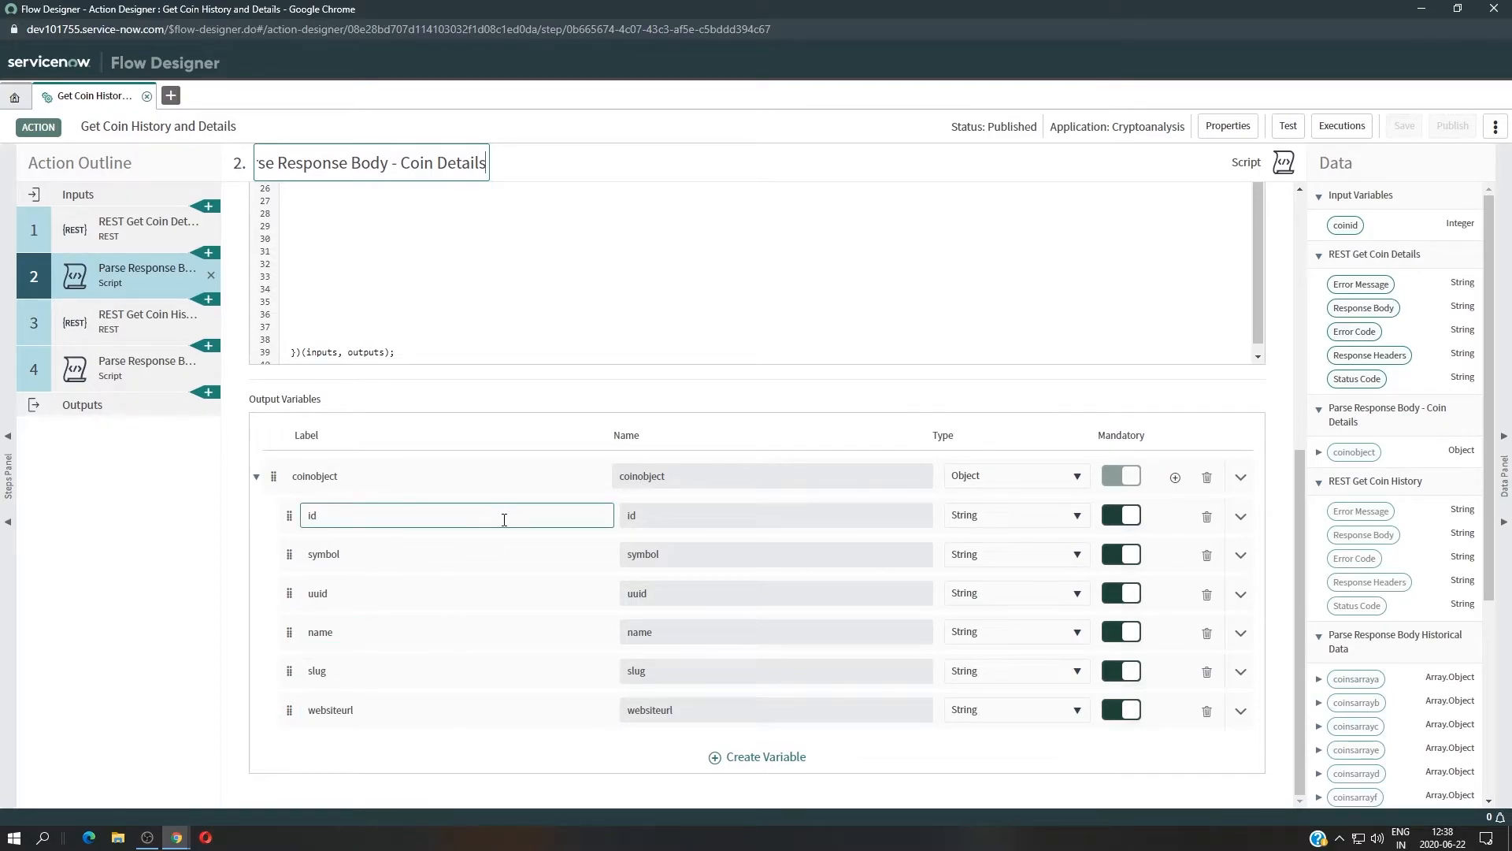
{"action": "left_click", "coordinate": [120, 406]}
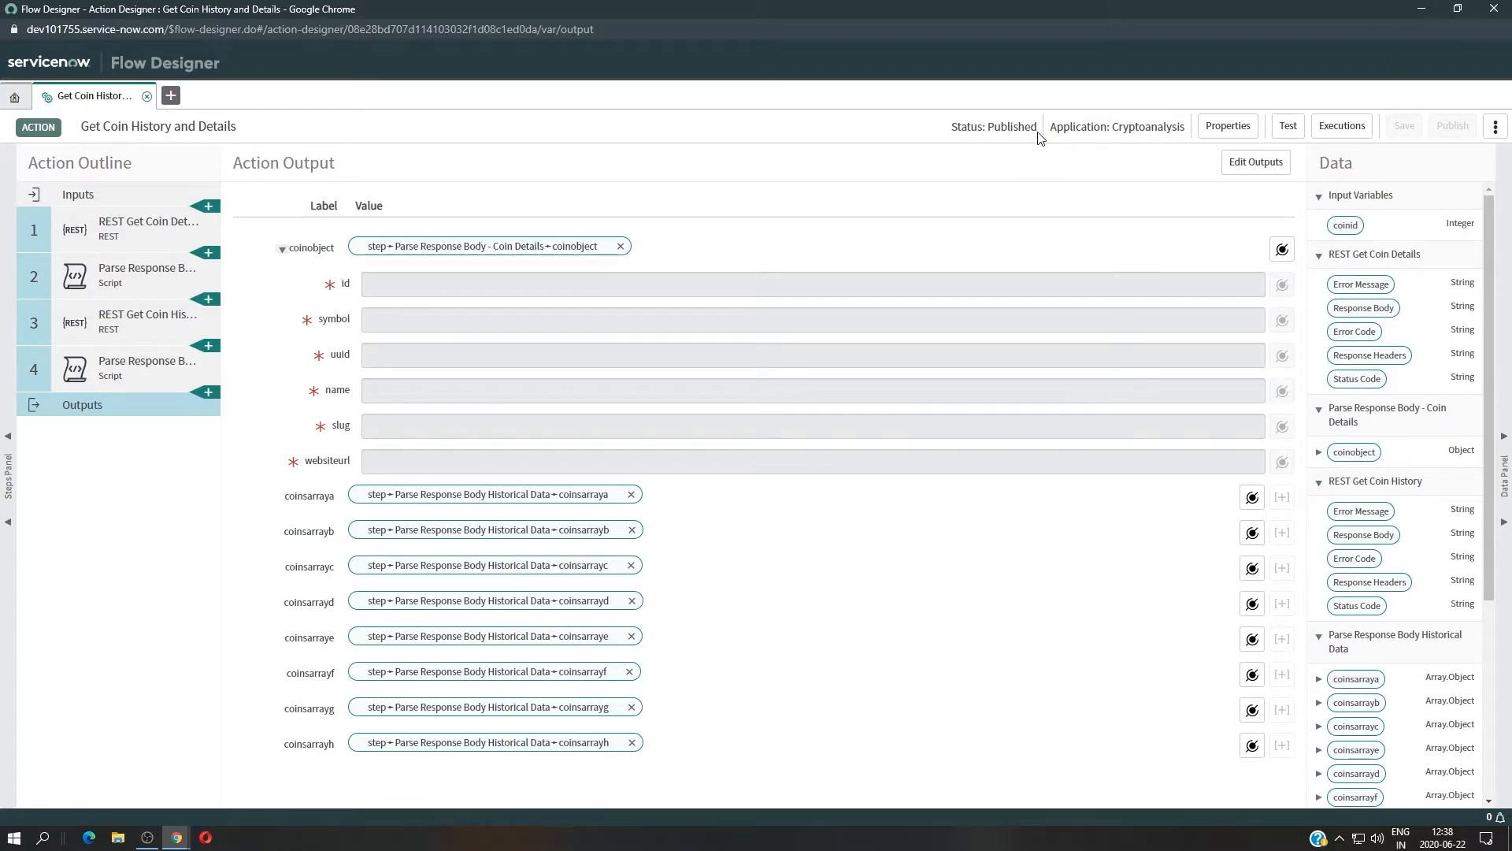
{"action": "left_click", "coordinate": [1422, 9]}
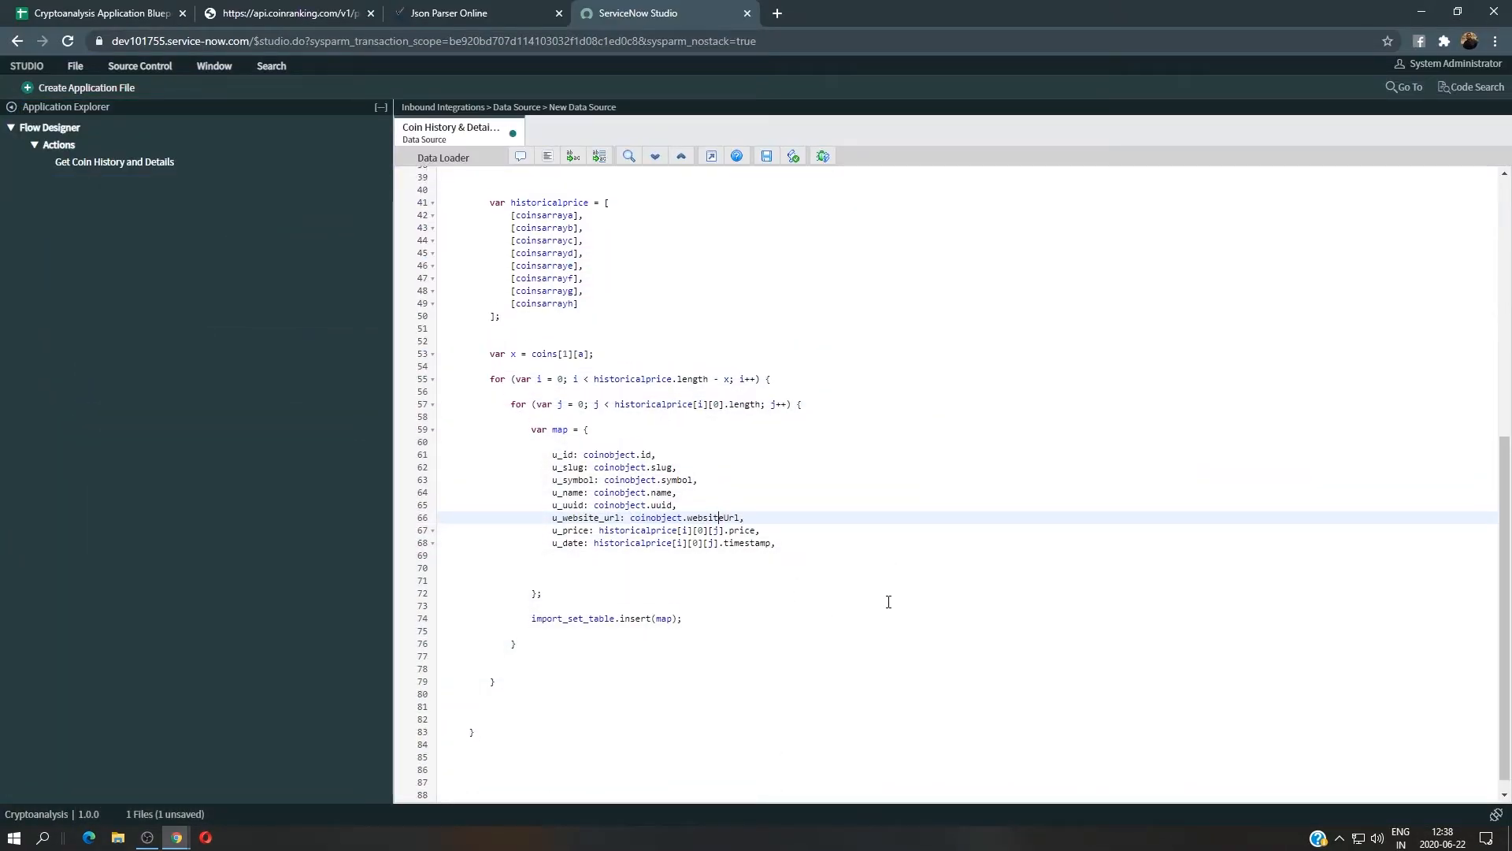
Review the loader script once more, leave the enlarged Data Loader editor and save the Coin History & Details Data Source.
{"action": "scroll", "coordinate": [889, 601], "scroll_direction": "up", "scroll_amount": 6}
{"action": "scroll", "coordinate": [889, 602], "scroll_direction": "down", "scroll_amount": 6}
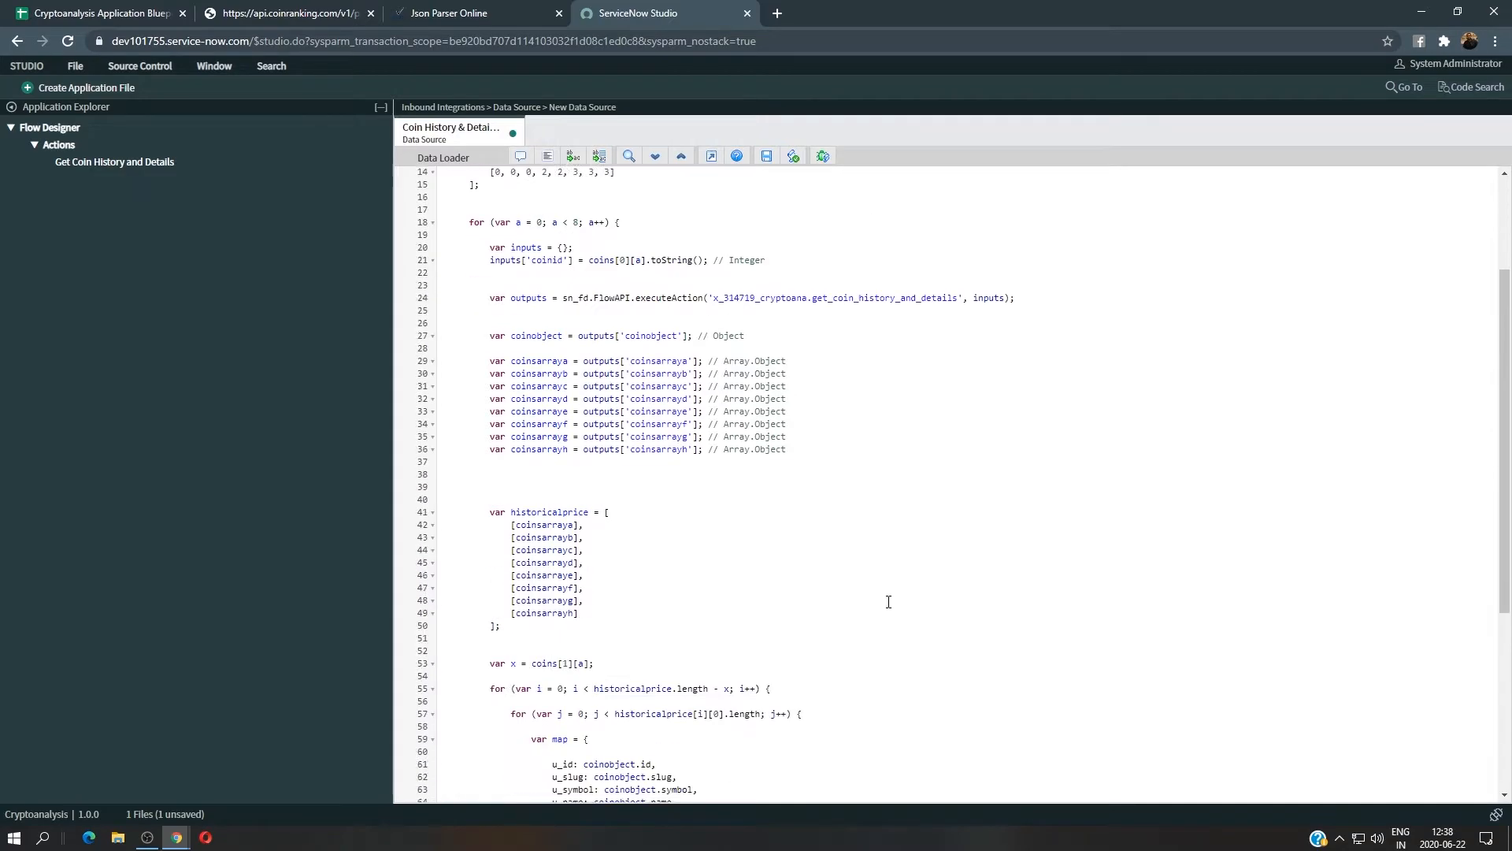
{"action": "left_click", "coordinate": [711, 156]}
{"action": "right_click", "coordinate": [886, 156]}
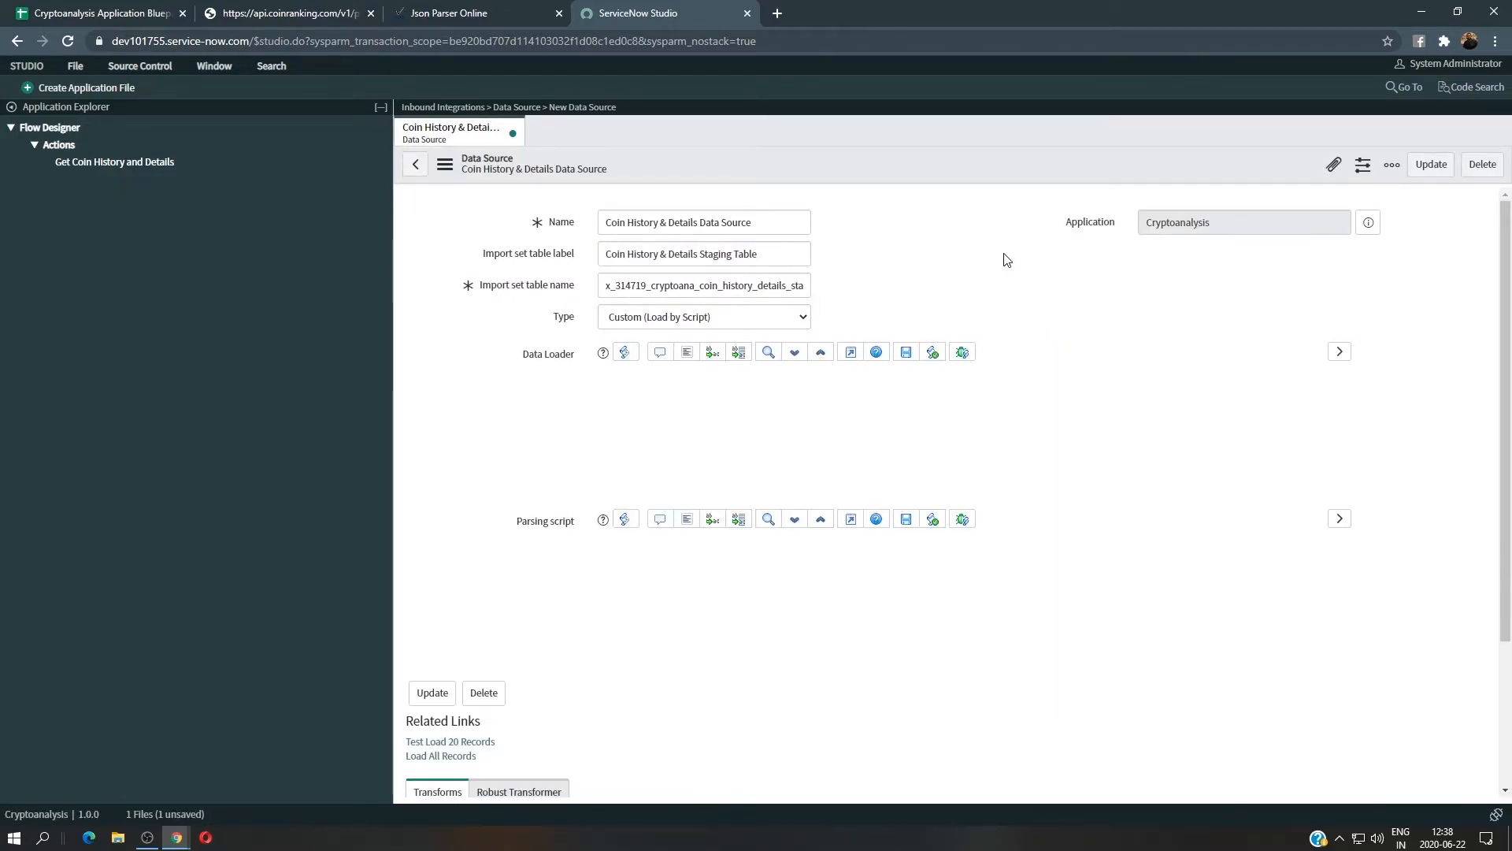
Load all records from the saved Coin History & Details Data Source into its staging table.
{"action": "scroll", "coordinate": [532, 526], "scroll_direction": "down", "scroll_amount": 3}
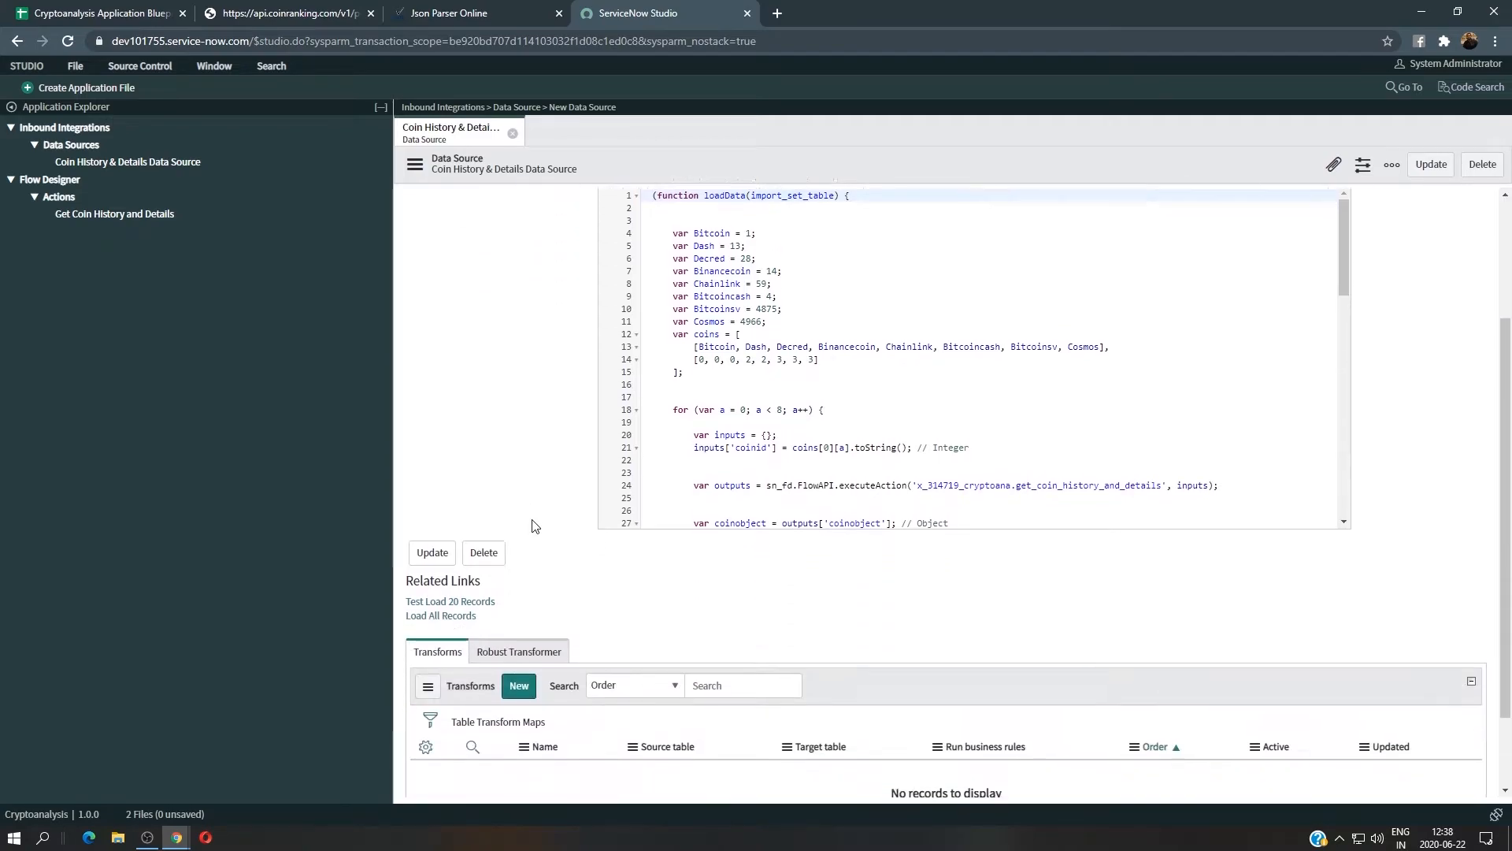
{"action": "scroll", "coordinate": [504, 529], "scroll_direction": "down", "scroll_amount": 1}
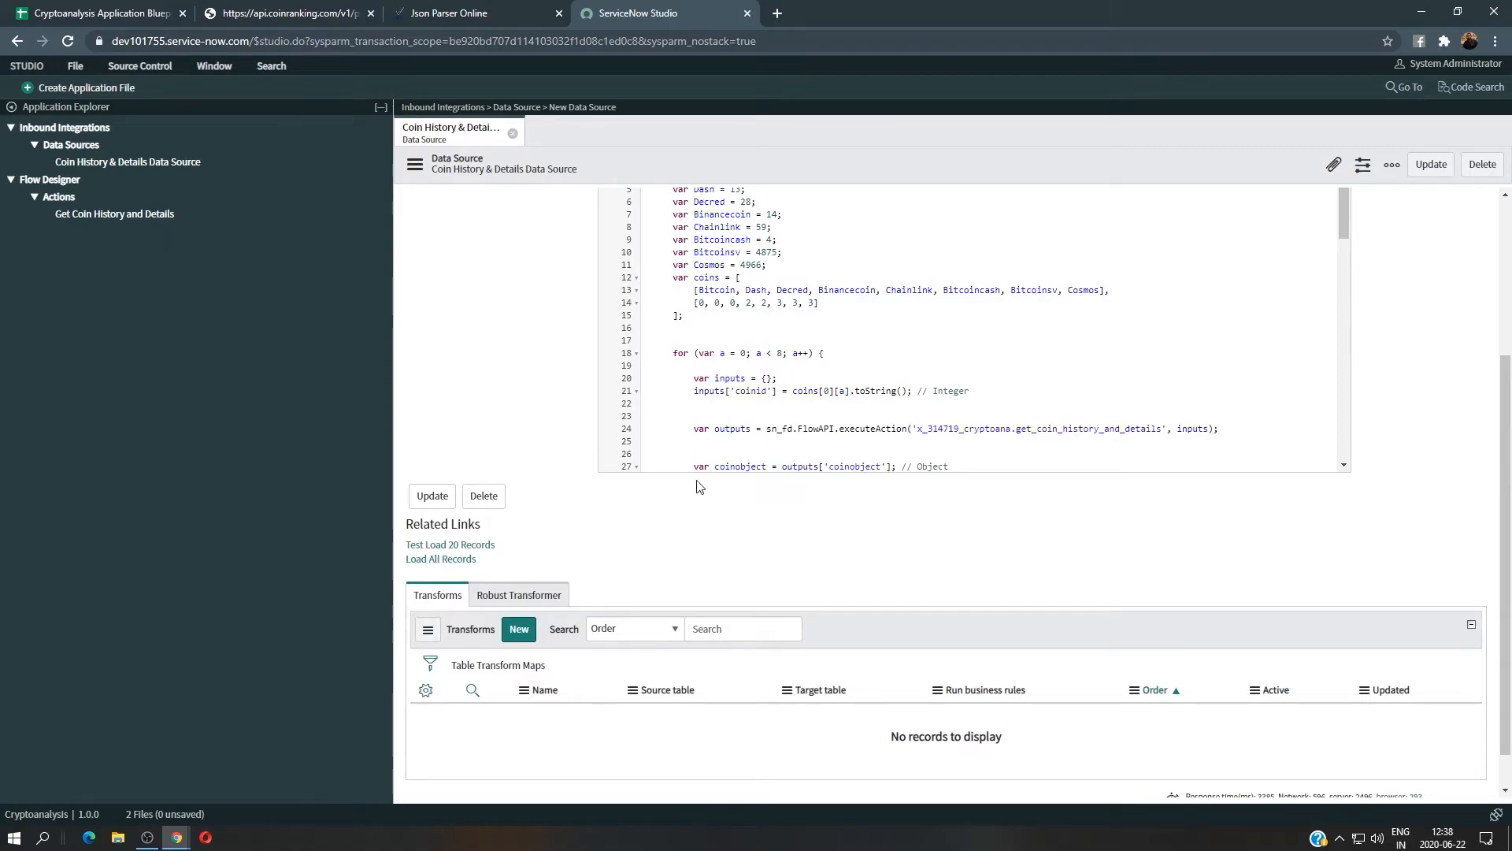
{"action": "scroll", "coordinate": [1019, 407], "scroll_direction": "up", "scroll_amount": 2}
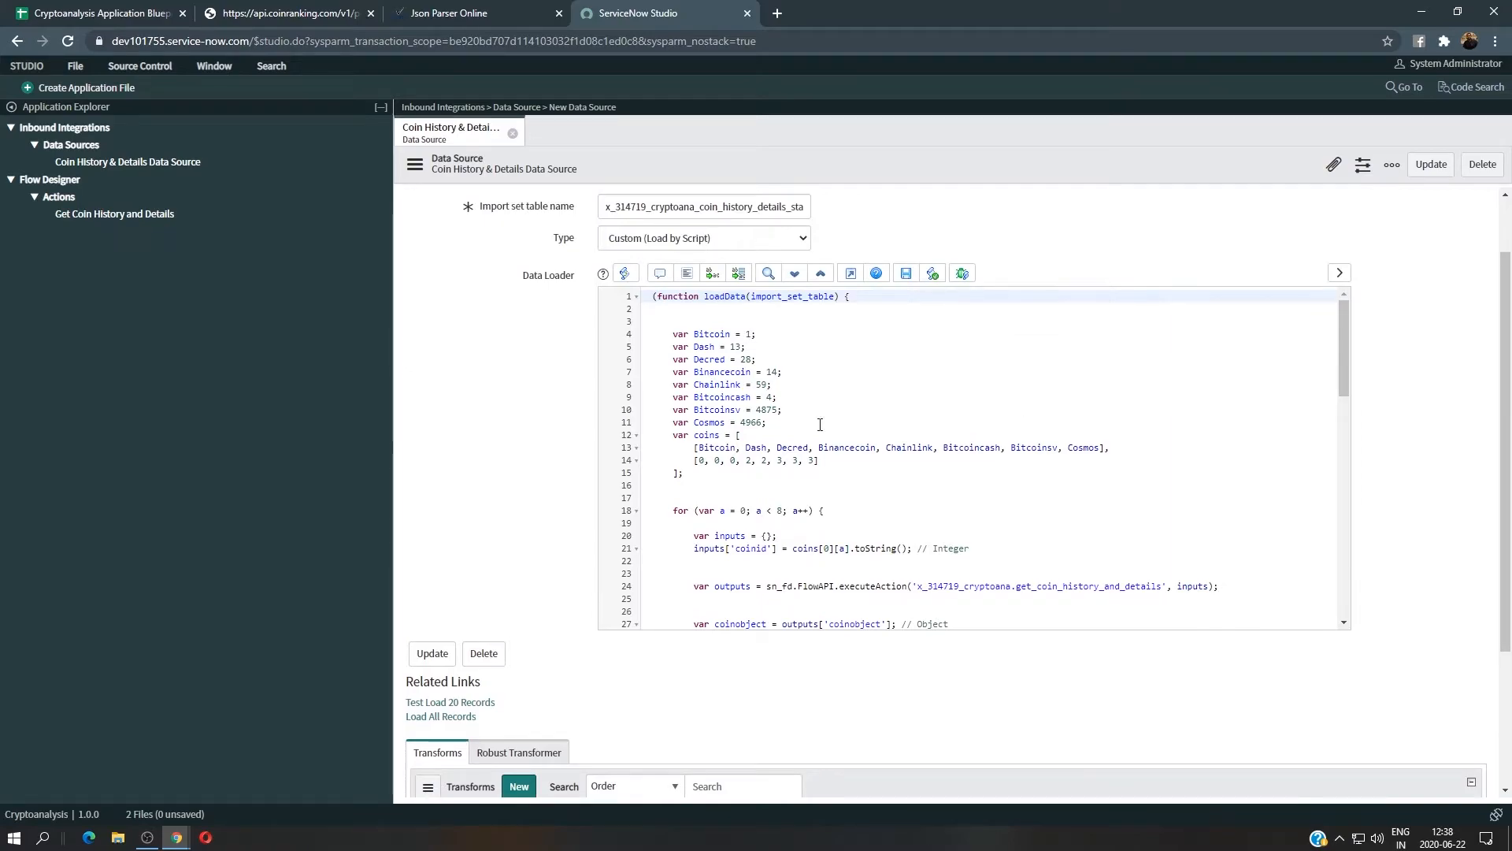
{"action": "scroll", "coordinate": [537, 388], "scroll_direction": "down", "scroll_amount": 3}
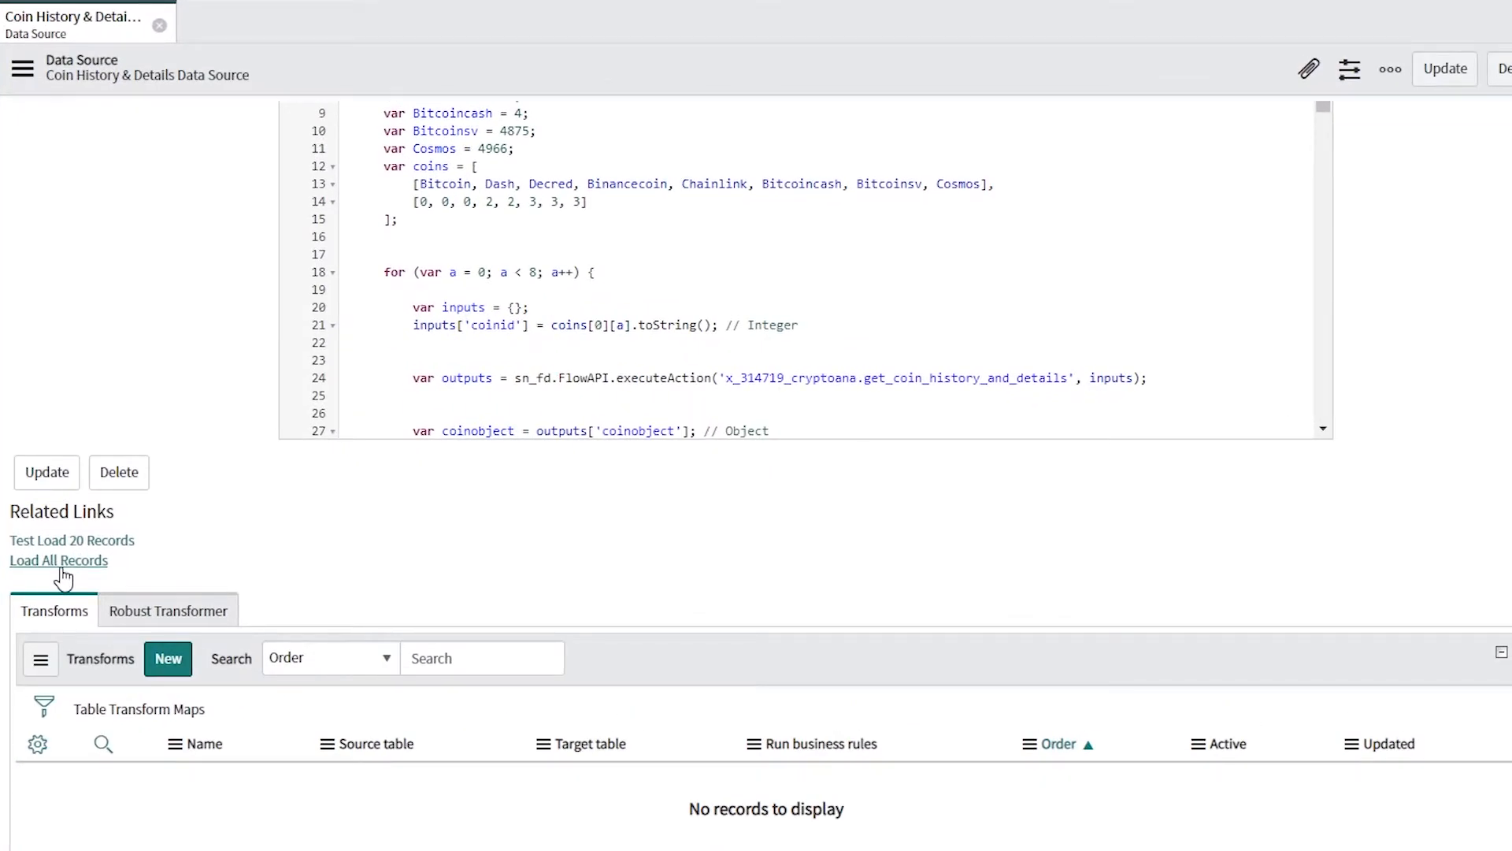
{"action": "left_click", "coordinate": [61, 565]}
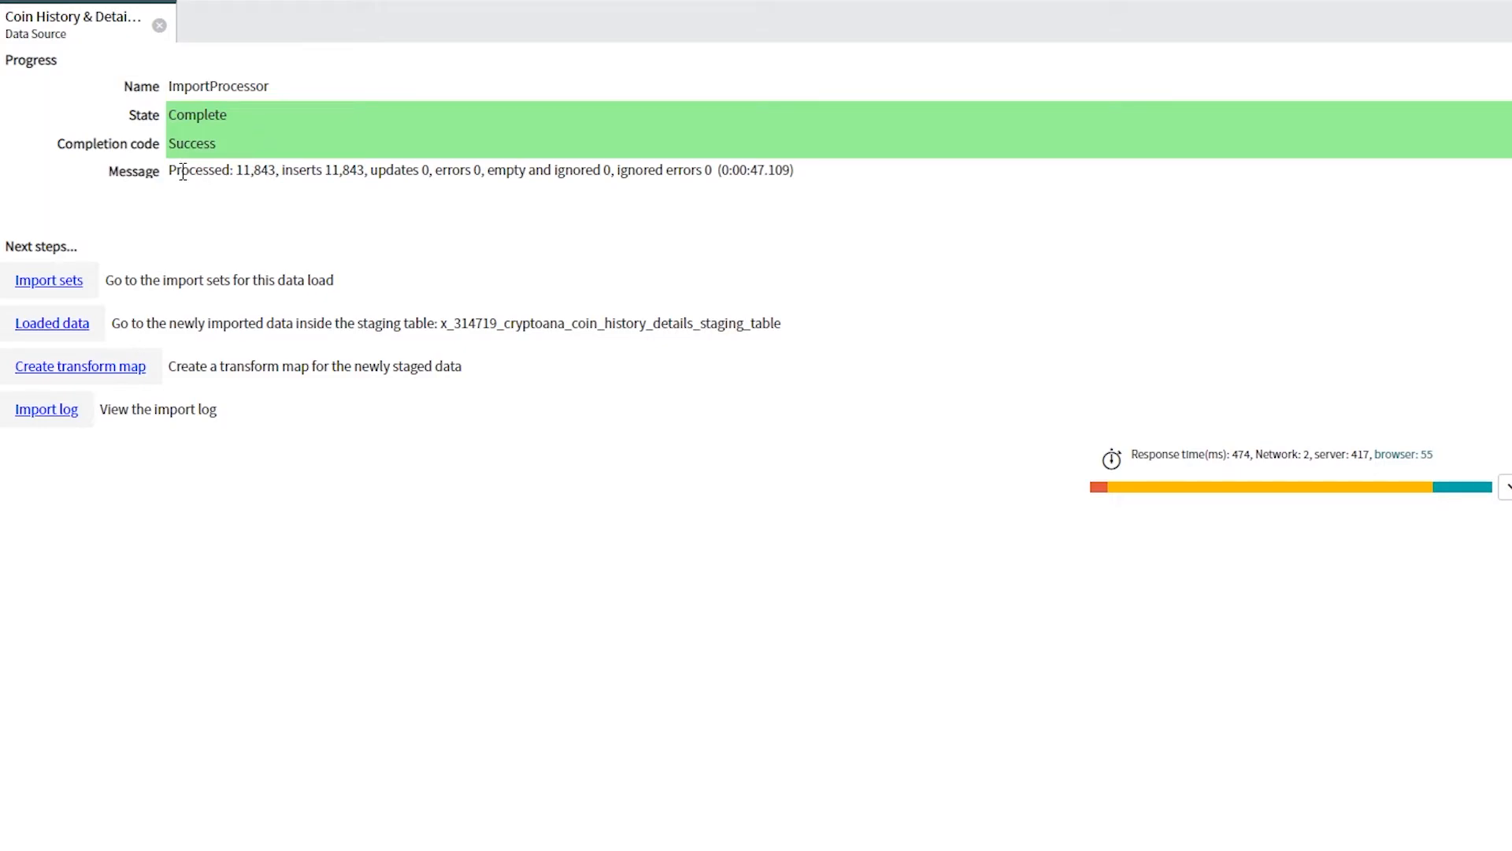
Compare the import's processed record count with the sum of the coin lengths in the blueprint spreadsheet.
{"action": "left_click_drag", "start_coordinate": [236, 171], "coordinate": [244, 171]}
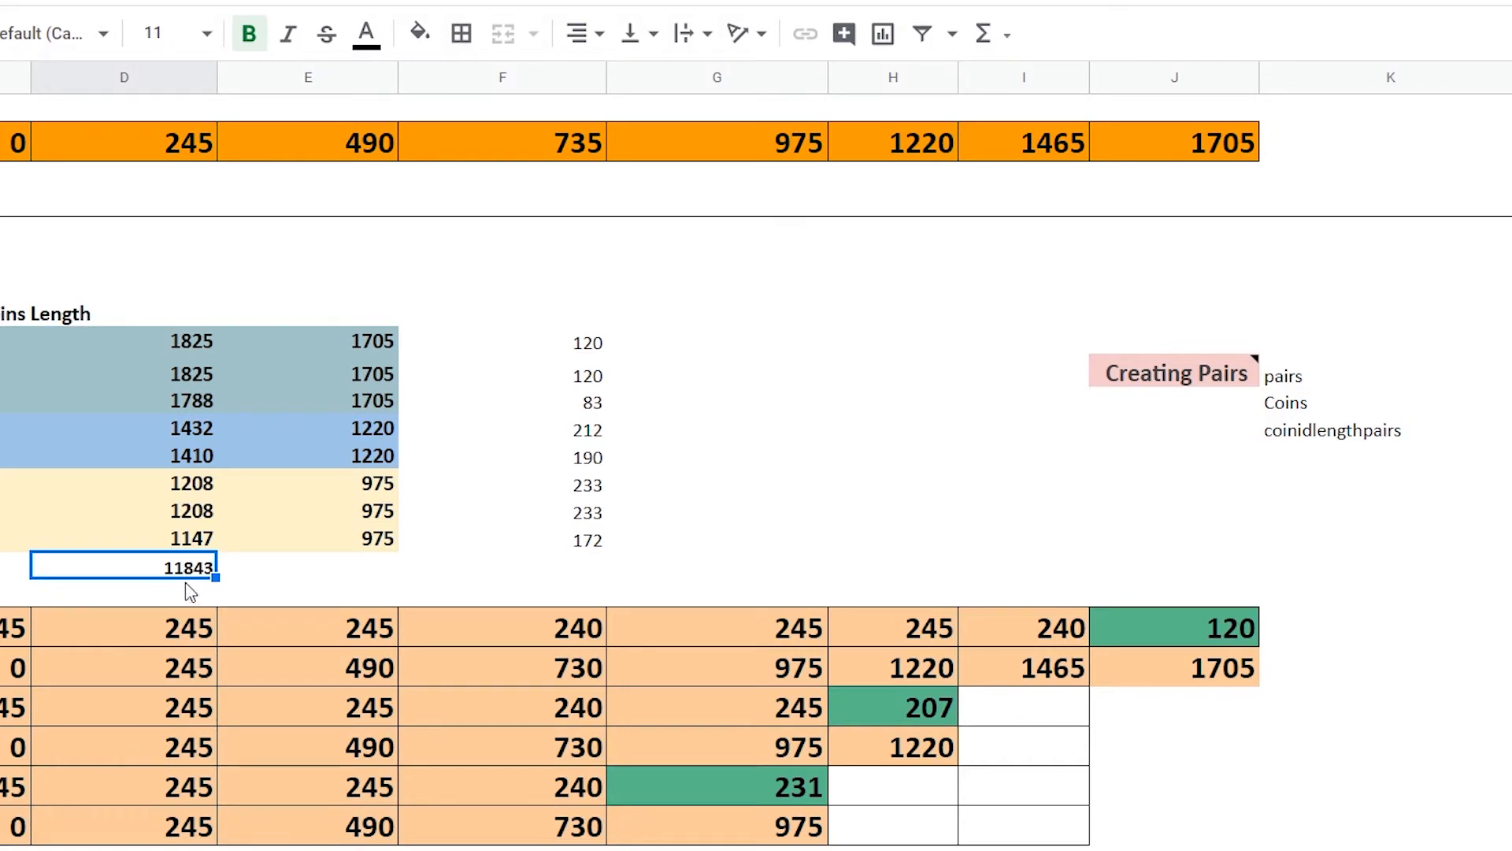
{"action": "left_click", "coordinate": [201, 591]}
{"action": "left_click", "coordinate": [194, 569]}
{"action": "left_click", "coordinate": [265, 576]}
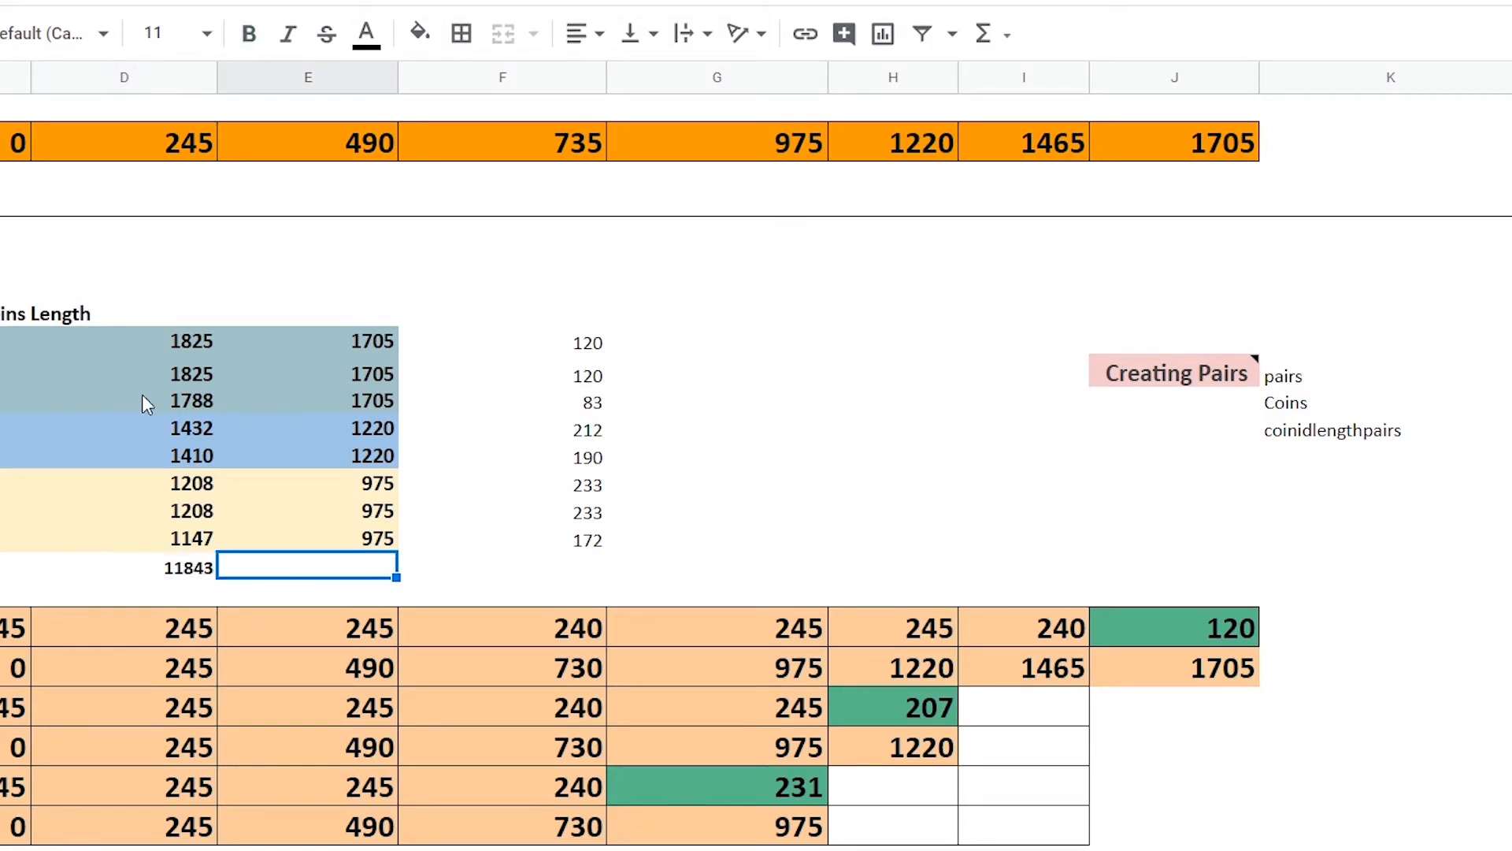
{"action": "left_click_drag", "start_coordinate": [175, 342], "coordinate": [156, 547]}
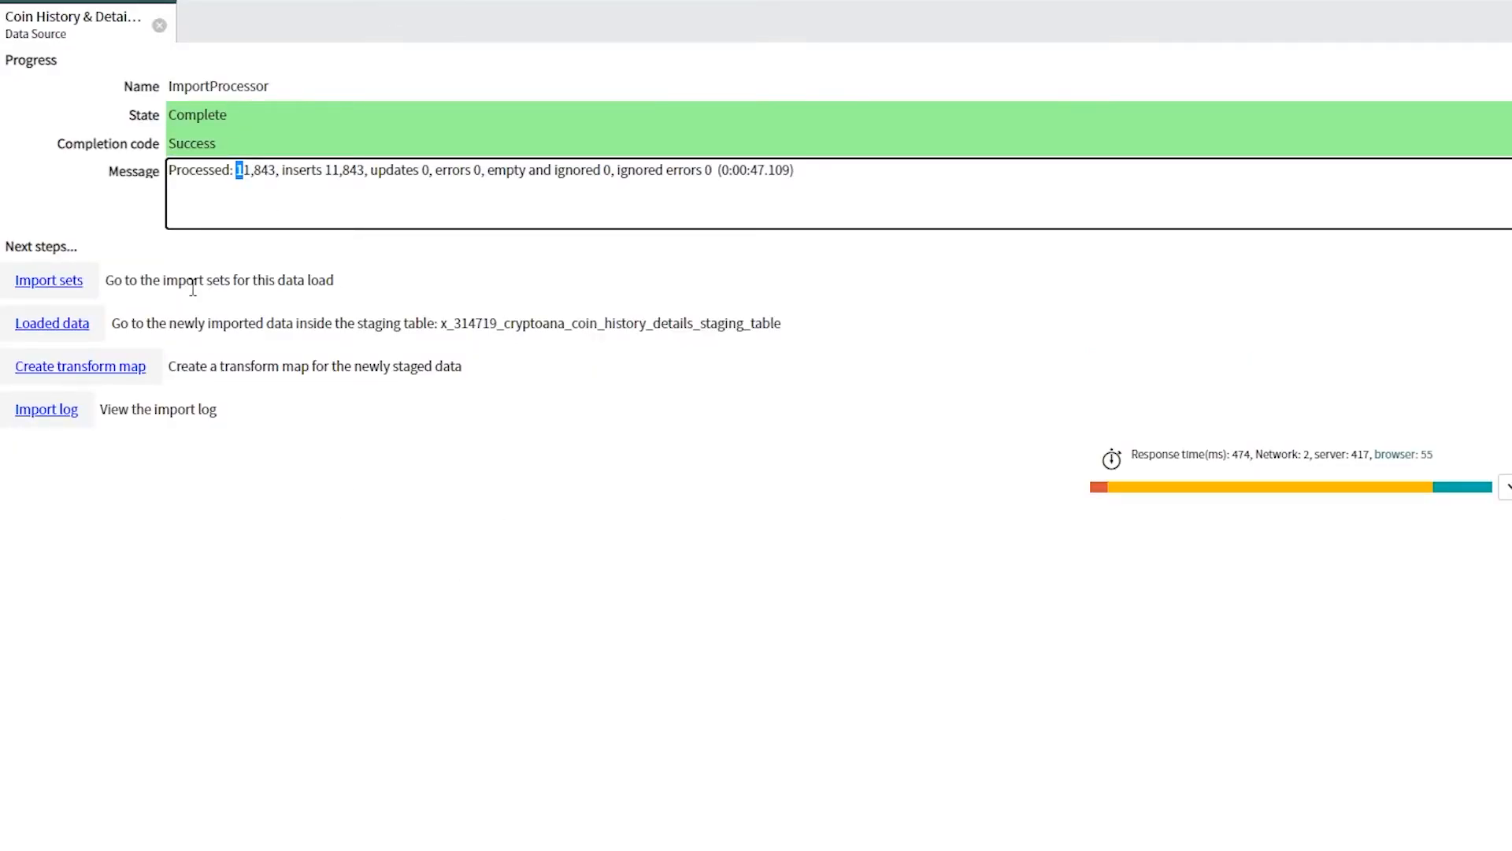
Open the load's import set and its row 16, and check the column name behind the Website URL field.
{"action": "left_click", "coordinate": [71, 281]}
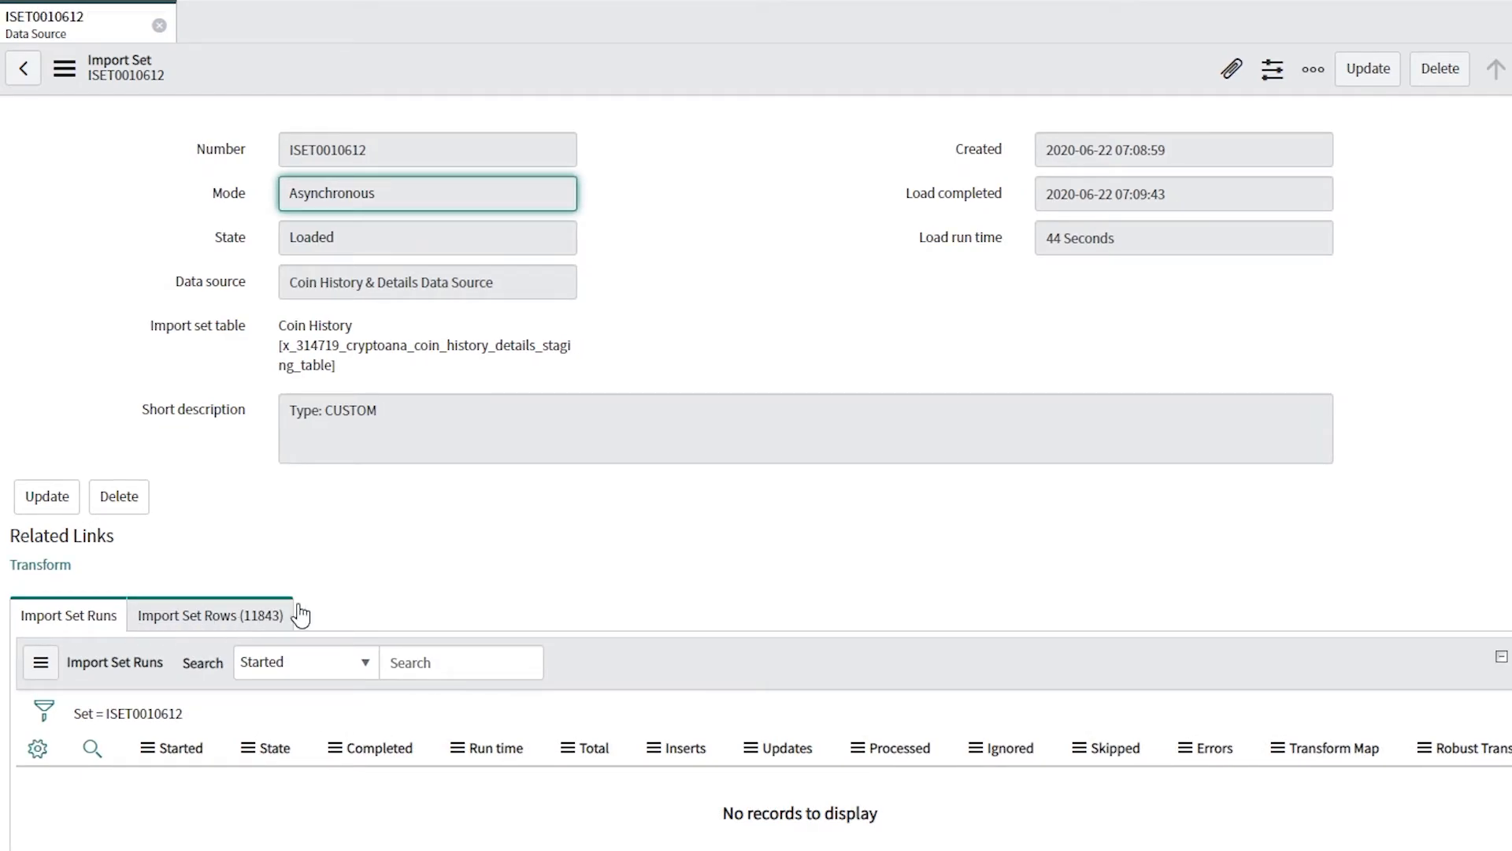
{"action": "left_click", "coordinate": [276, 595]}
{"action": "scroll", "coordinate": [608, 491], "scroll_direction": "down", "scroll_amount": 10}
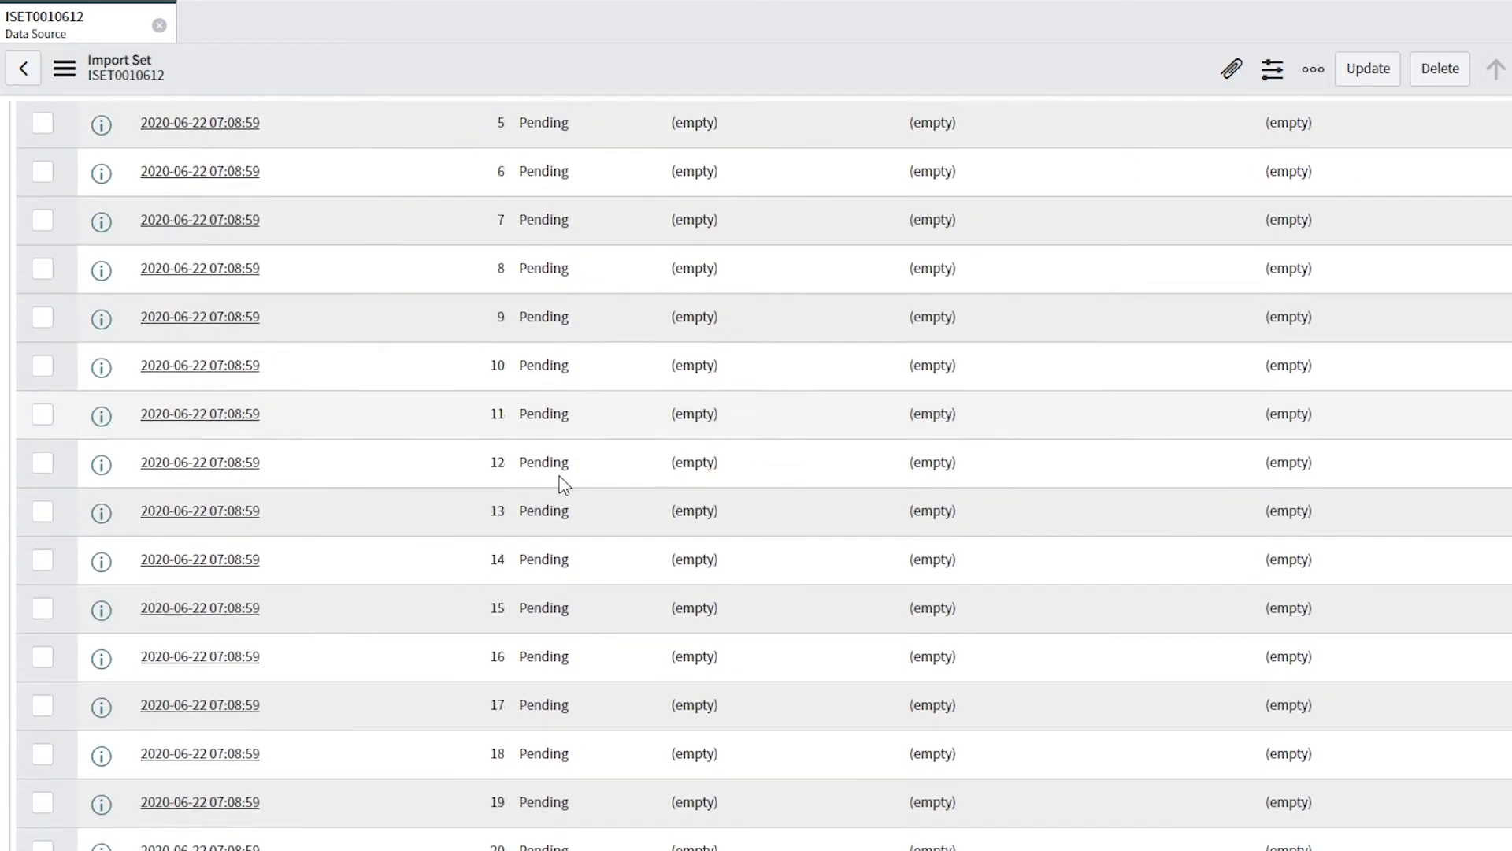
{"action": "scroll", "coordinate": [418, 692], "scroll_direction": "up", "scroll_amount": 2}
{"action": "scroll", "coordinate": [365, 564], "scroll_direction": "down", "scroll_amount": 3}
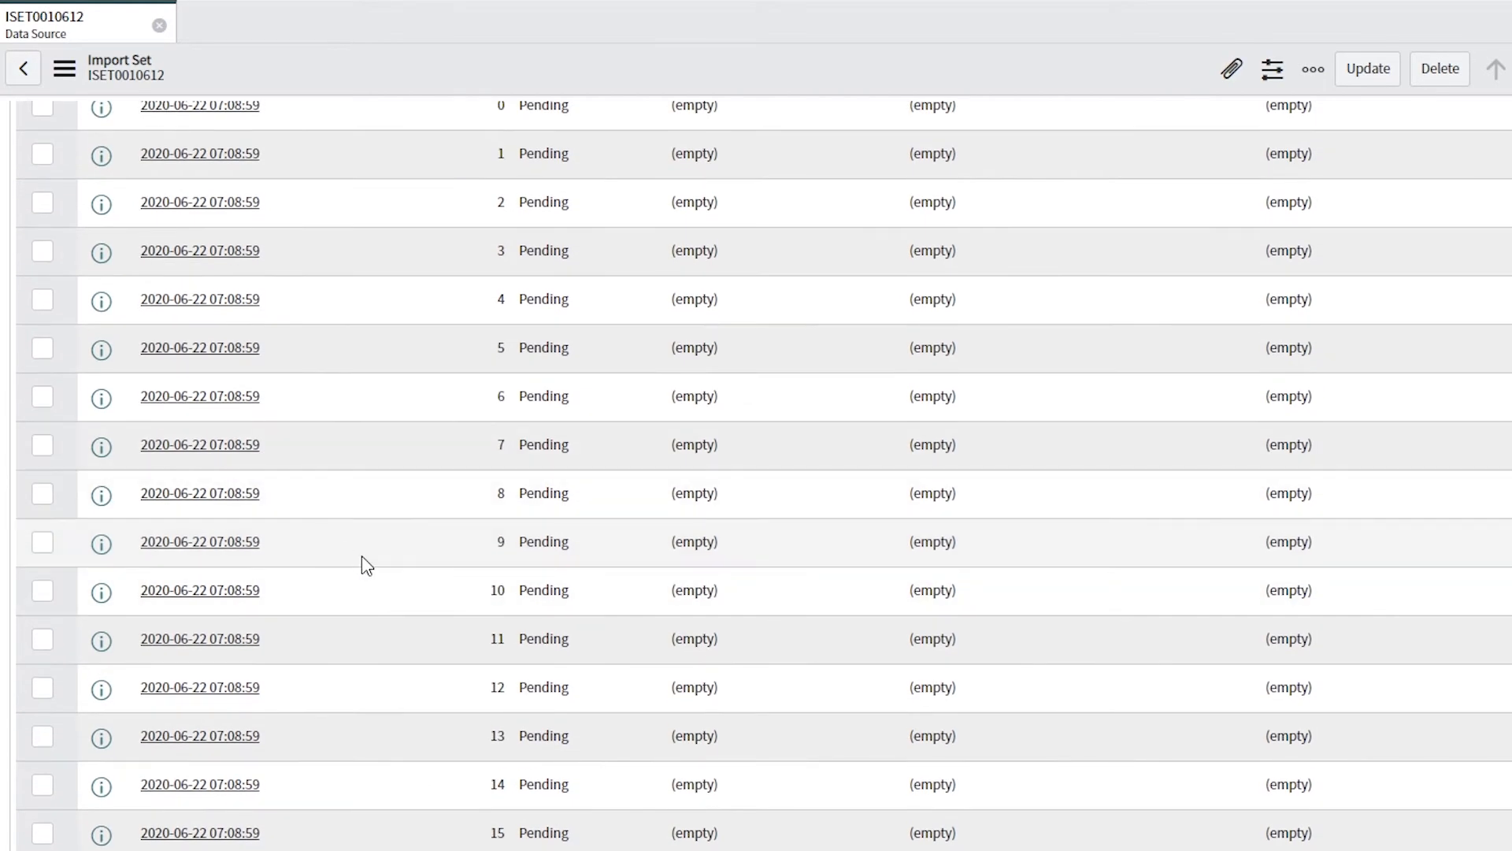
{"action": "left_click", "coordinate": [237, 557]}
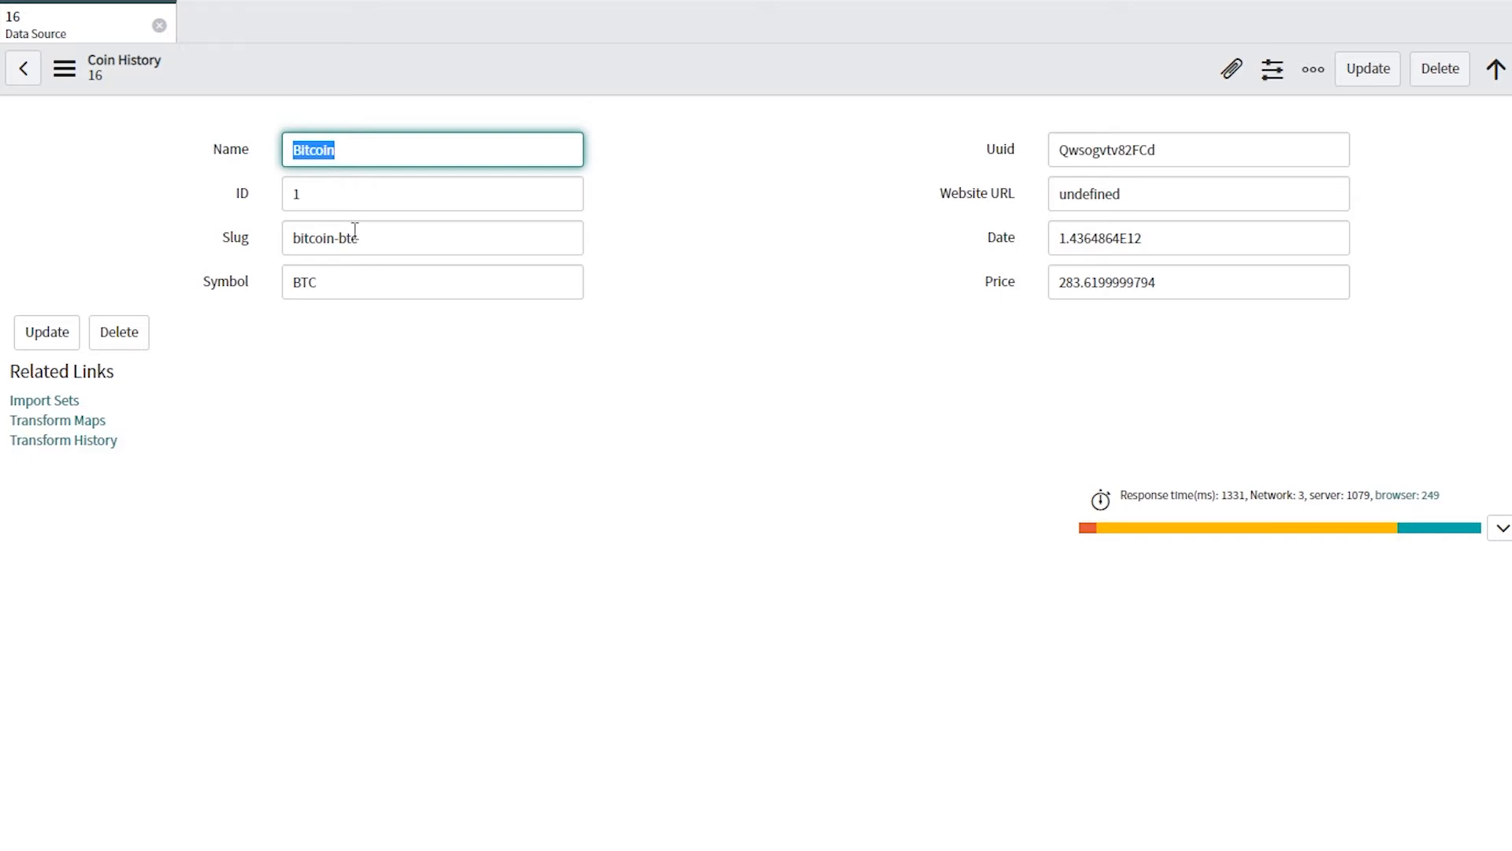
{"action": "right_click", "coordinate": [988, 206]}
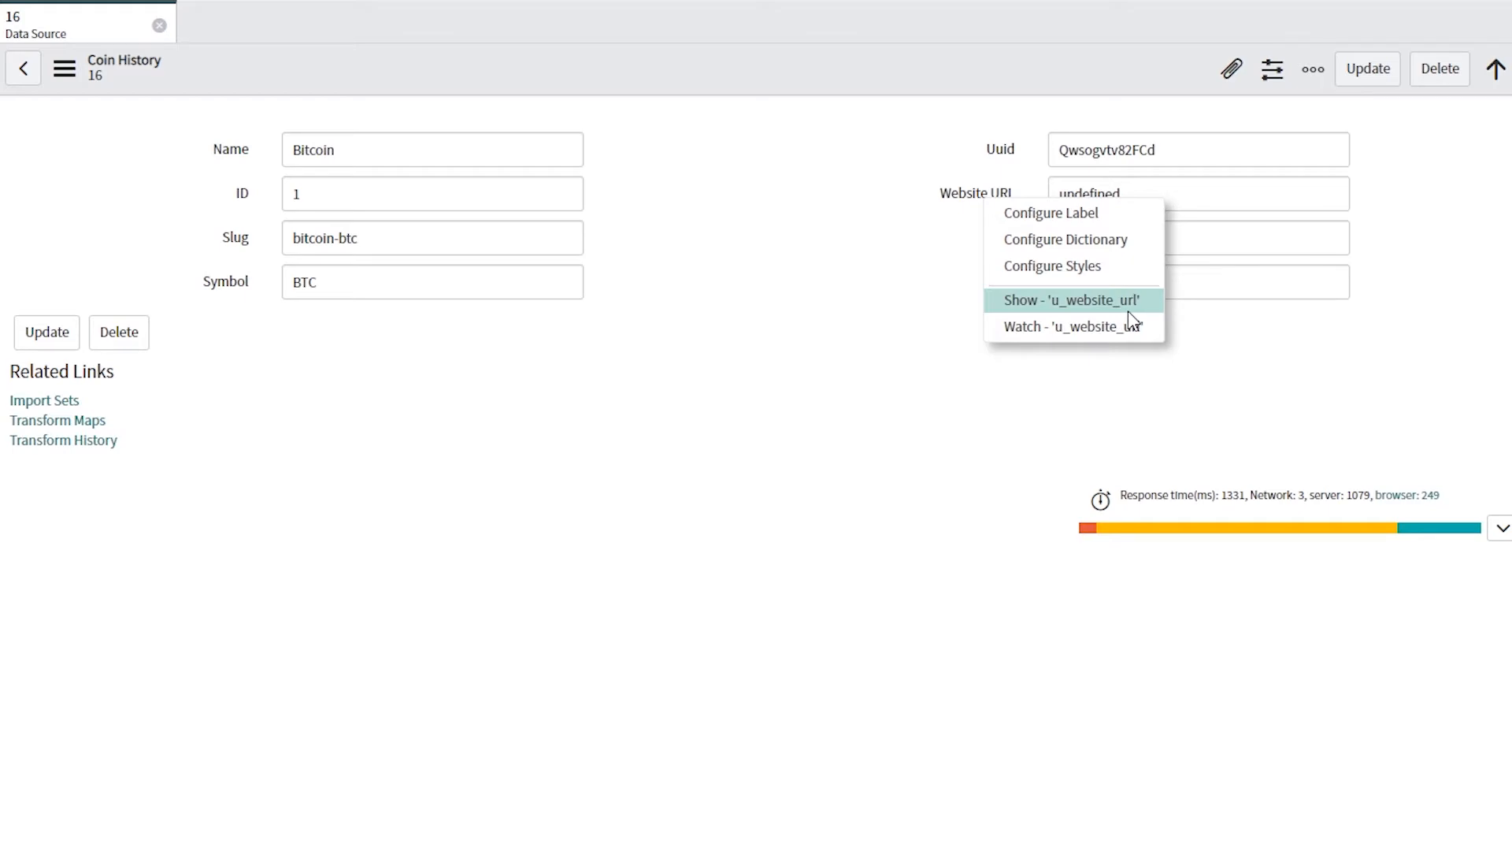
{"action": "left_click", "coordinate": [590, 338]}
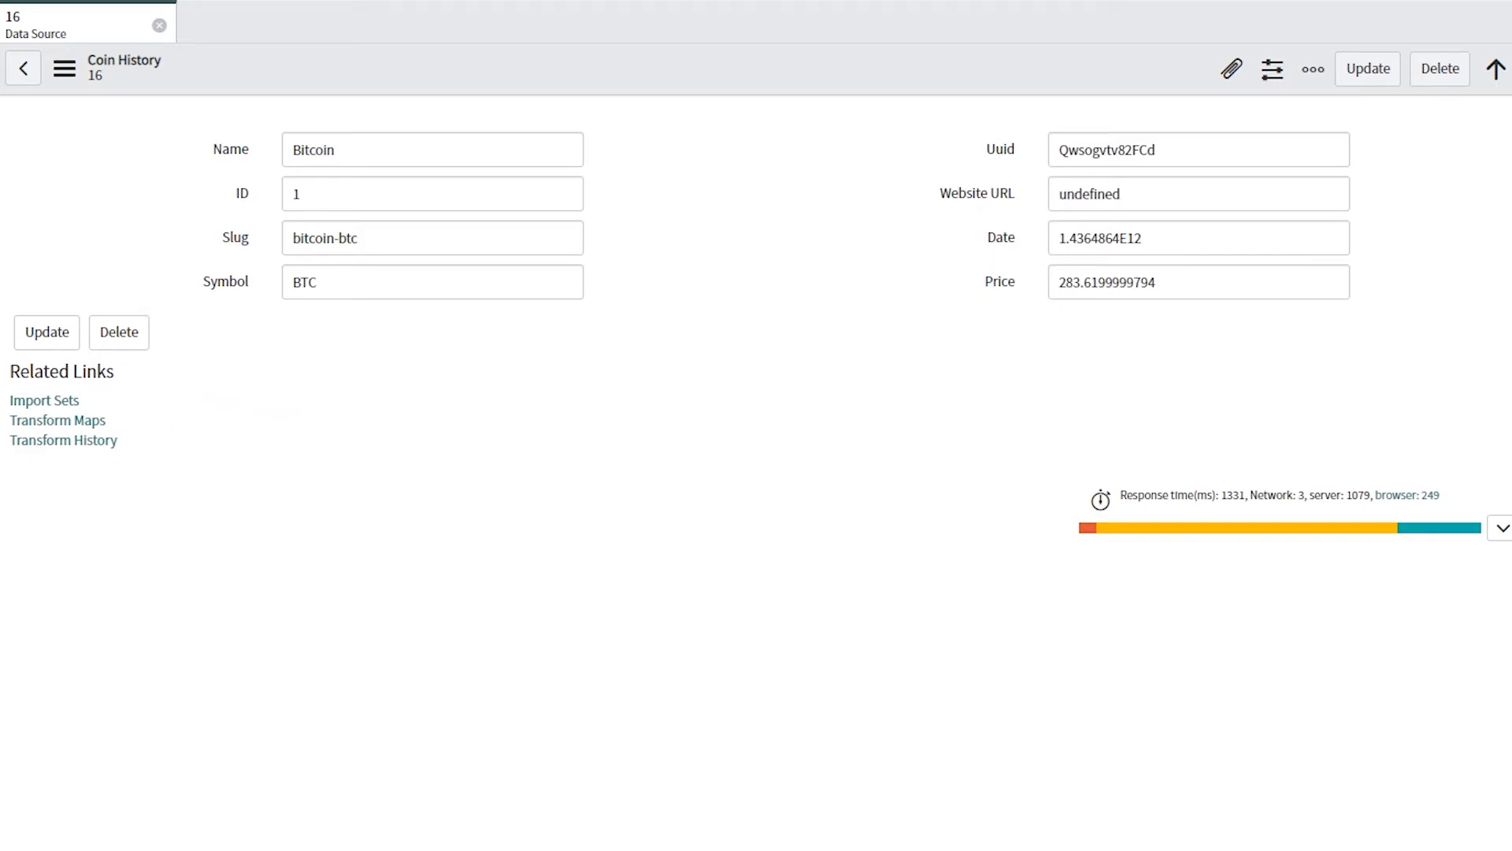
Open the Coin History & Details Data Source, enlarge its Data Loader script and locate the u_website_url line of the map object.
{"action": "left_click", "coordinate": [48, 400]}
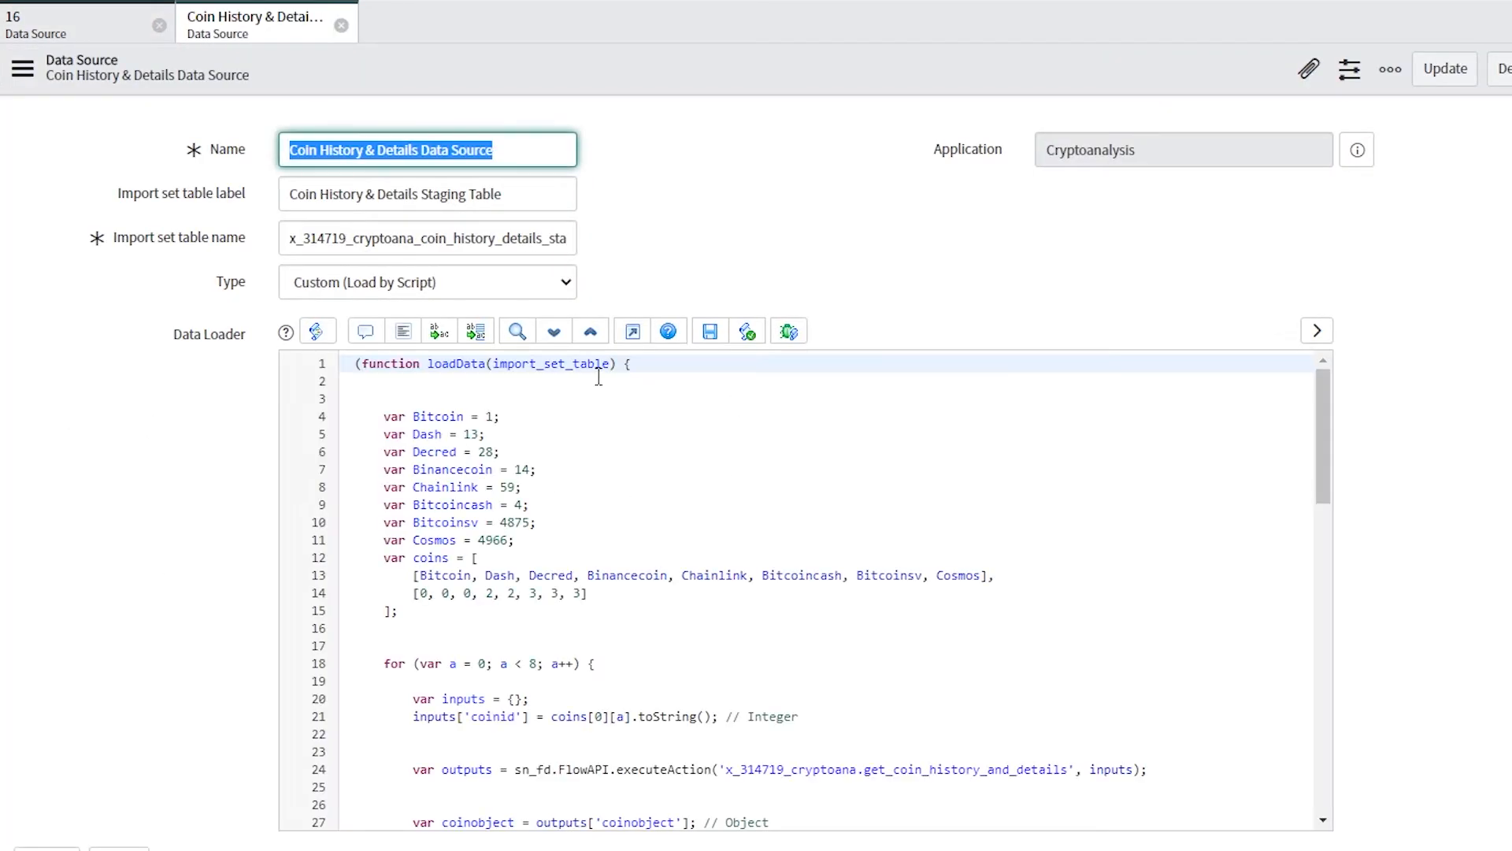
{"action": "left_click", "coordinate": [632, 331]}
{"action": "scroll", "coordinate": [463, 460], "scroll_direction": "down", "scroll_amount": 12}
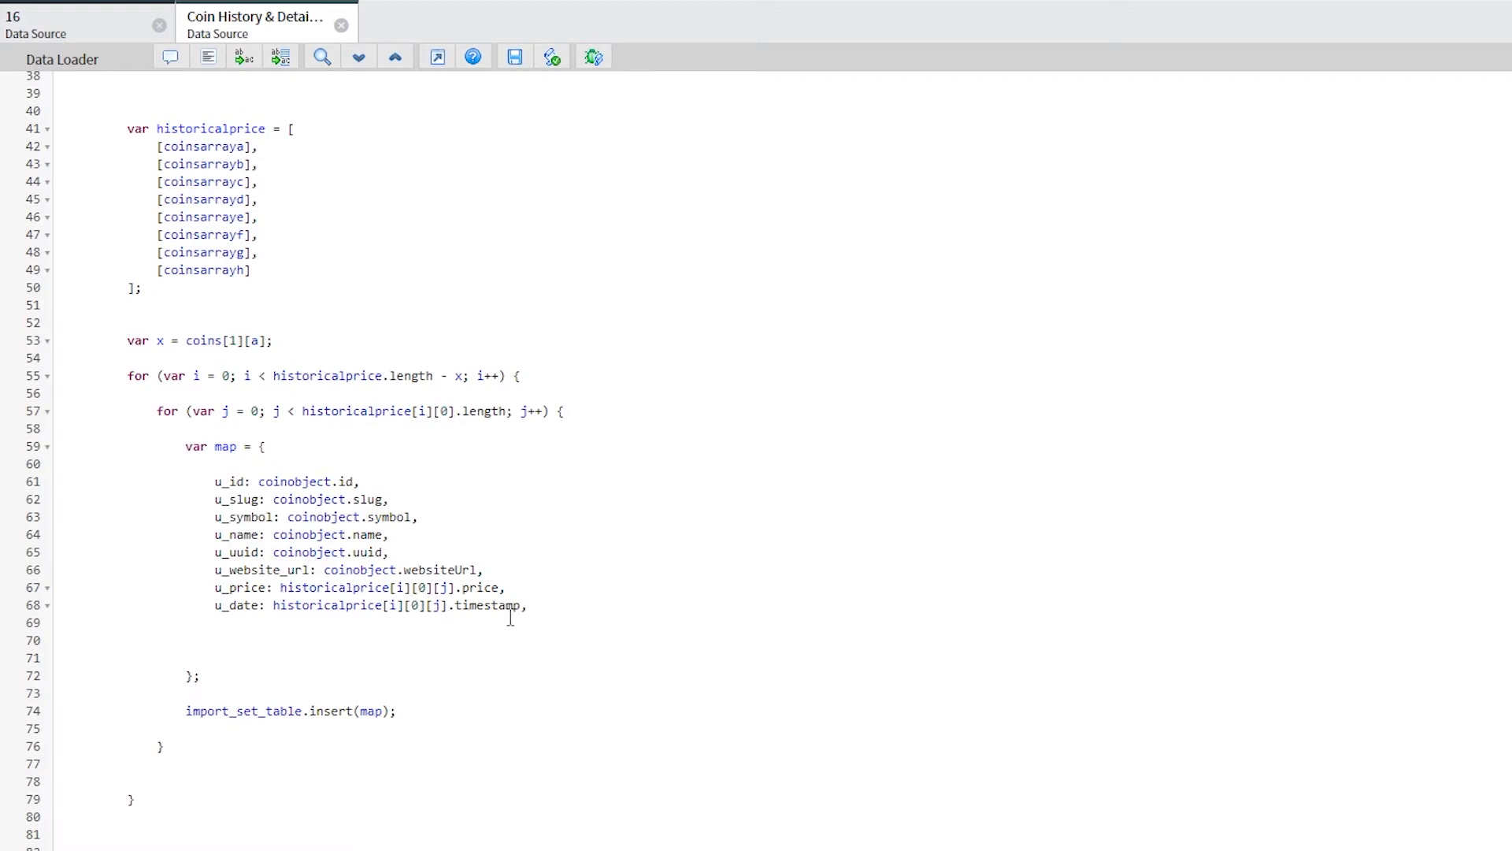
{"action": "left_click", "coordinate": [456, 569]}
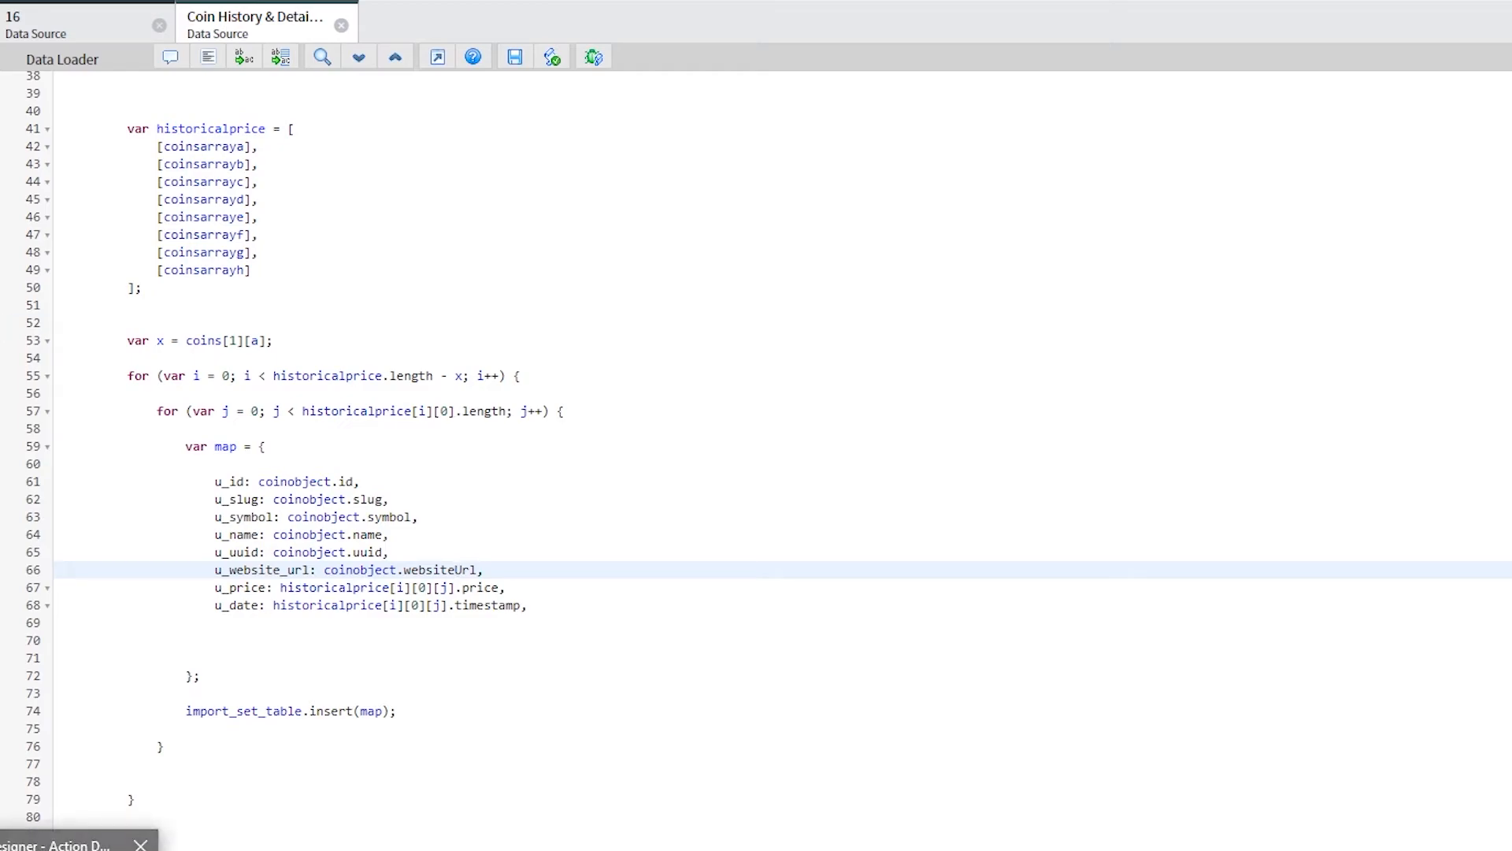
Check how the website URL is spelled in the Coin Details parsing step and the action outputs in Flow Designer, and return to the loader script.
{"action": "left_click", "coordinate": [94, 838]}
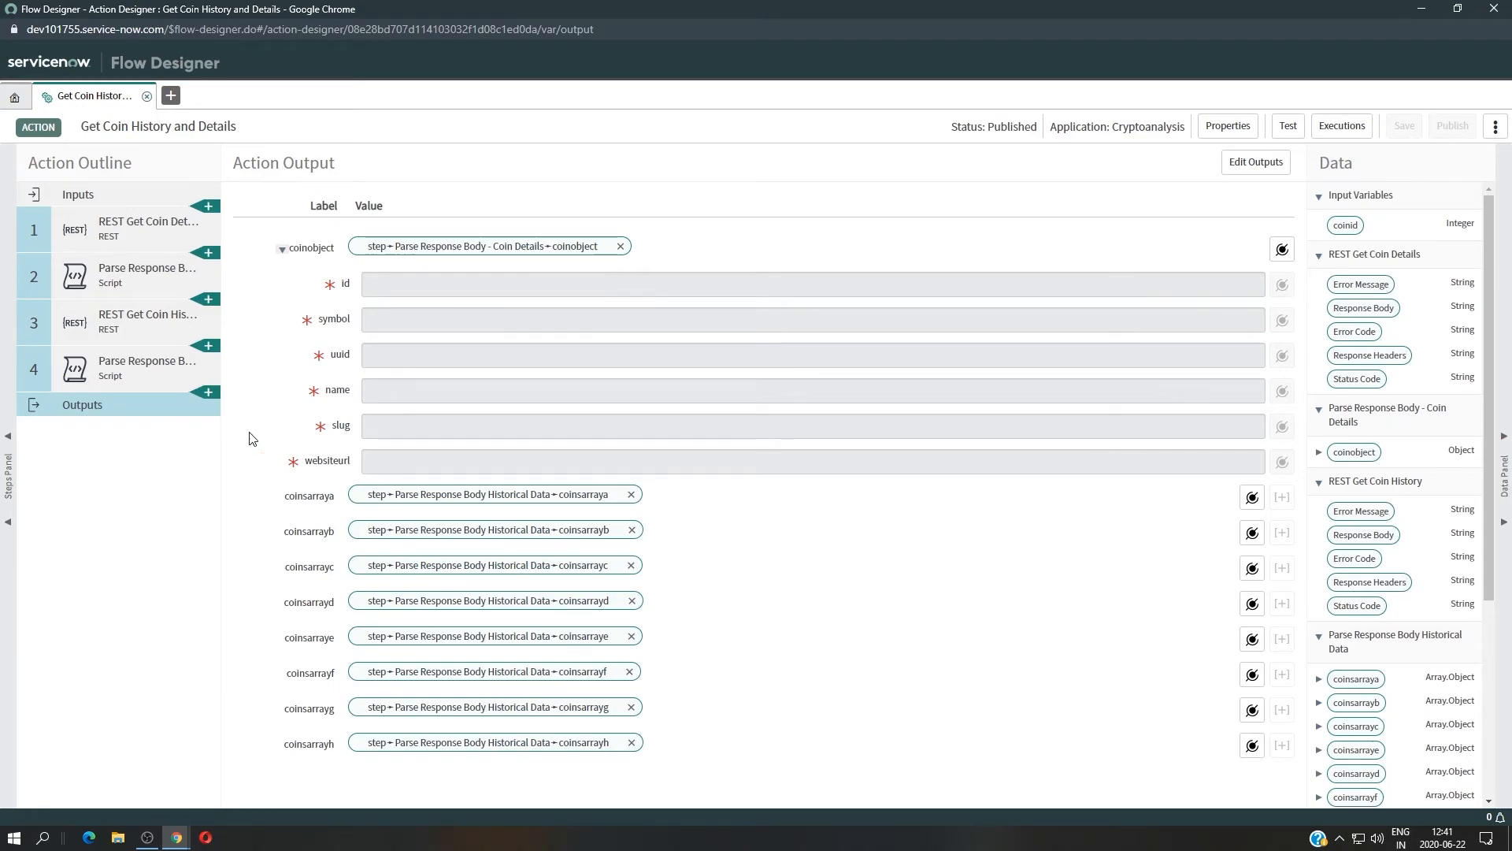
{"action": "left_click", "coordinate": [143, 384]}
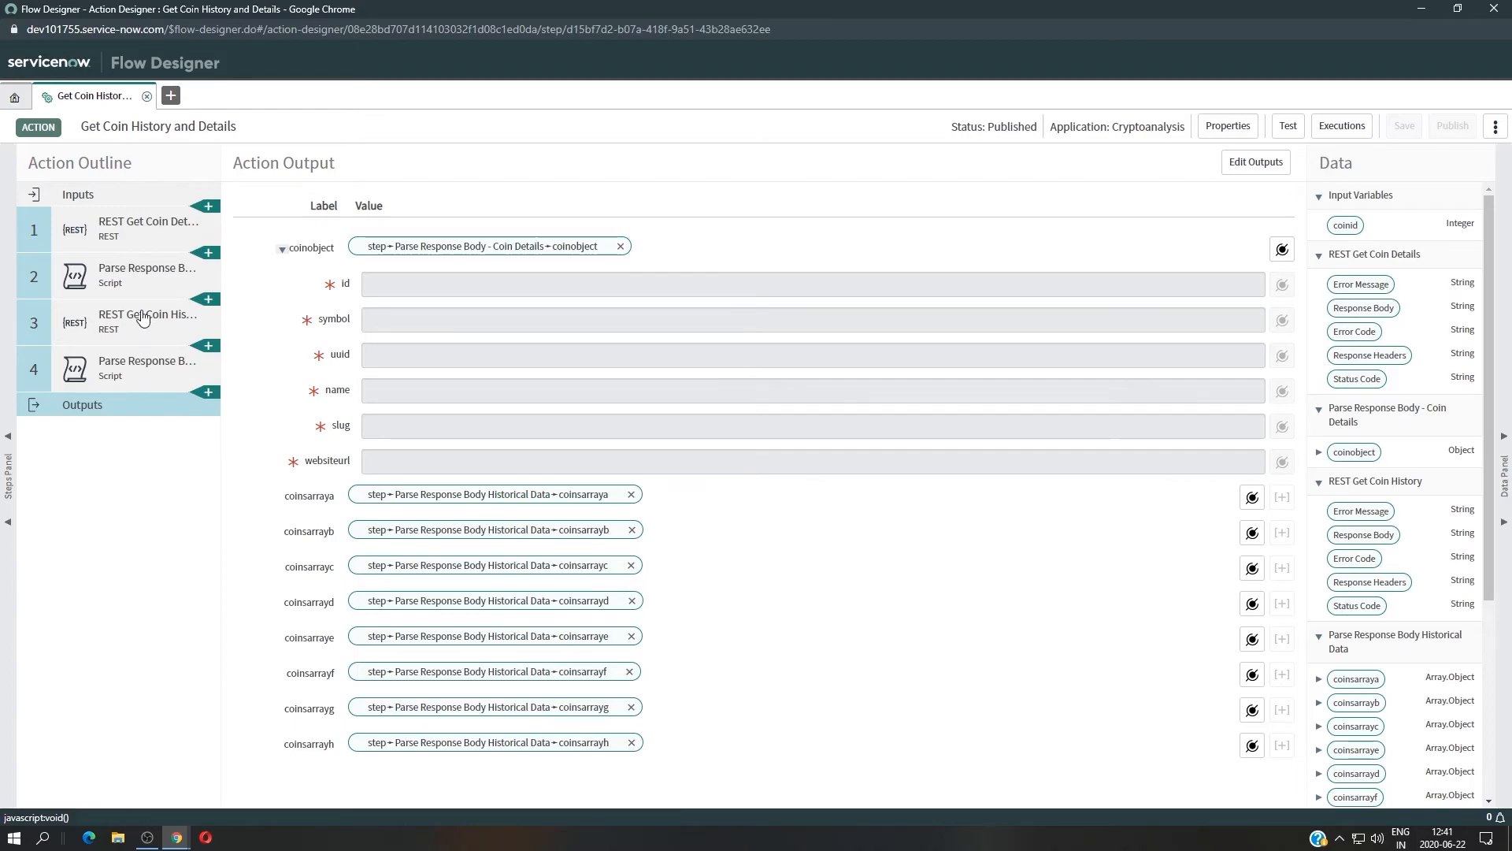
{"action": "left_click", "coordinate": [137, 284]}
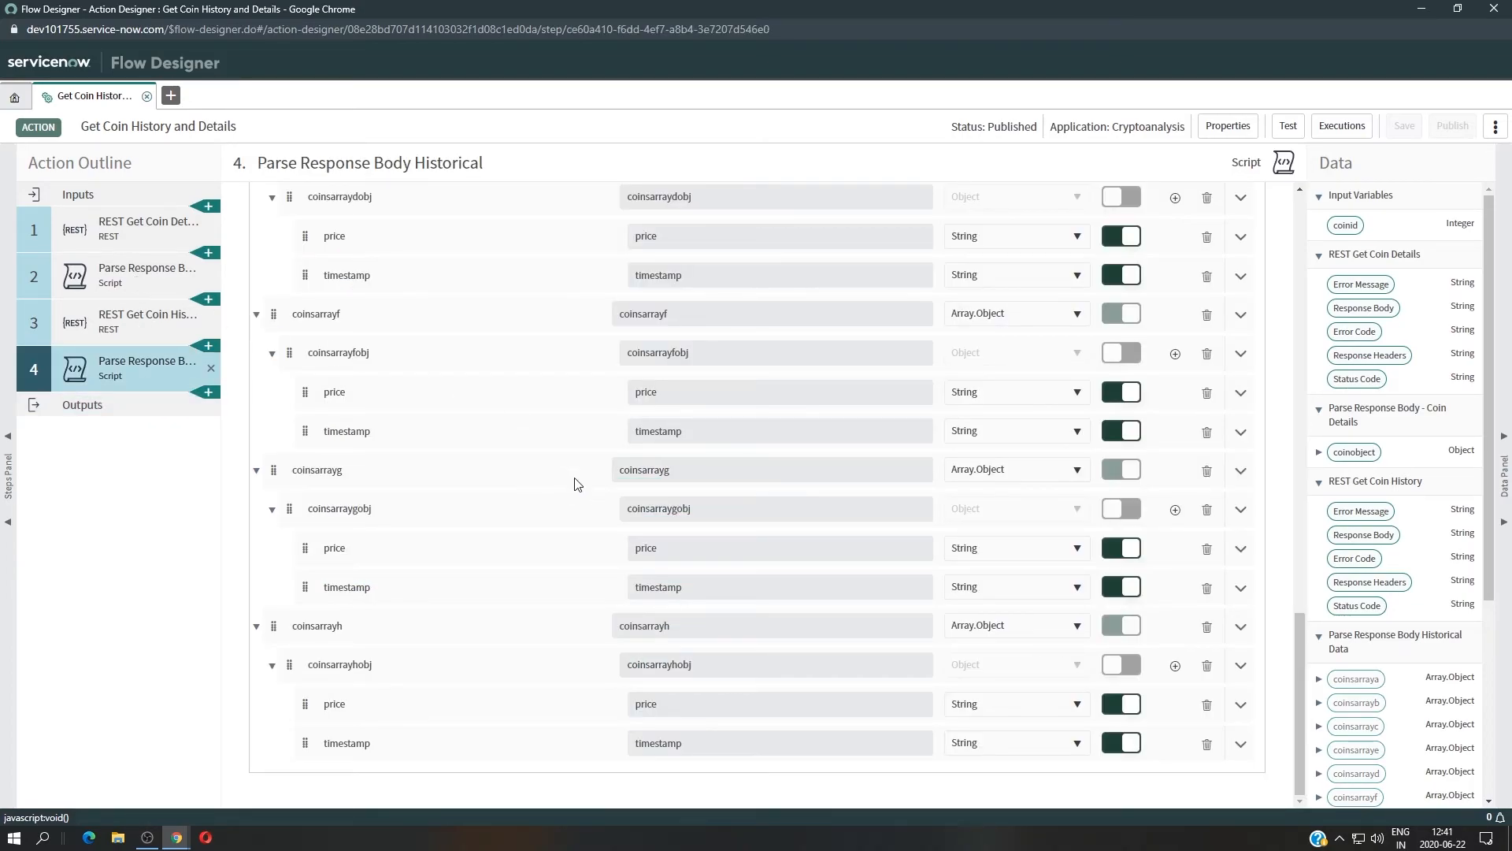
{"action": "scroll", "coordinate": [578, 481], "scroll_direction": "down", "scroll_amount": 3}
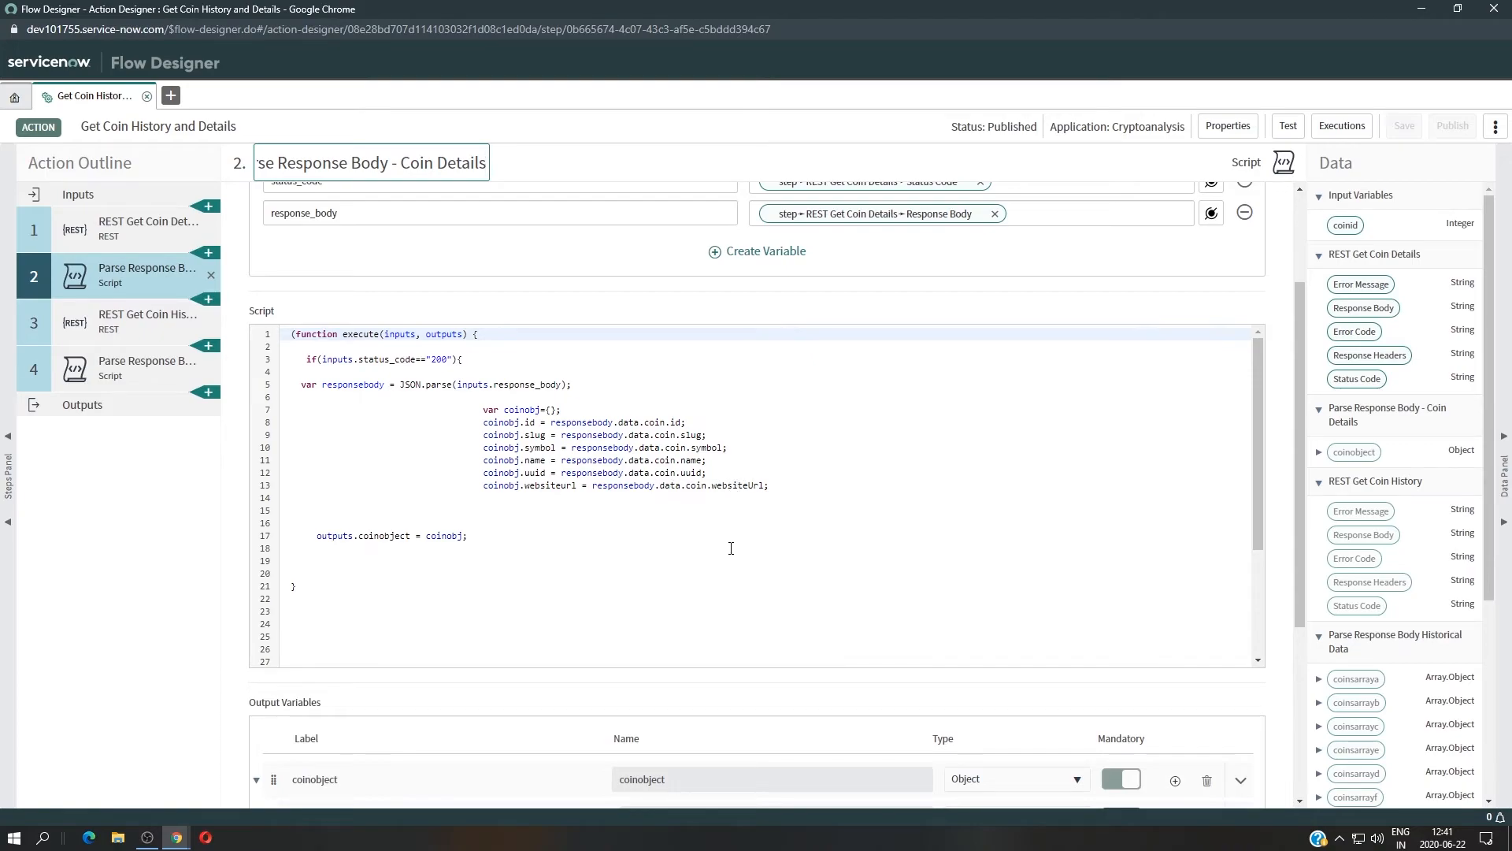
{"action": "scroll", "coordinate": [731, 548], "scroll_direction": "down", "scroll_amount": 8}
{"action": "left_click", "coordinate": [421, 713]}
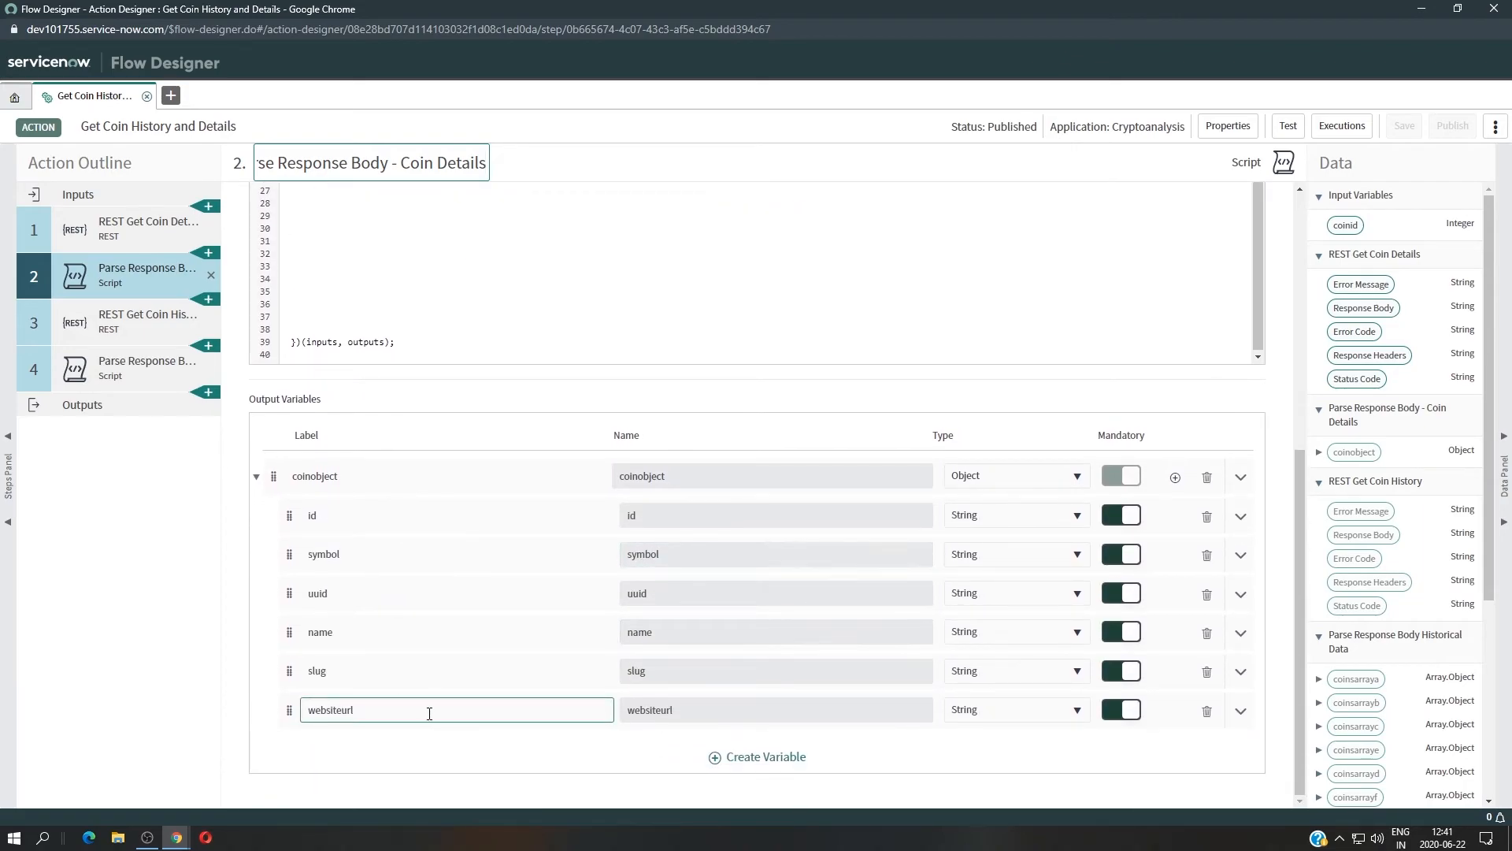
{"action": "left_click", "coordinate": [114, 413]}
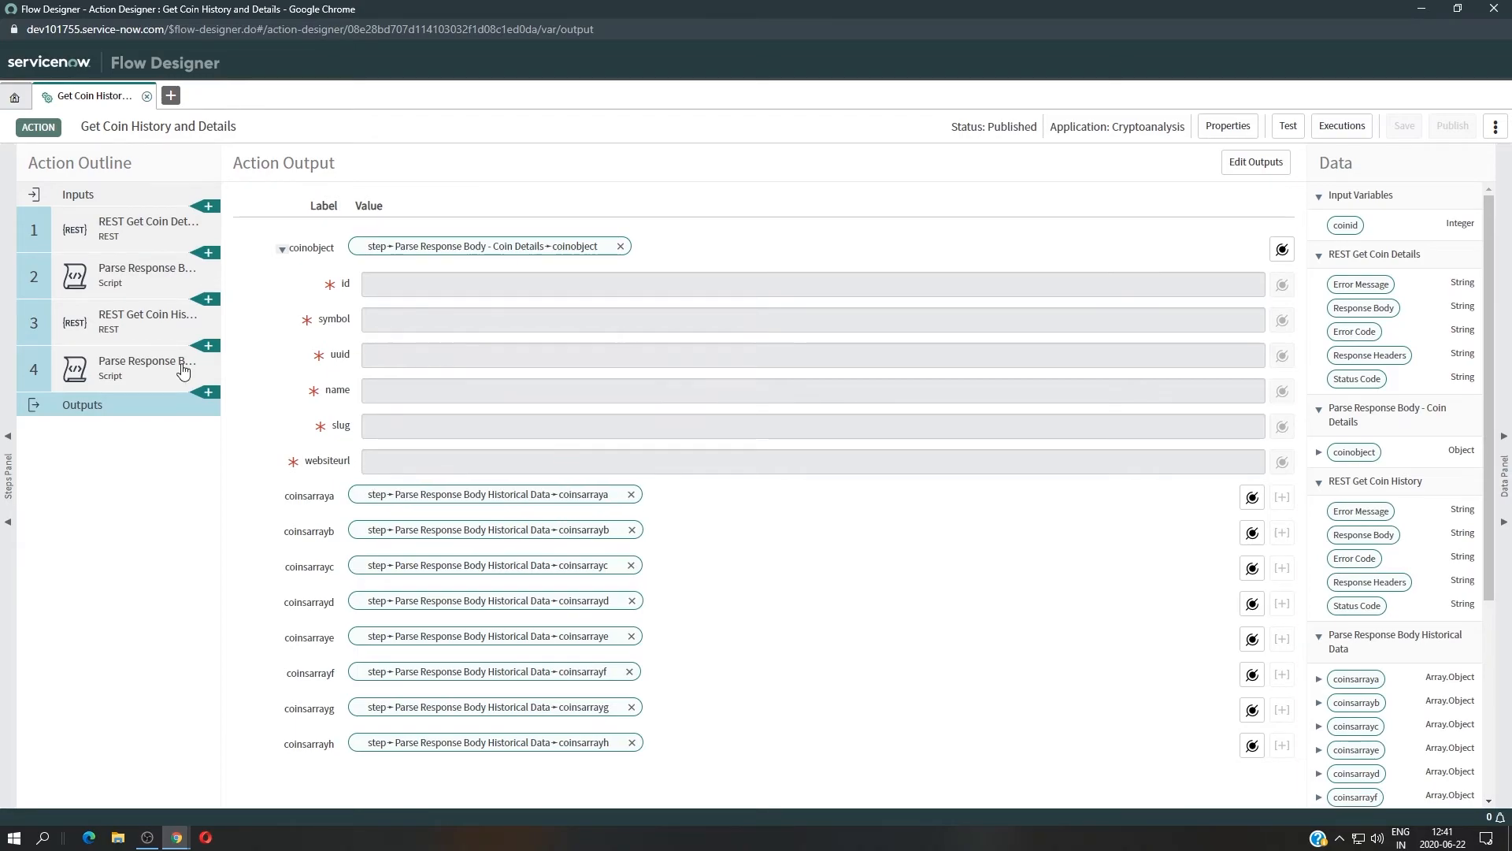
{"action": "left_click", "coordinate": [1434, 9]}
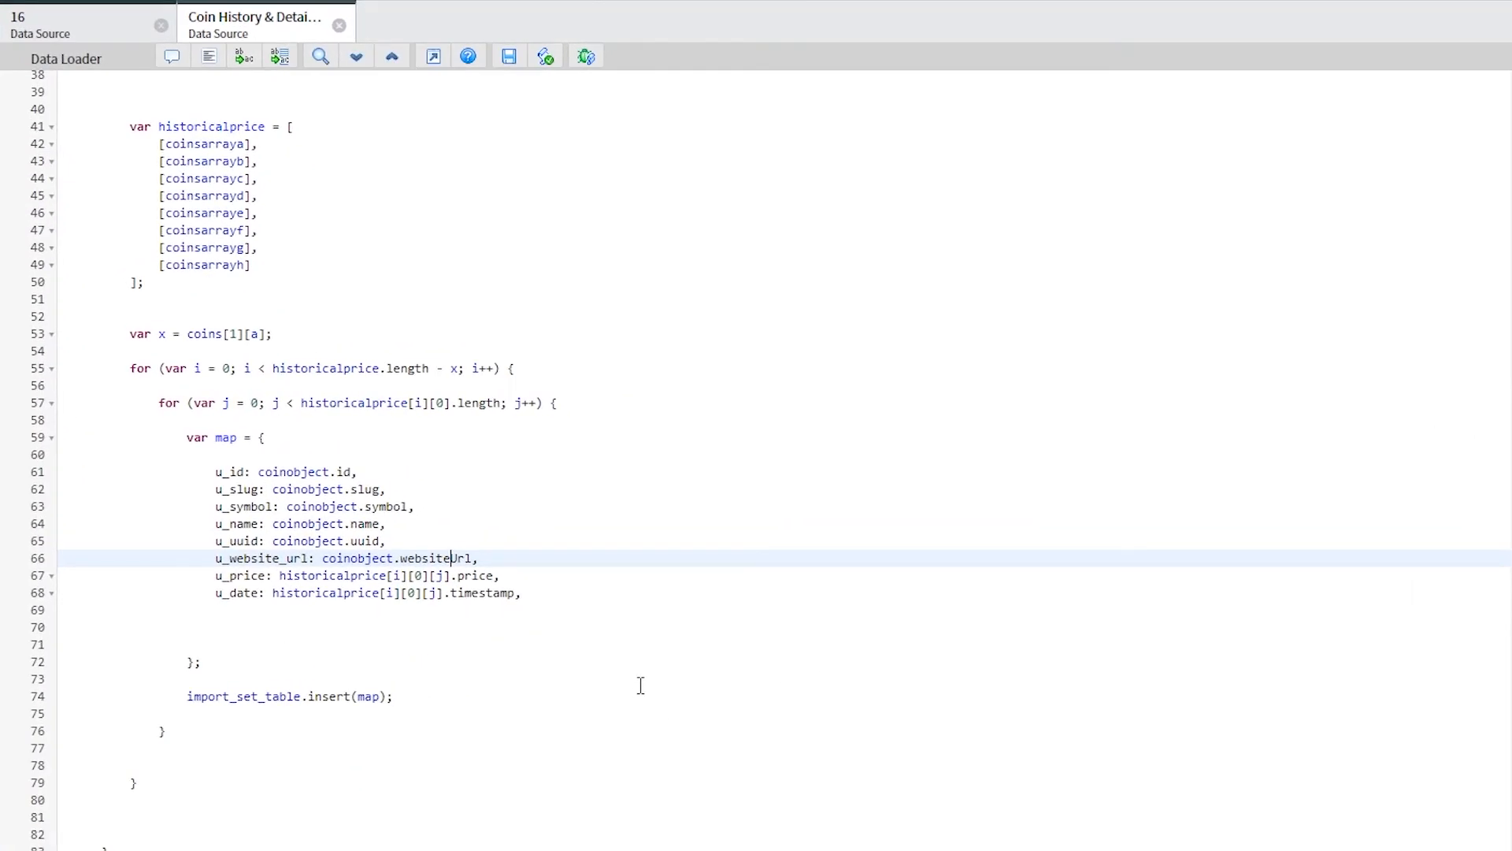
Change the u_website_url mapping to coinobject.websiteurl, leave the enlarged editor and save the data source.
{"action": "left_click", "coordinate": [458, 557]}
{"action": "key", "text": "BackSpace"}
{"action": "type", "text": "u"}
{"action": "left_click", "coordinate": [432, 56]}
{"action": "right_click", "coordinate": [708, 62]}
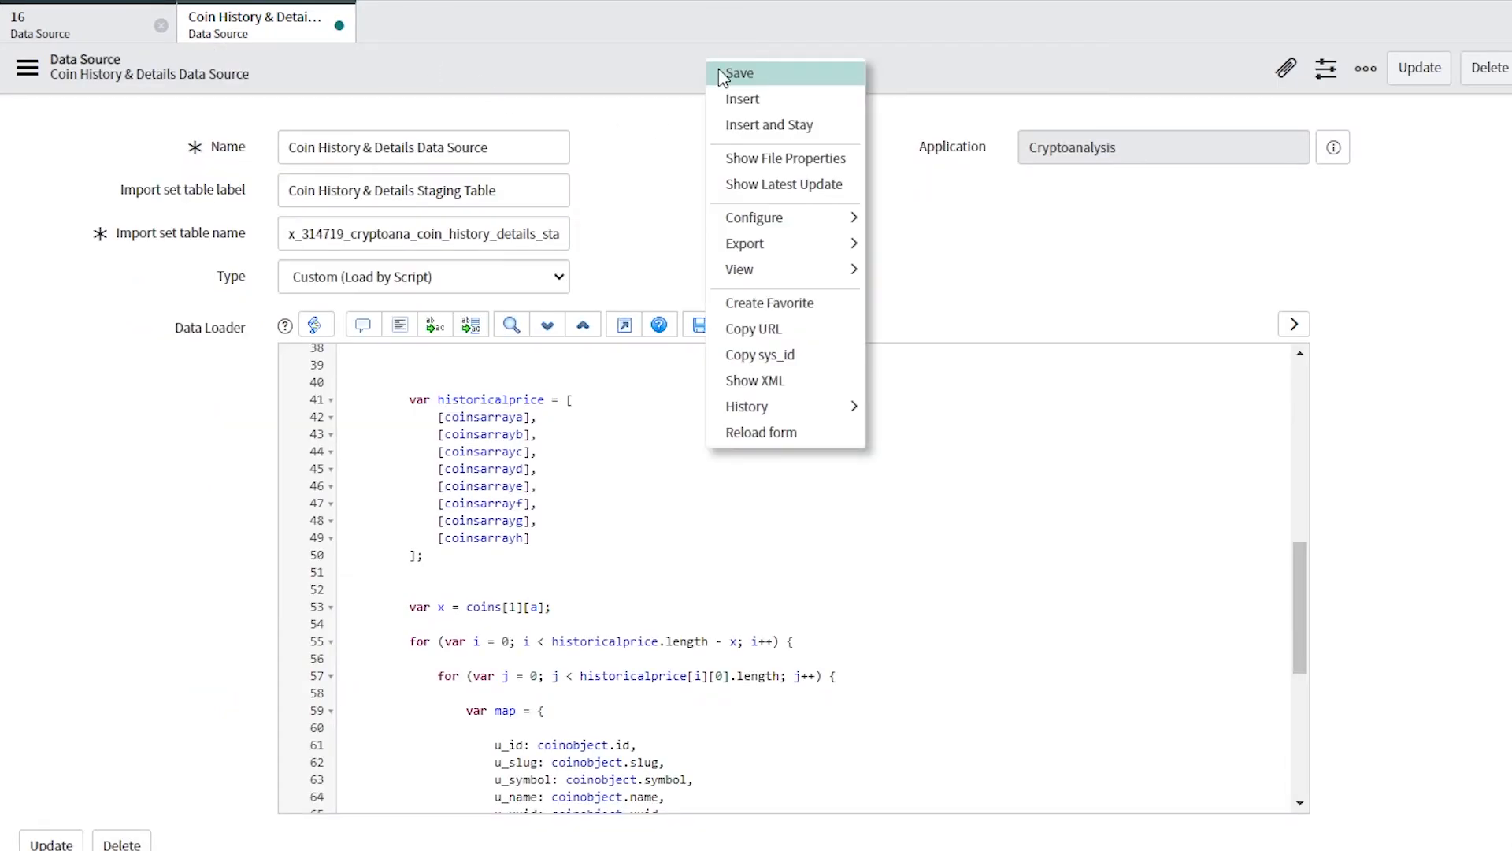
{"action": "left_click", "coordinate": [721, 74]}
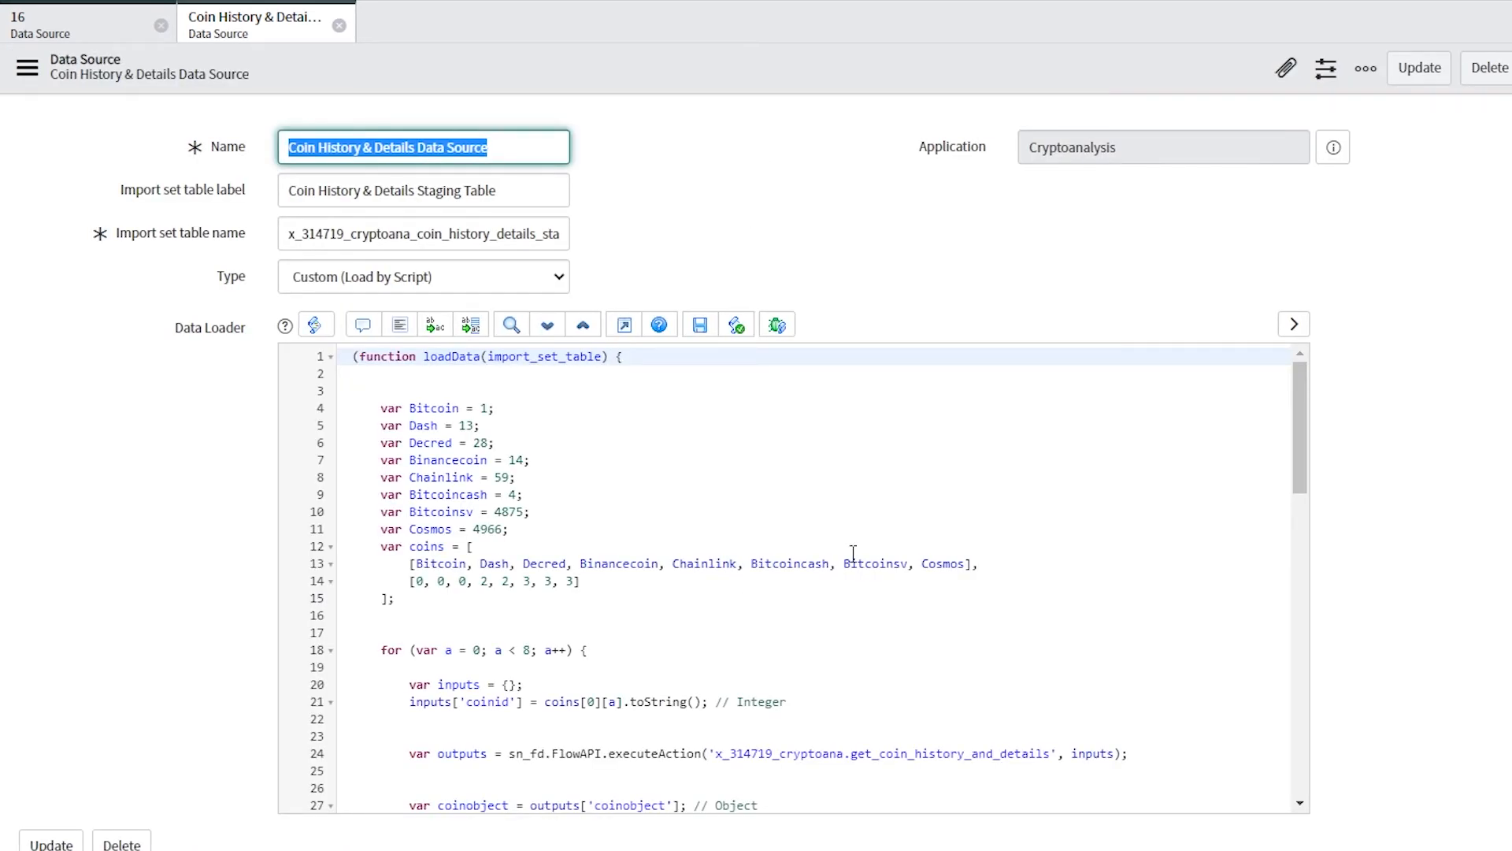
Check the saved u_website_url line in the loader script, and close the data source and the row 16 record.
{"action": "scroll", "coordinate": [854, 552], "scroll_direction": "down", "scroll_amount": 4}
{"action": "scroll", "coordinate": [854, 552], "scroll_direction": "down", "scroll_amount": 10}
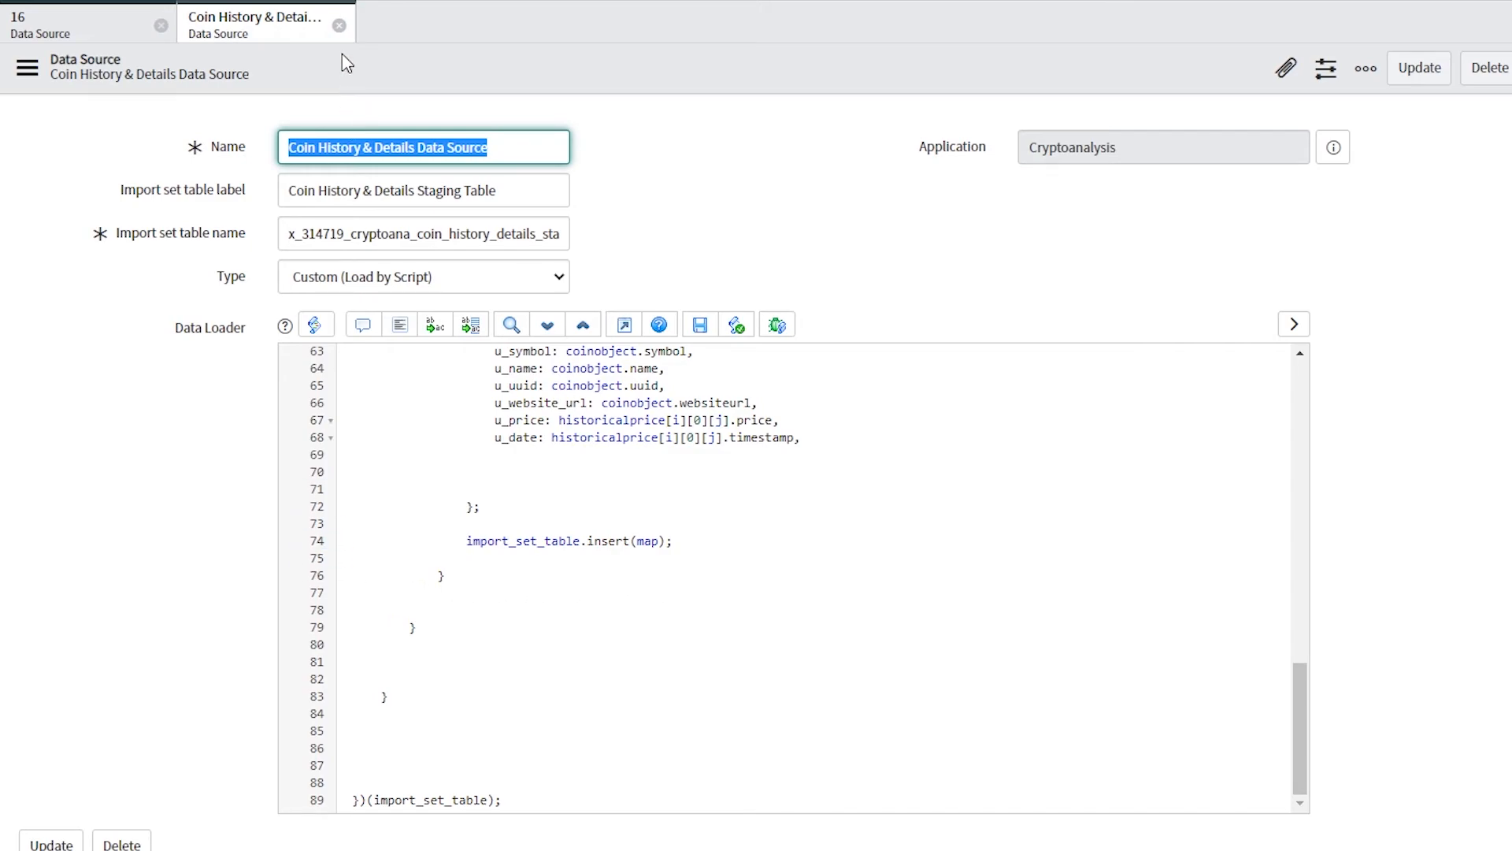
{"action": "left_click", "coordinate": [339, 26]}
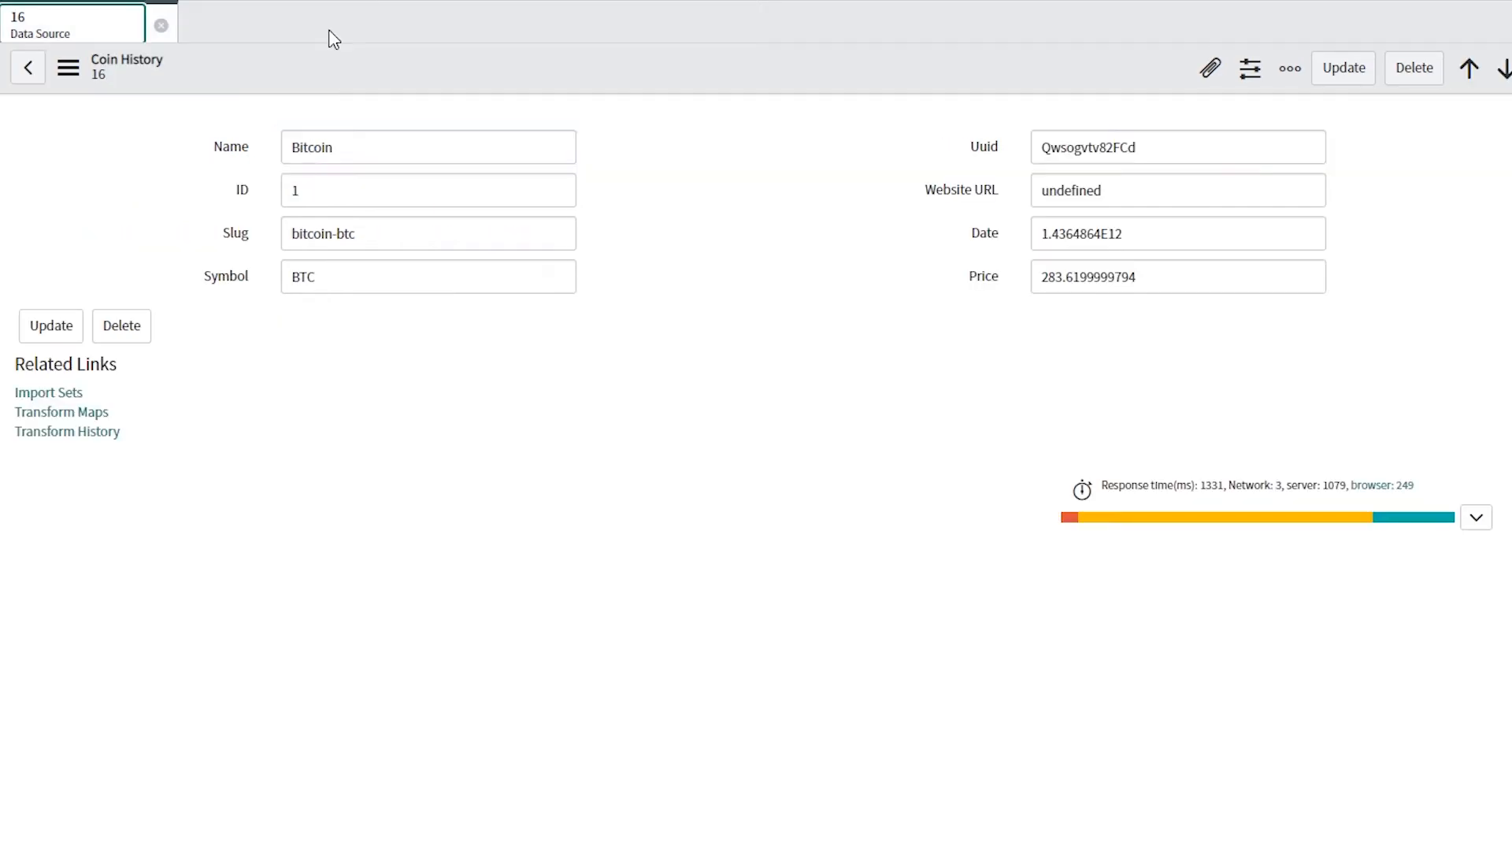
{"action": "left_click", "coordinate": [159, 28]}
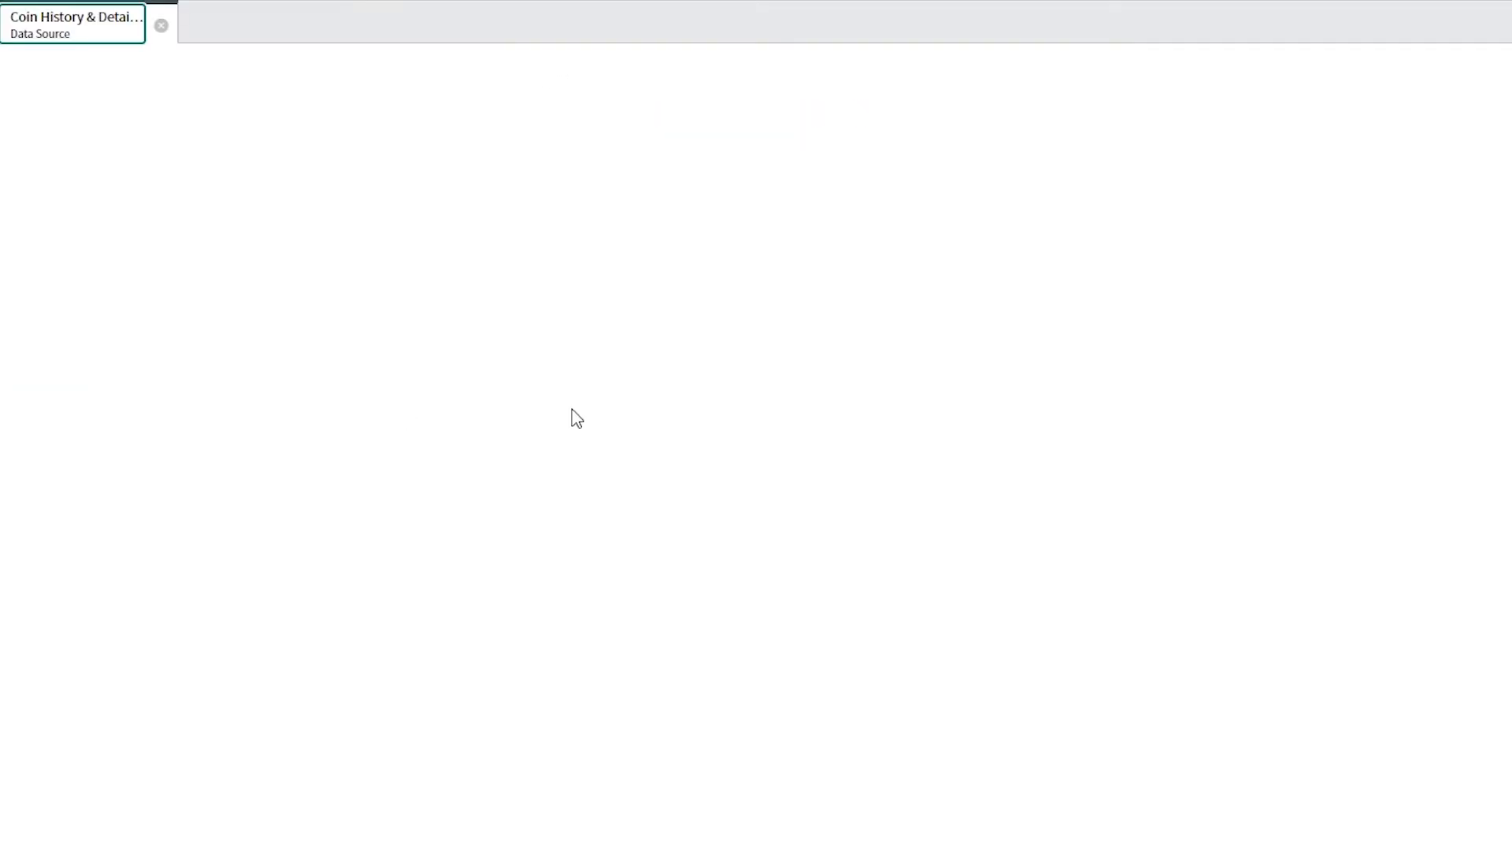
Reopen the Coin History & Details Data Source and load all of its records again with the corrected script.
{"action": "scroll", "coordinate": [837, 676], "scroll_direction": "down", "scroll_amount": 10}
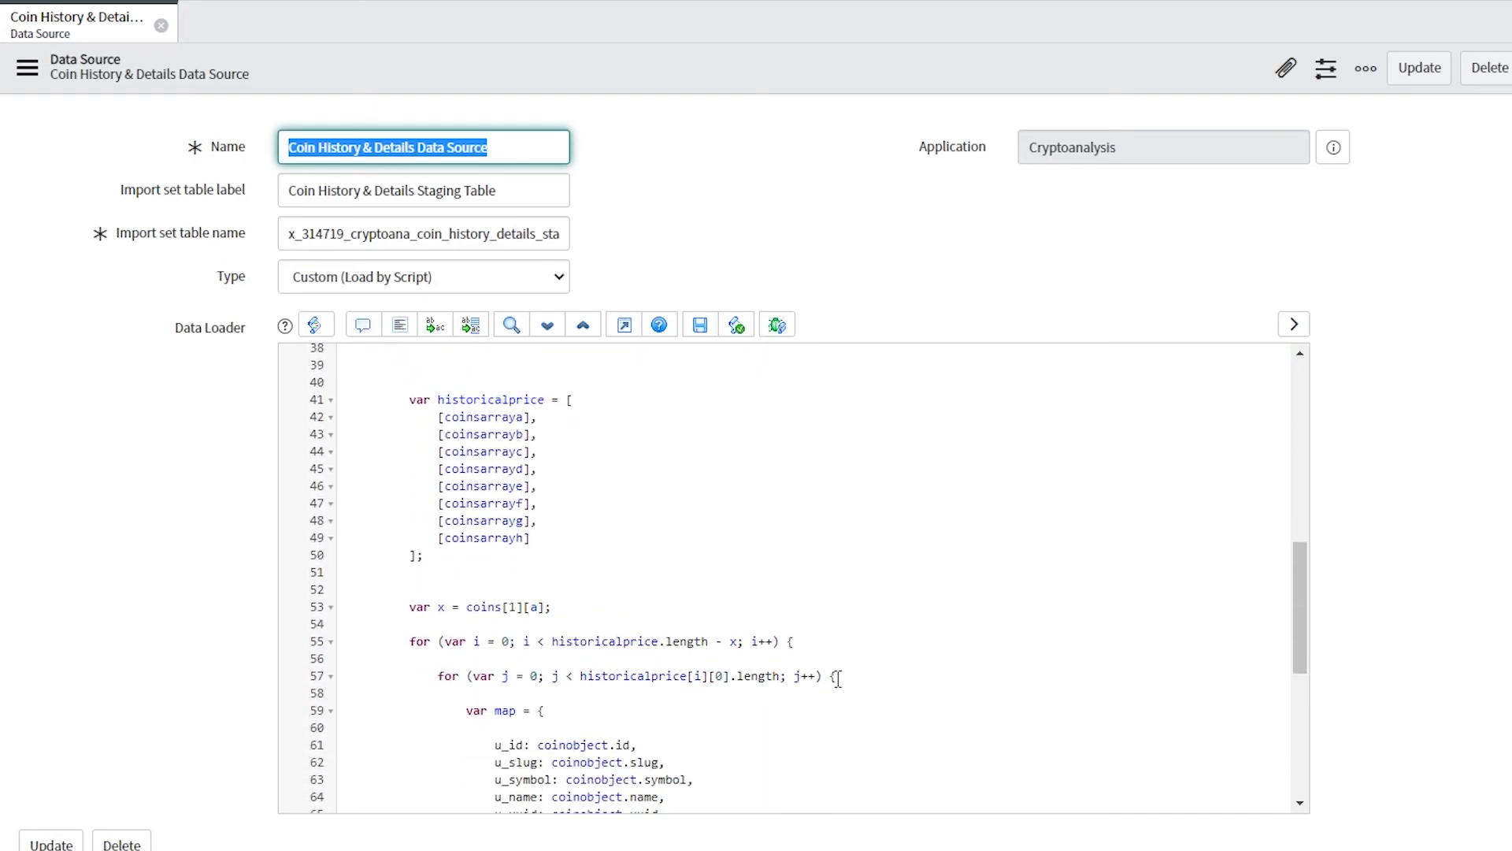
{"action": "scroll", "coordinate": [838, 678], "scroll_direction": "down", "scroll_amount": 4}
{"action": "scroll", "coordinate": [835, 676], "scroll_direction": "down", "scroll_amount": 2}
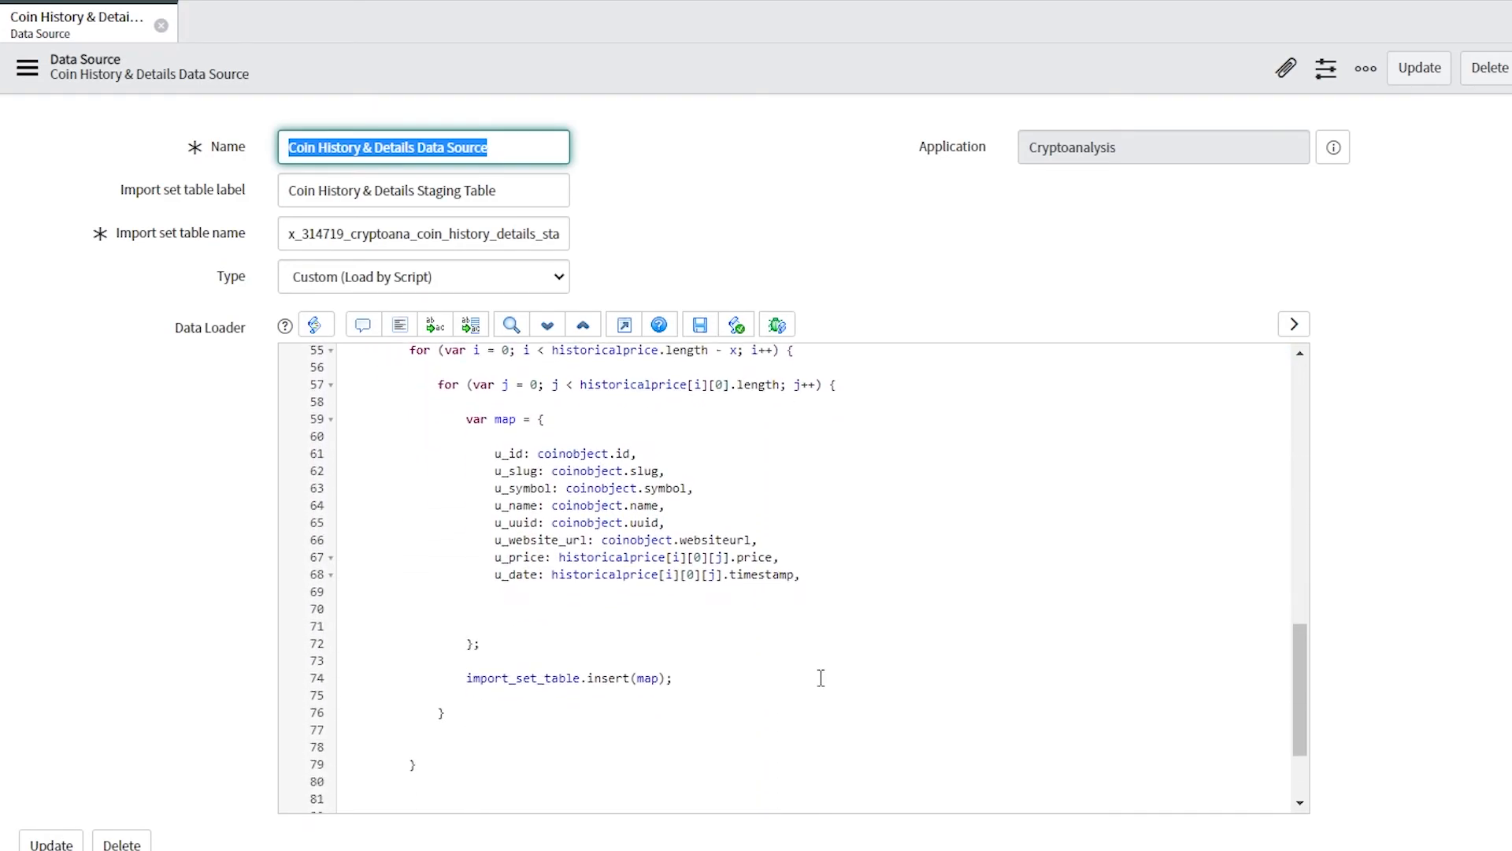
{"action": "scroll", "coordinate": [168, 581], "scroll_direction": "down", "scroll_amount": 5}
{"action": "left_click", "coordinate": [67, 551]}
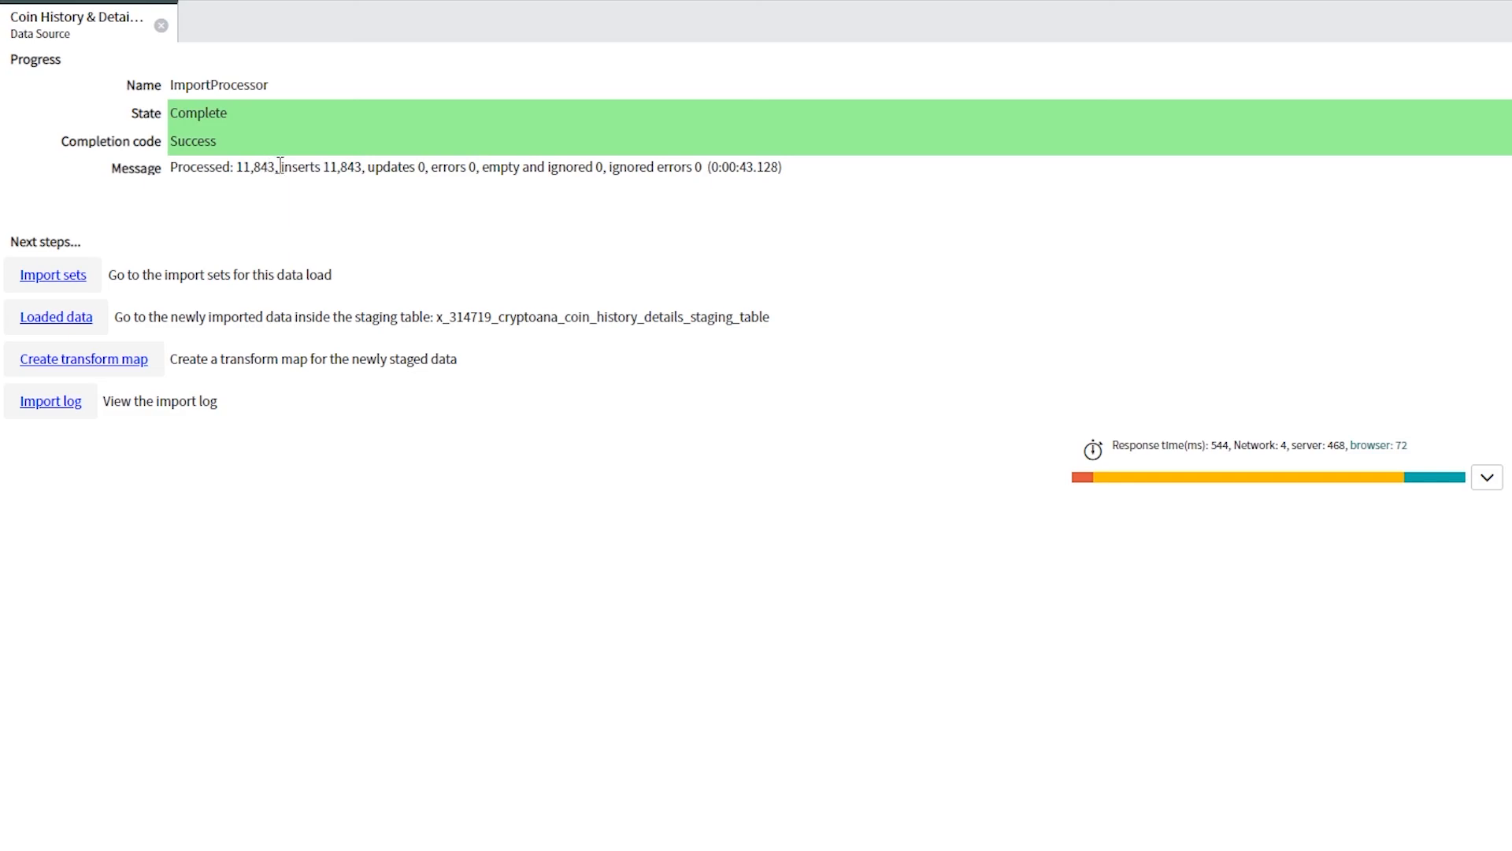
Open the newest import set, ISET0010613, and check the Website URL value on its row 32.
{"action": "left_click", "coordinate": [65, 279]}
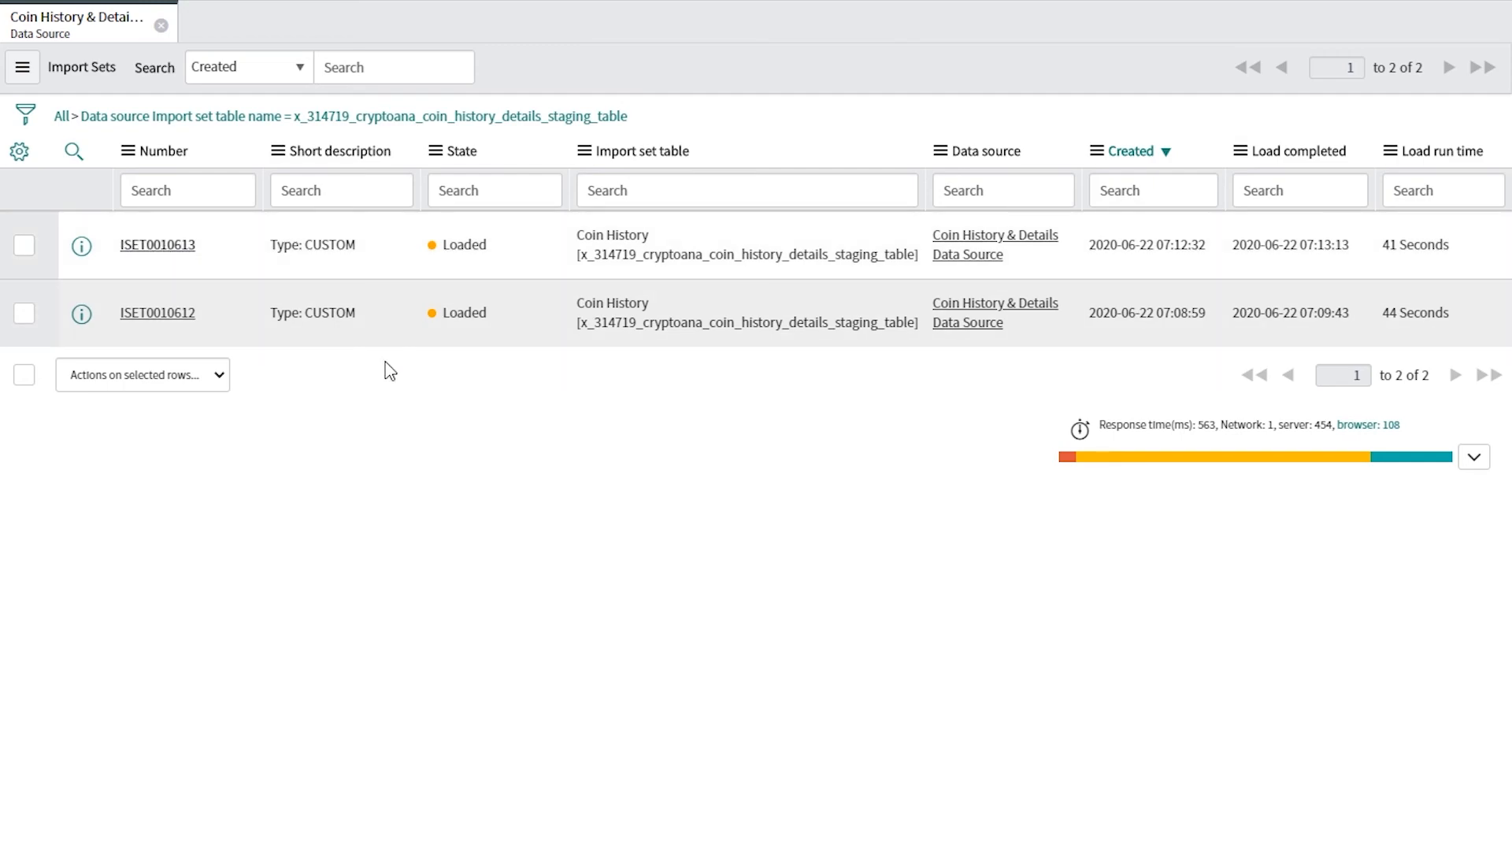
{"action": "scroll", "coordinate": [588, 418], "scroll_direction": "down", "scroll_amount": 10}
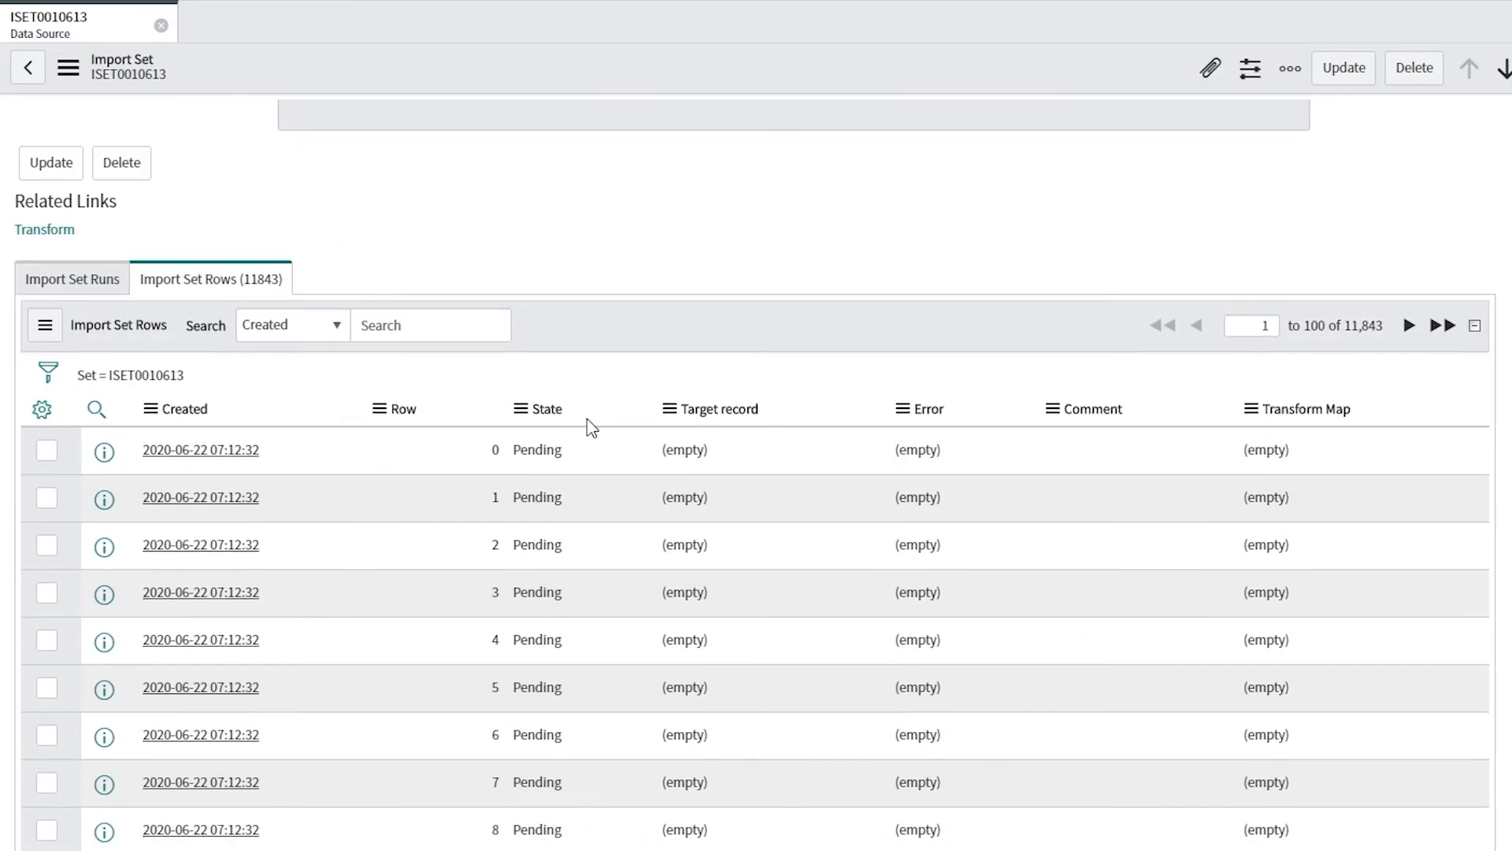
{"action": "scroll", "coordinate": [638, 411], "scroll_direction": "down", "scroll_amount": 12}
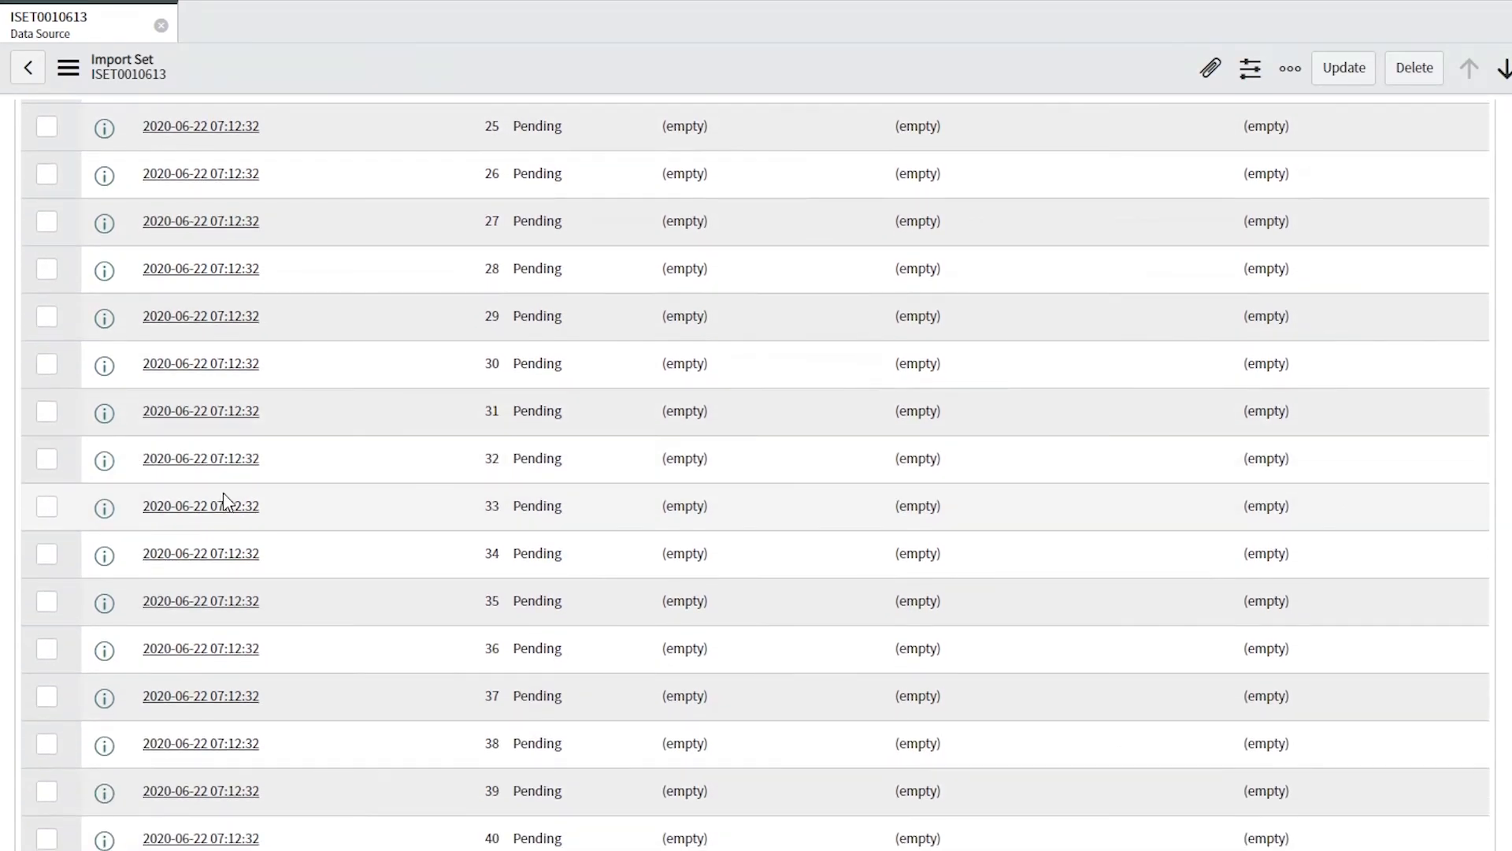
{"action": "left_click", "coordinate": [234, 466]}
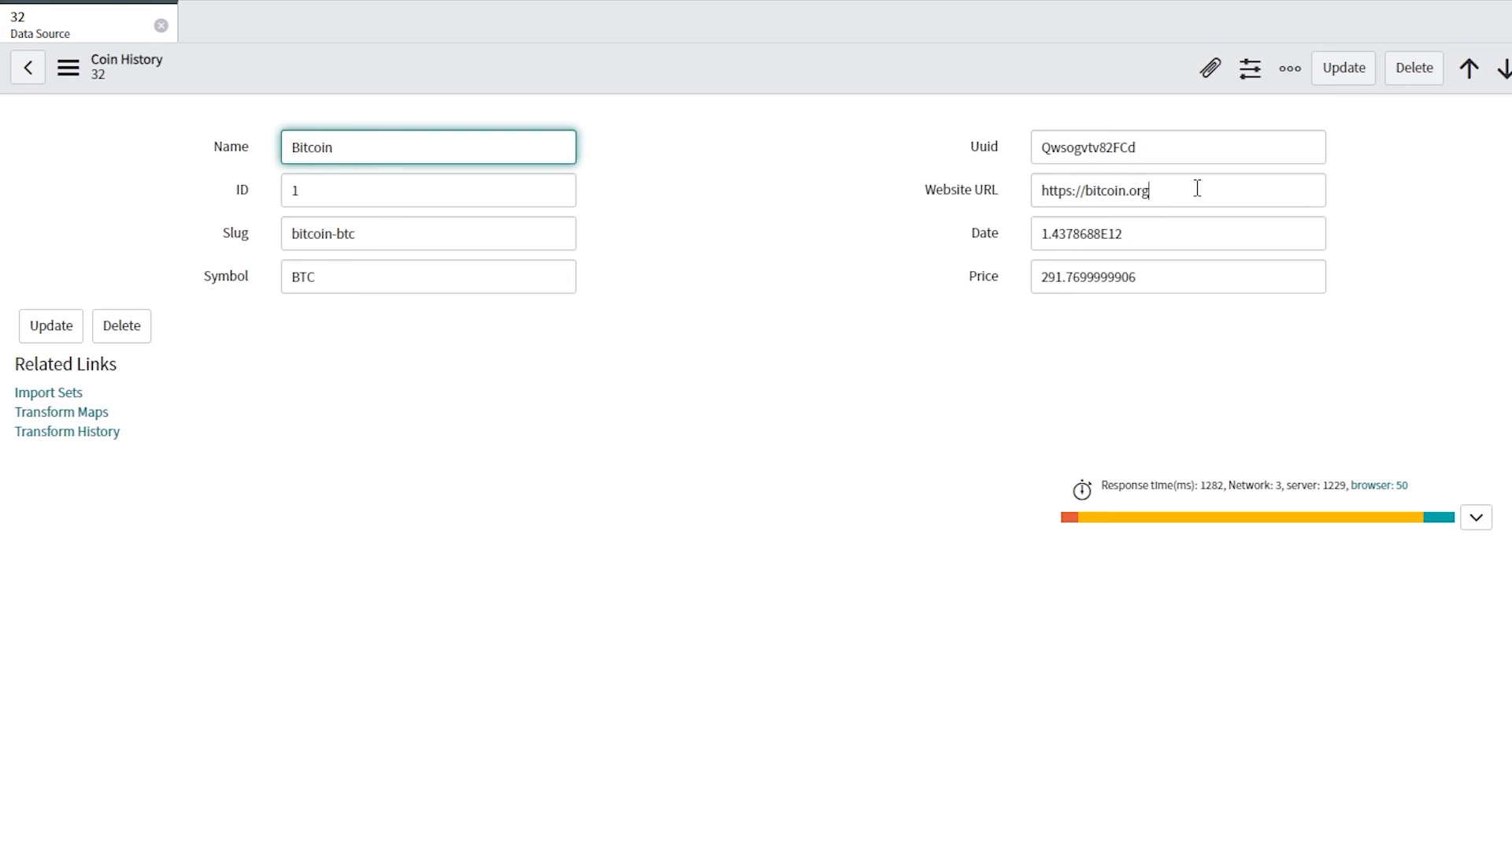
{"action": "left_click_drag", "start_coordinate": [1195, 189], "coordinate": [1055, 183]}
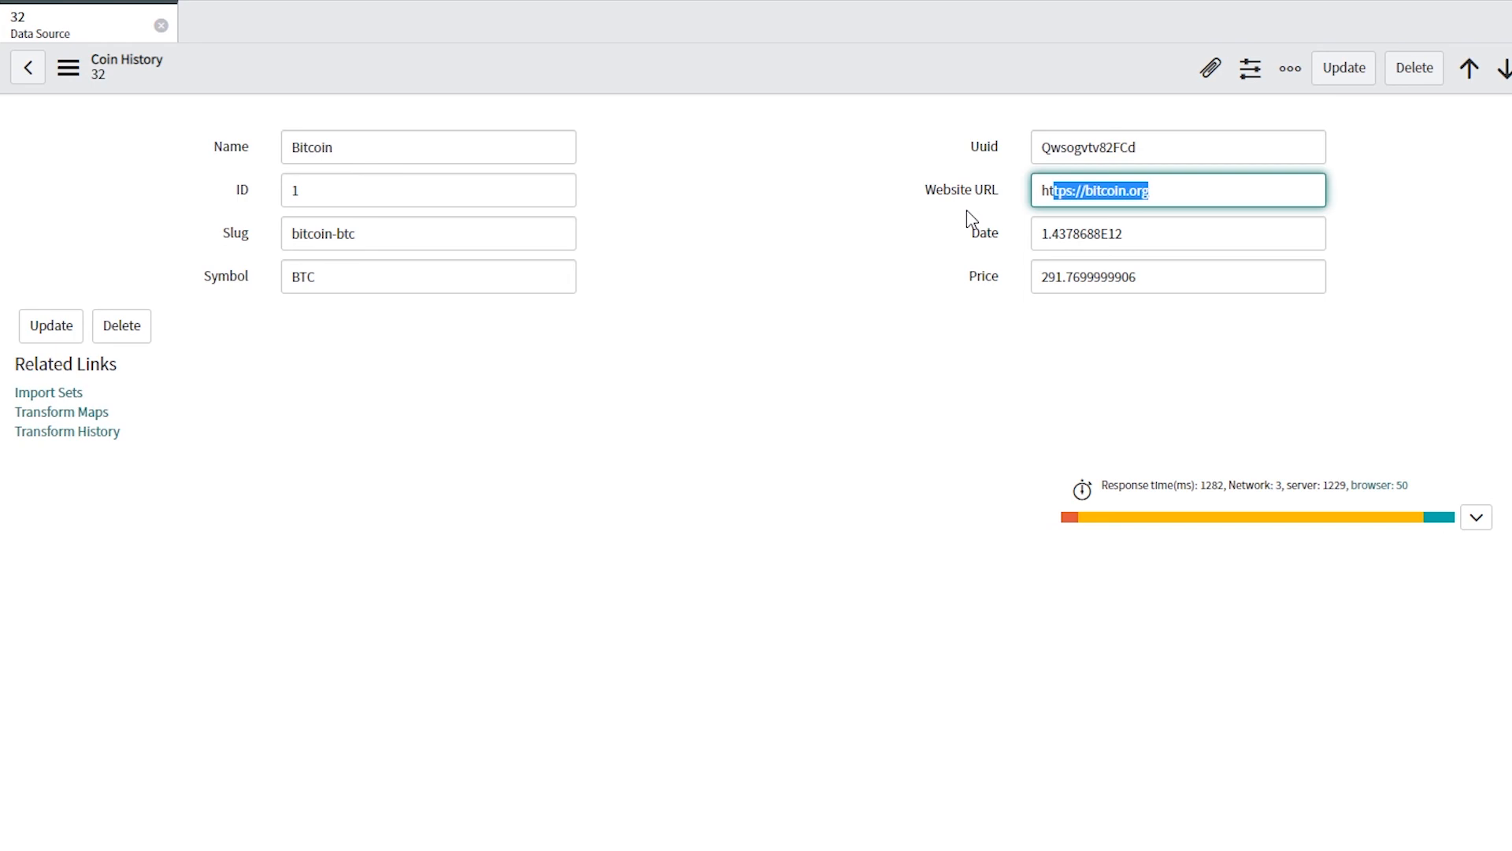
{"action": "left_click", "coordinate": [664, 438]}
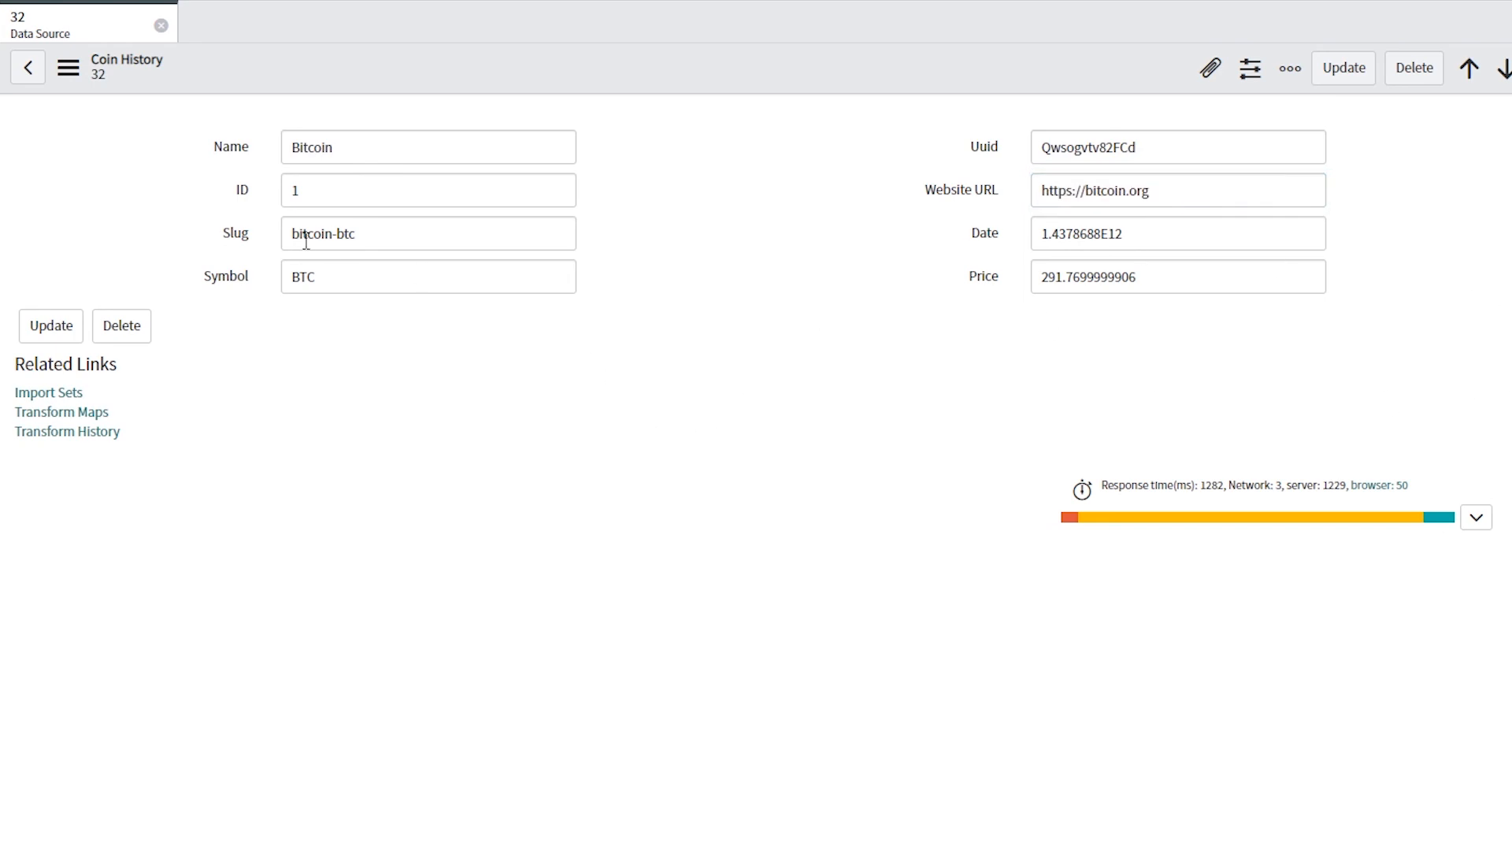